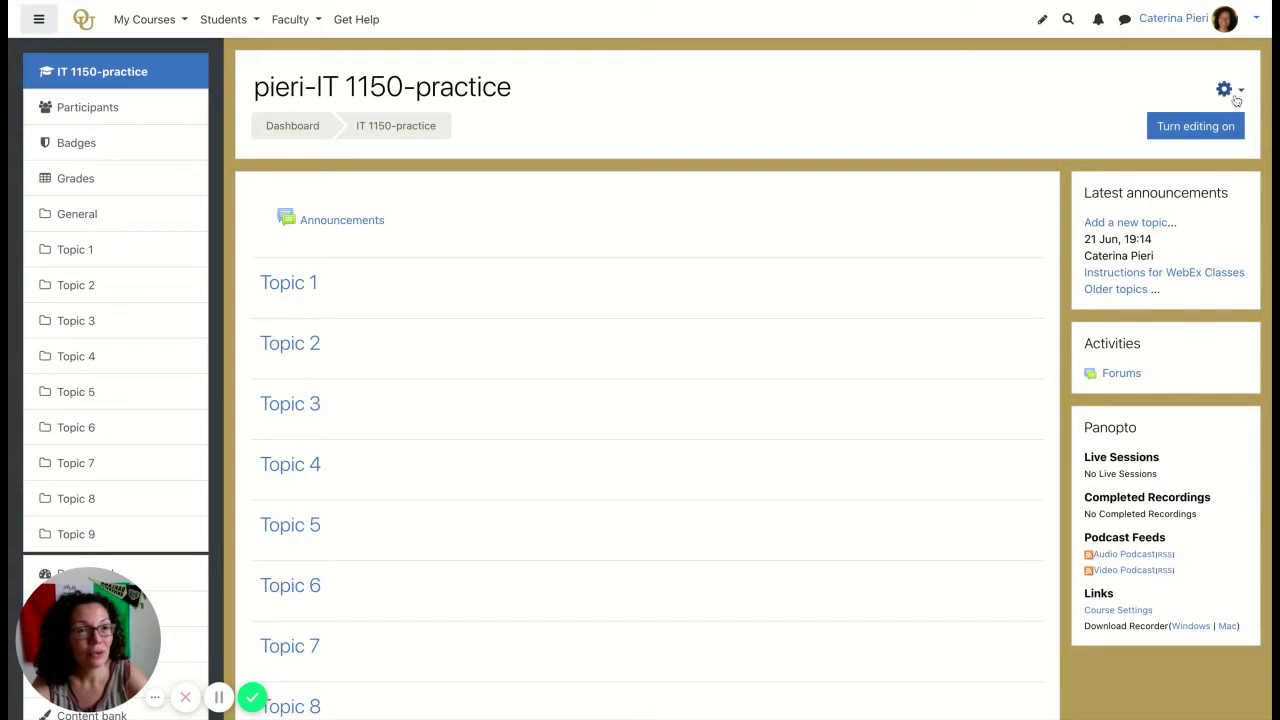
- Open the course's gradebook setup and start a new grade category named Participation
click(1230, 90)
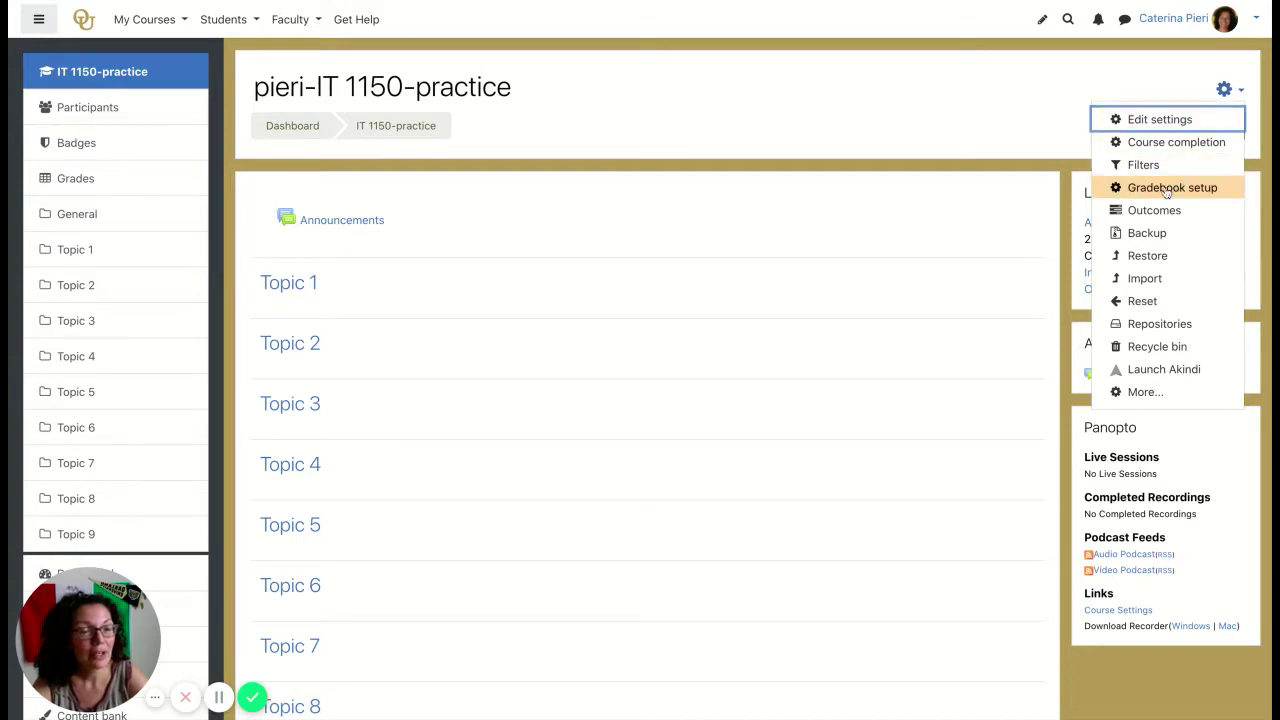
key(Escape)
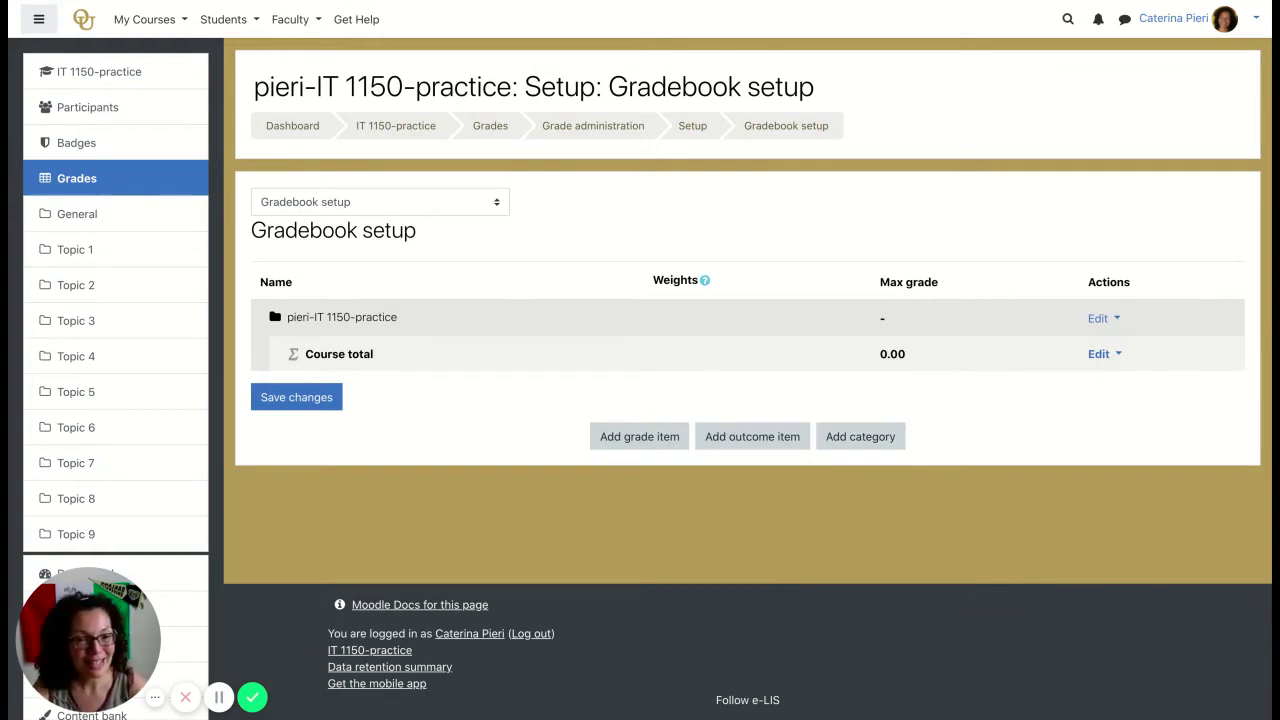
click(864, 436)
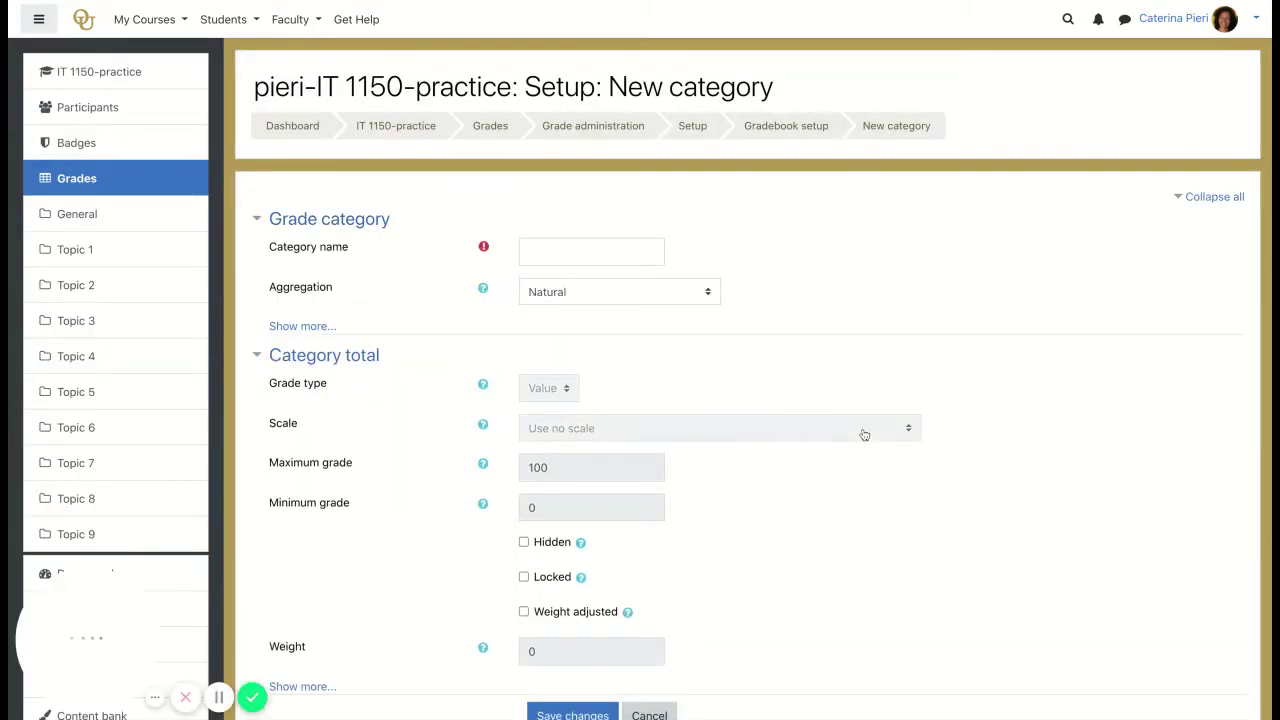
click(591, 251)
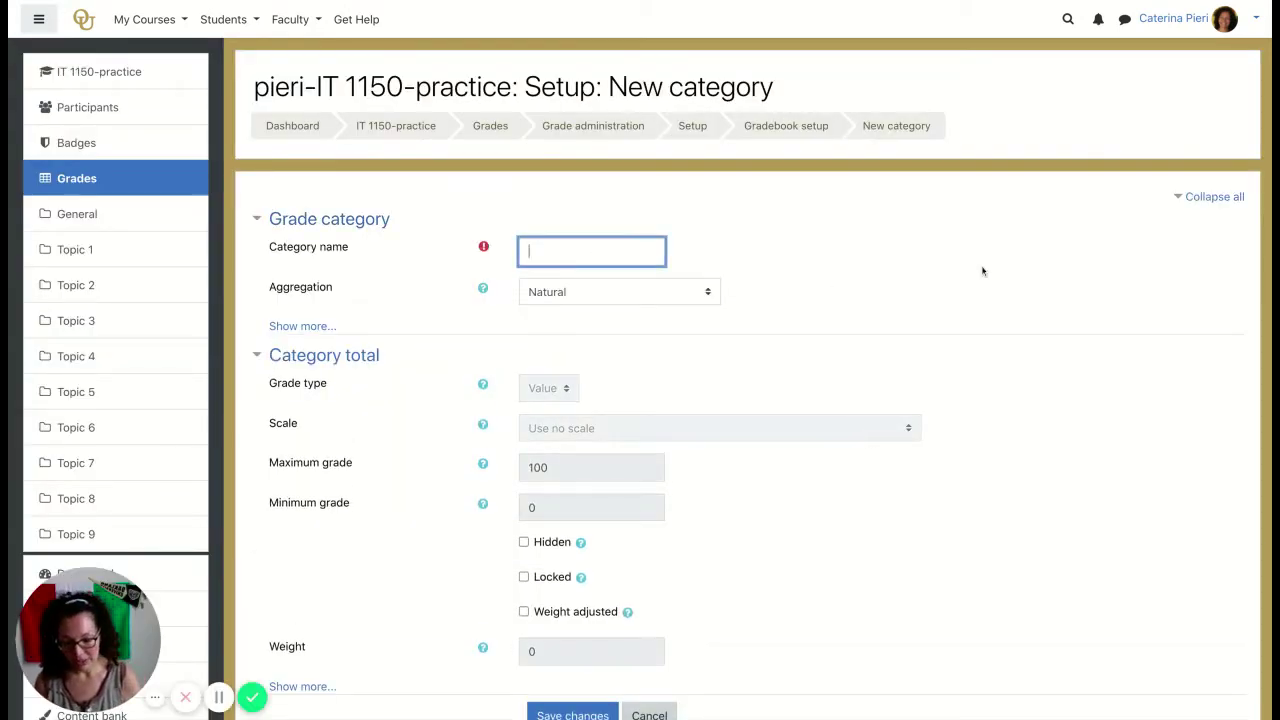
text(Pa)
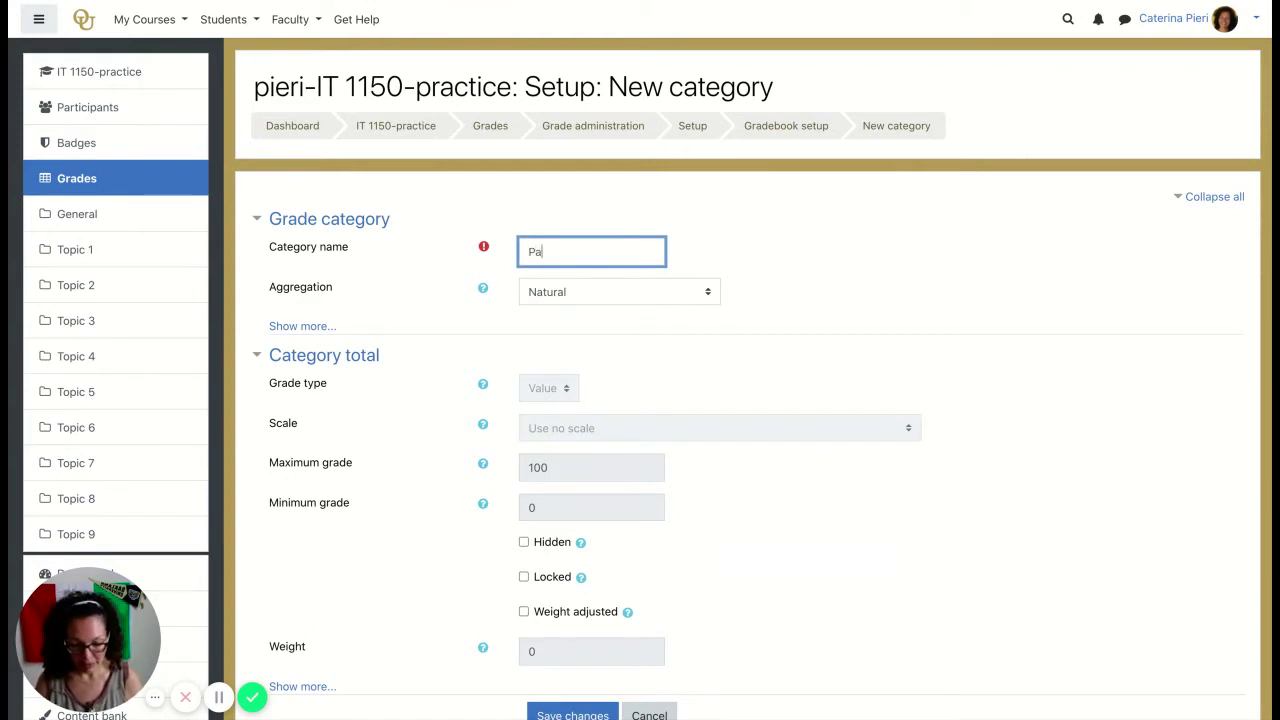
text(rticipation)
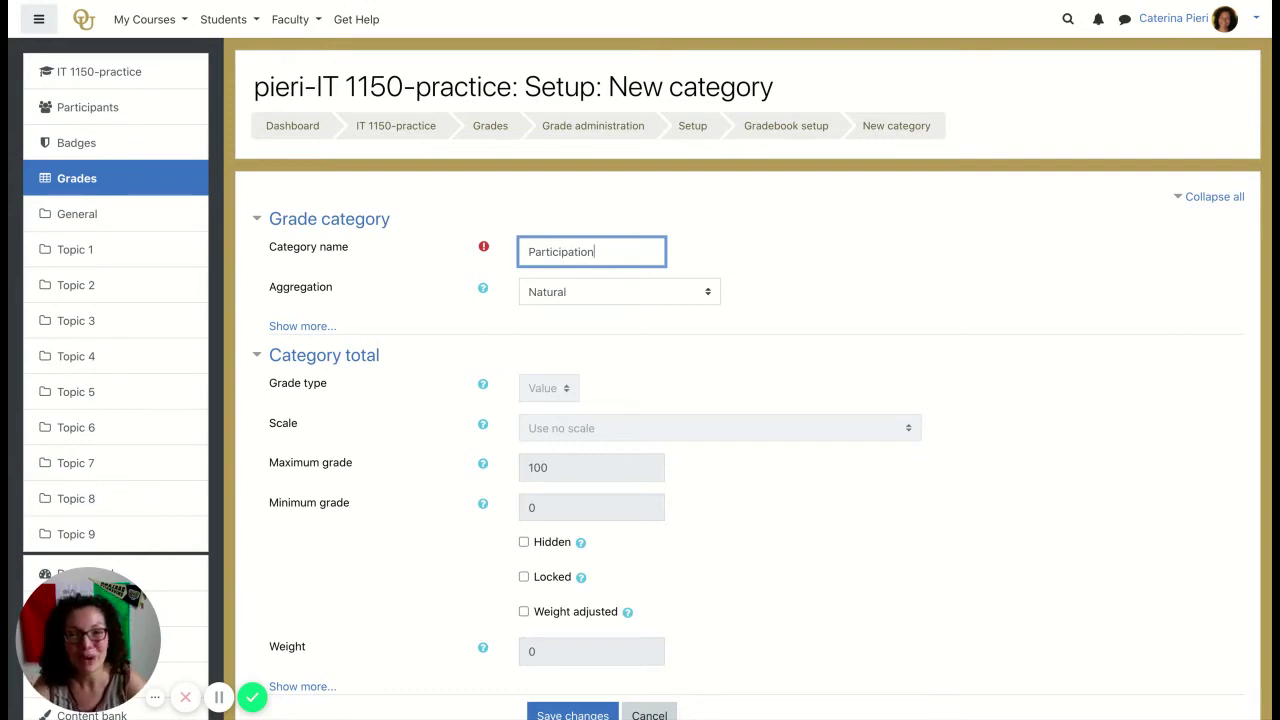
- Set the Participation category's aggregation to Simple weighted mean of grades and save the category
click(619, 291)
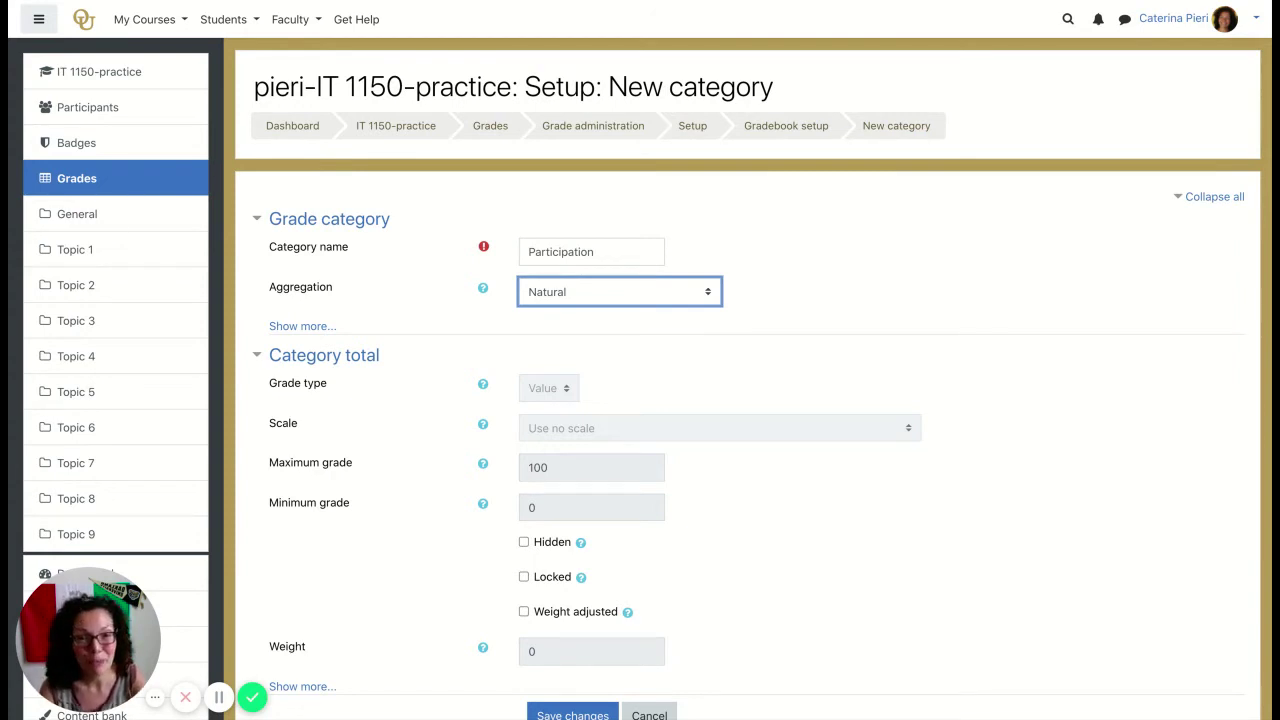
click(703, 282)
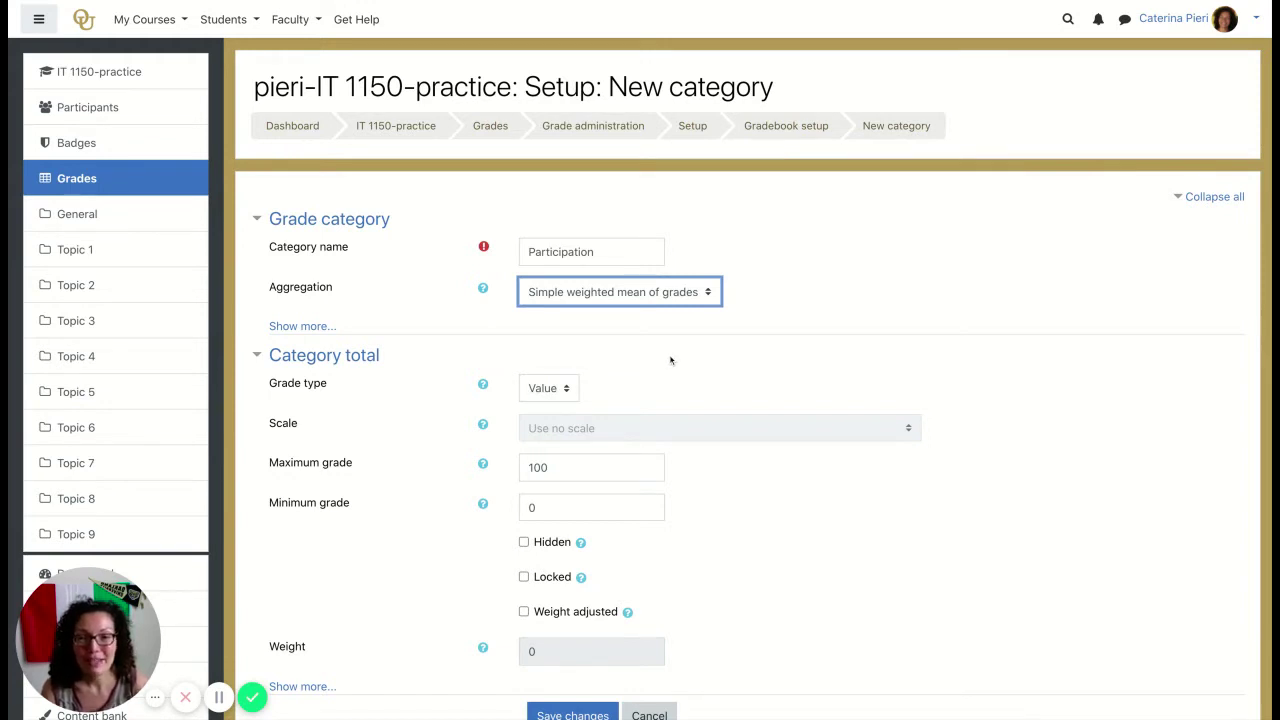
scroll(1047, 403, down, 1)
scroll(1047, 403, down, 2)
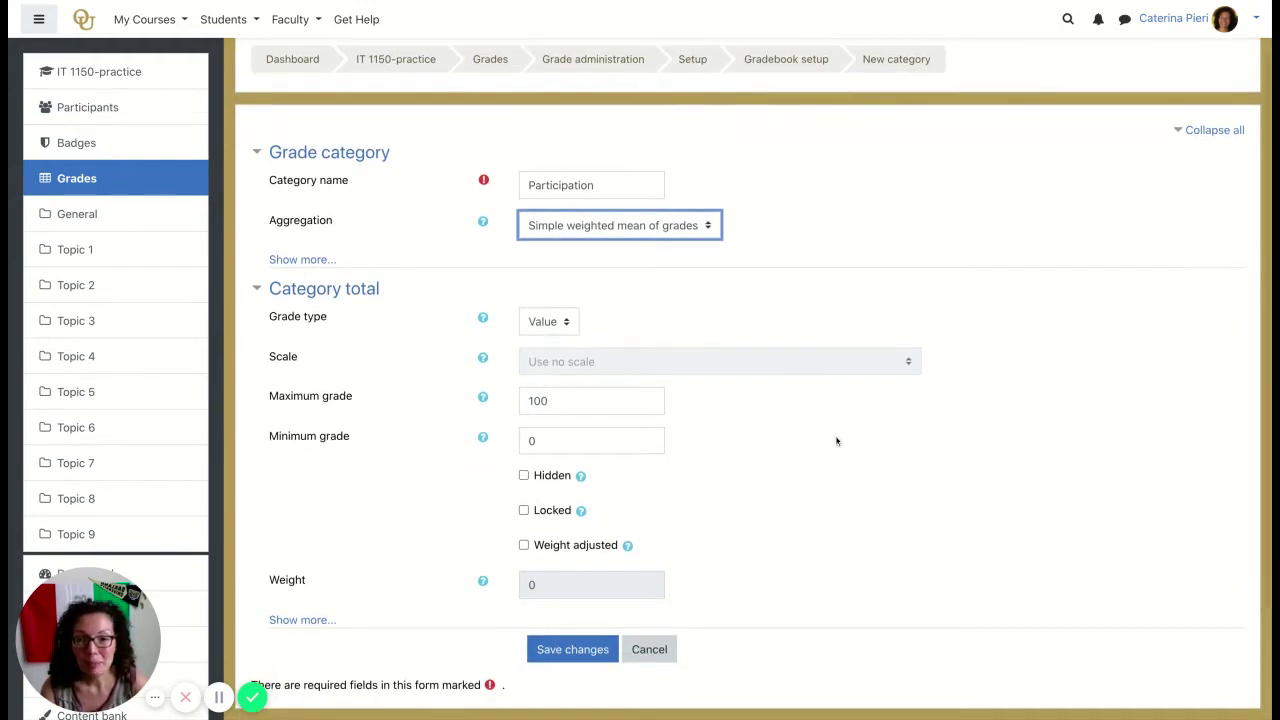
scroll(844, 441, down, 1)
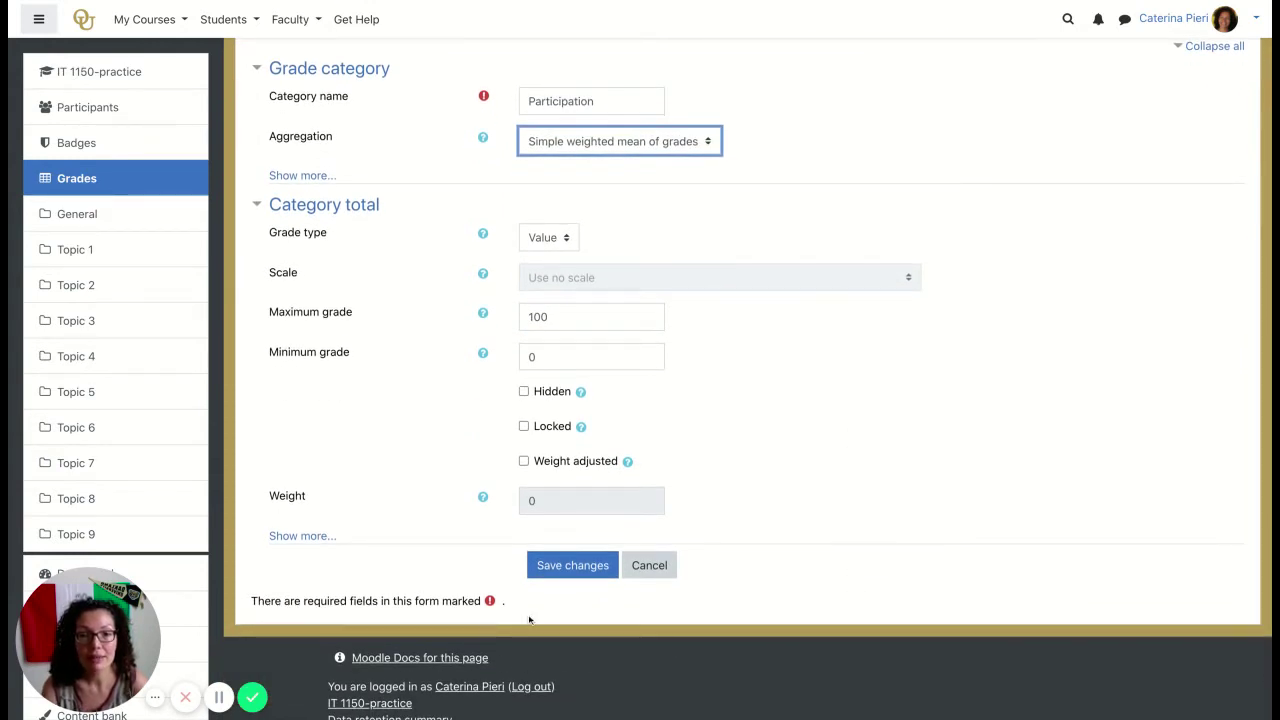
click(570, 566)
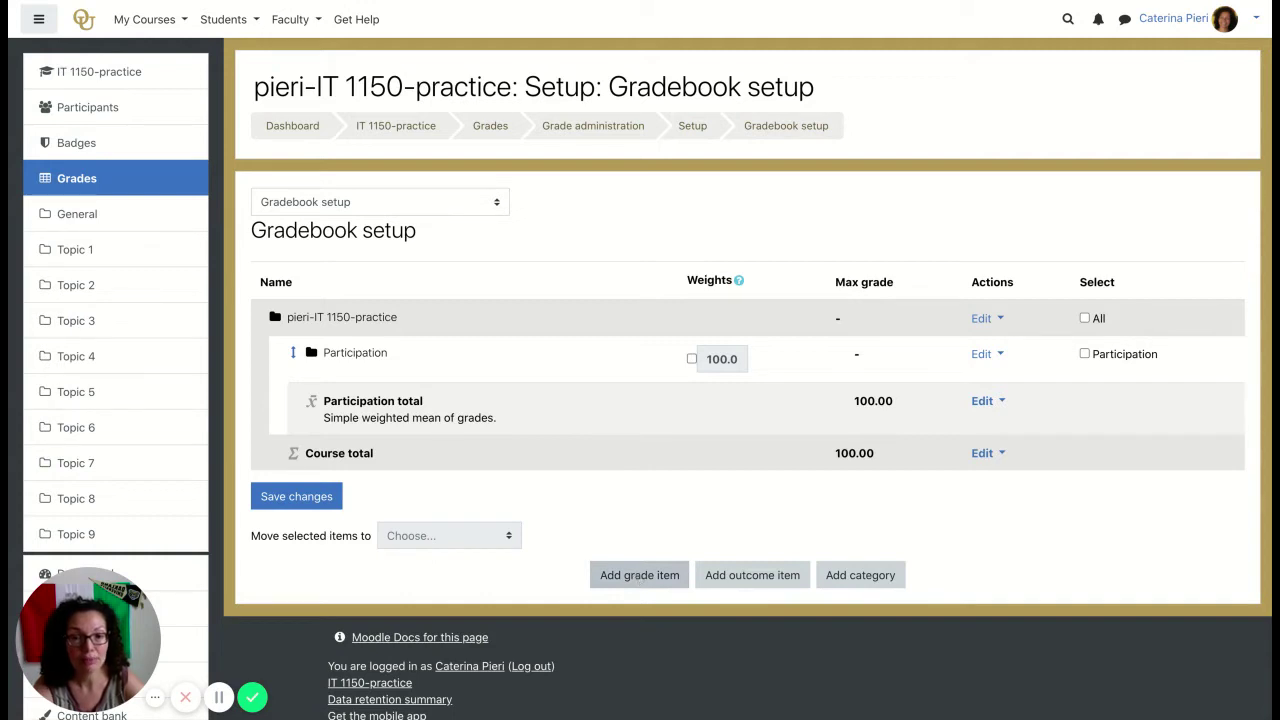
- Start a new grade item in the gradebook and name it Participation 1
click(638, 578)
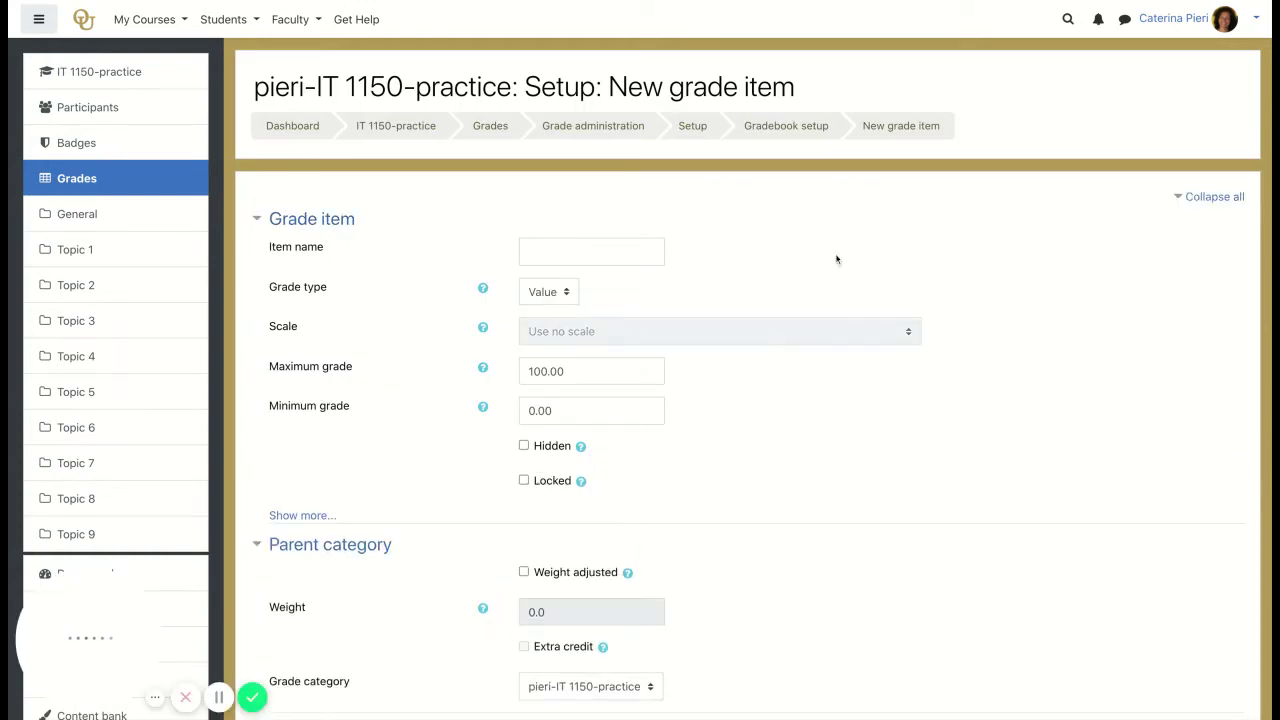
click(600, 254)
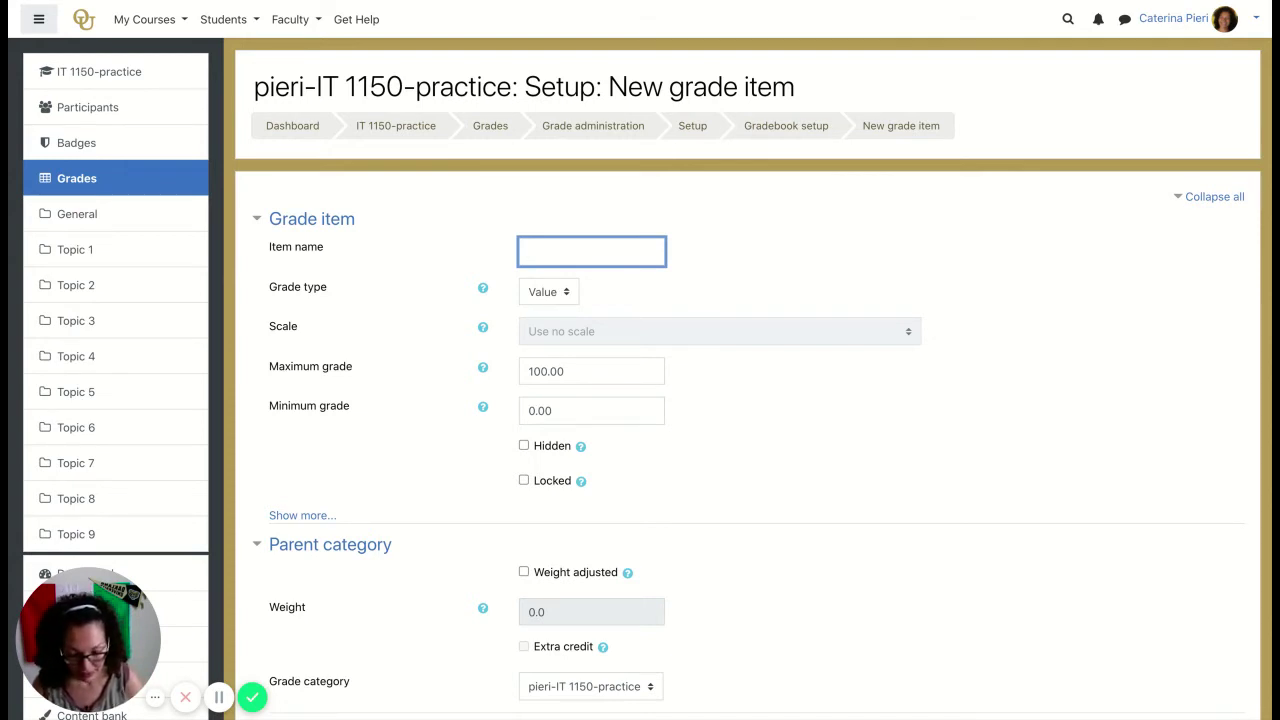
text(Particip)
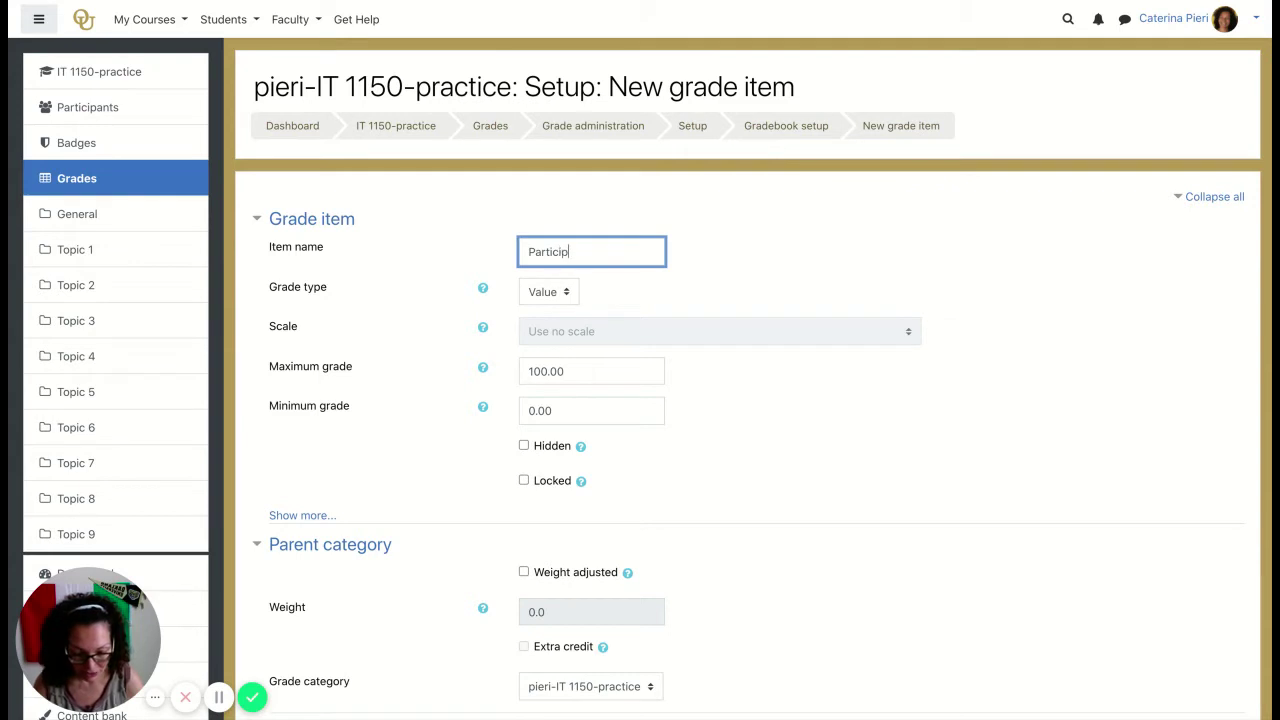
text(ation )
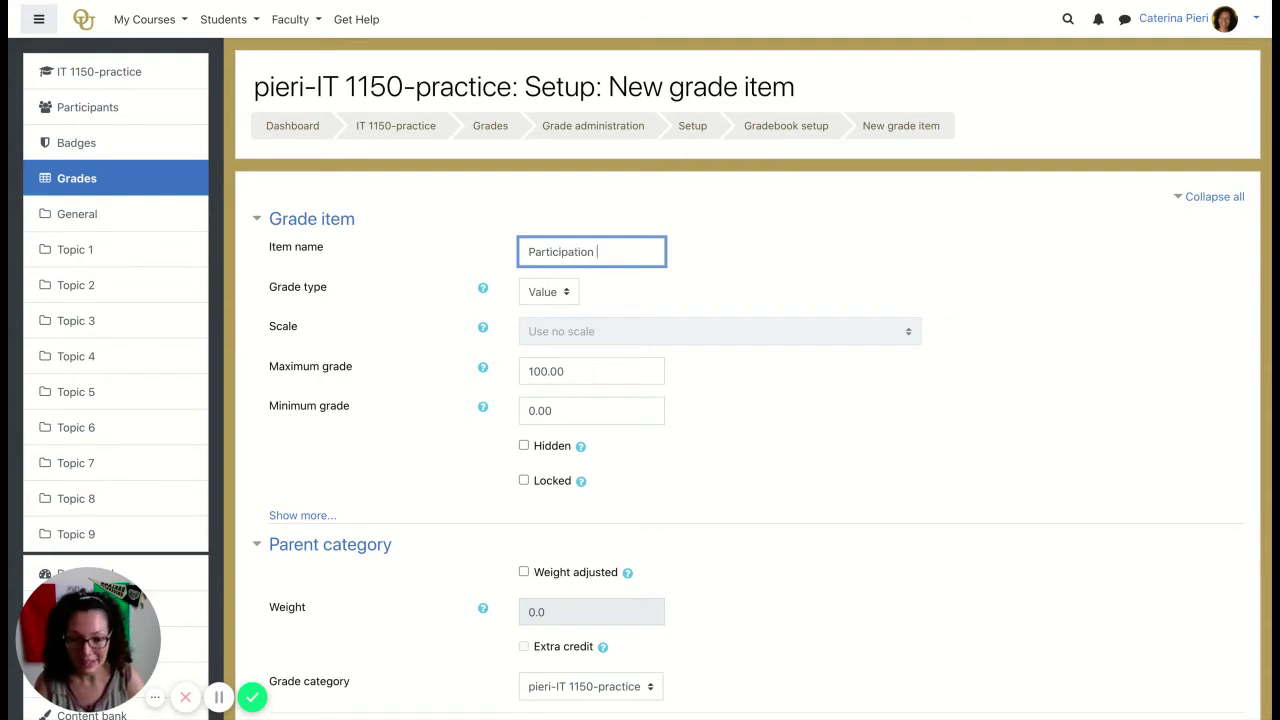
text(1)
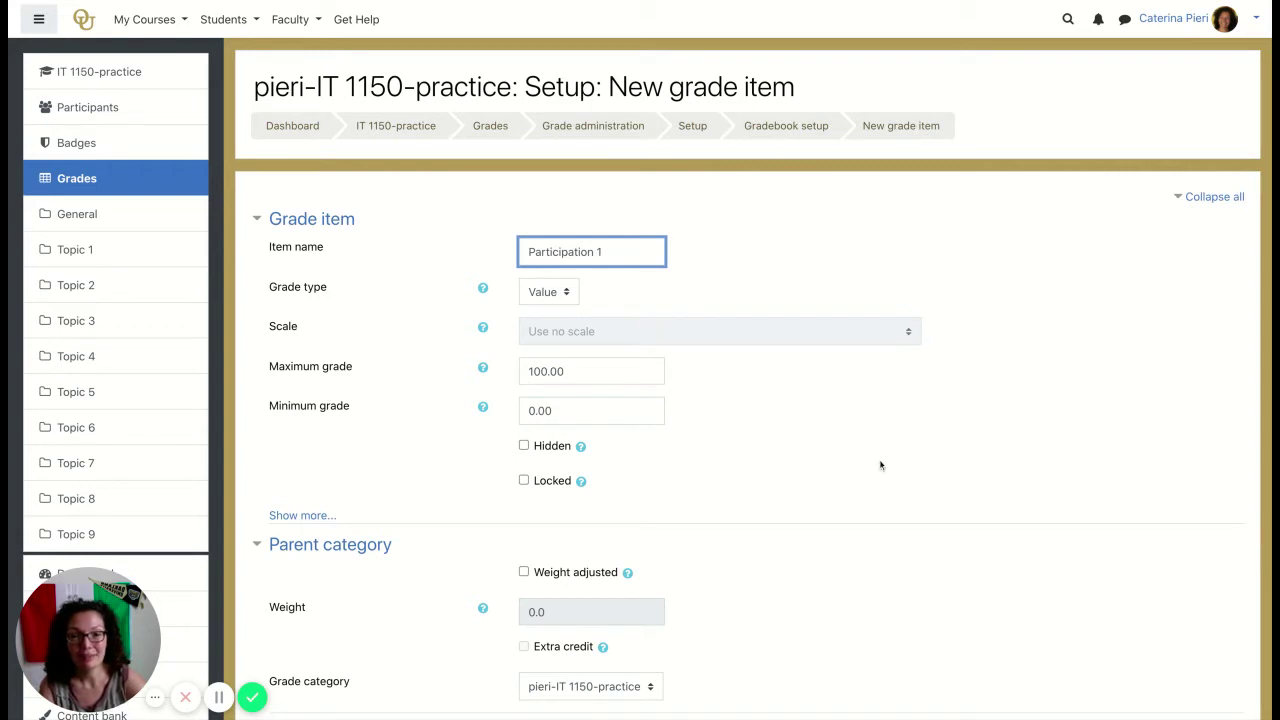
- Assign the Participation 1 grade item to the Participation category and save it
scroll(872, 465, down, 1)
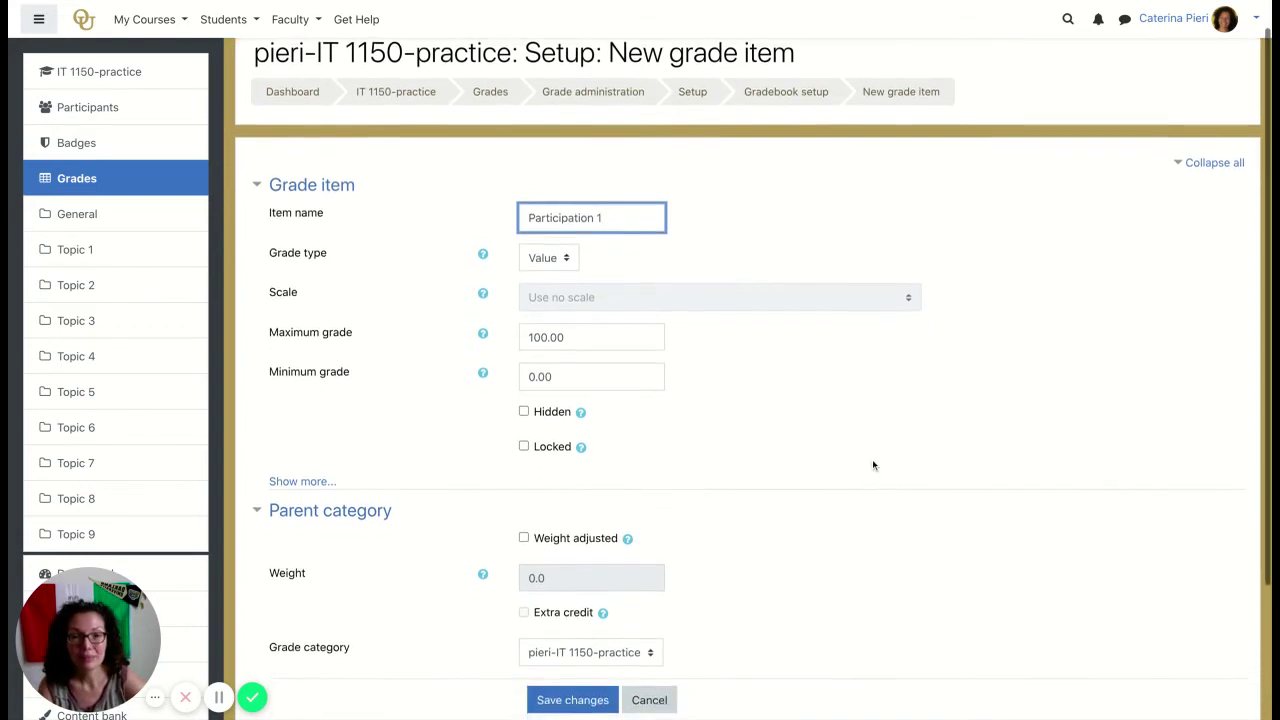
scroll(872, 465, down, 1)
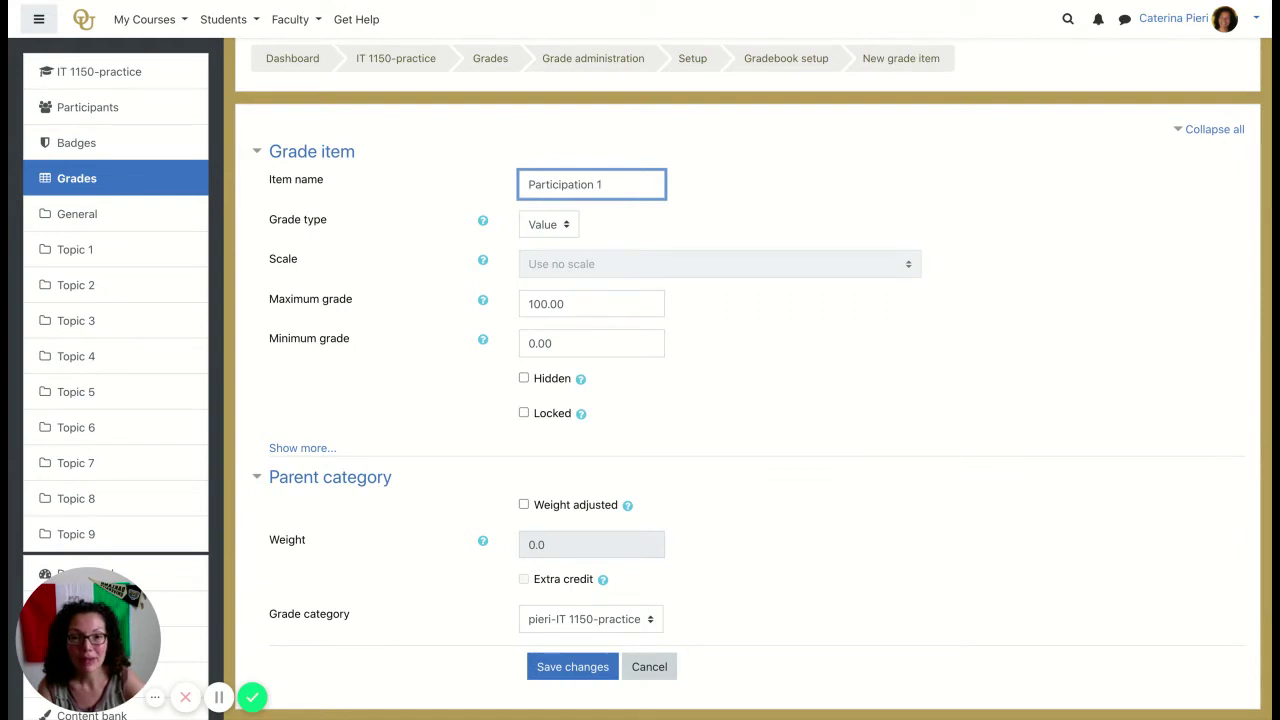
scroll(849, 434, down, 1)
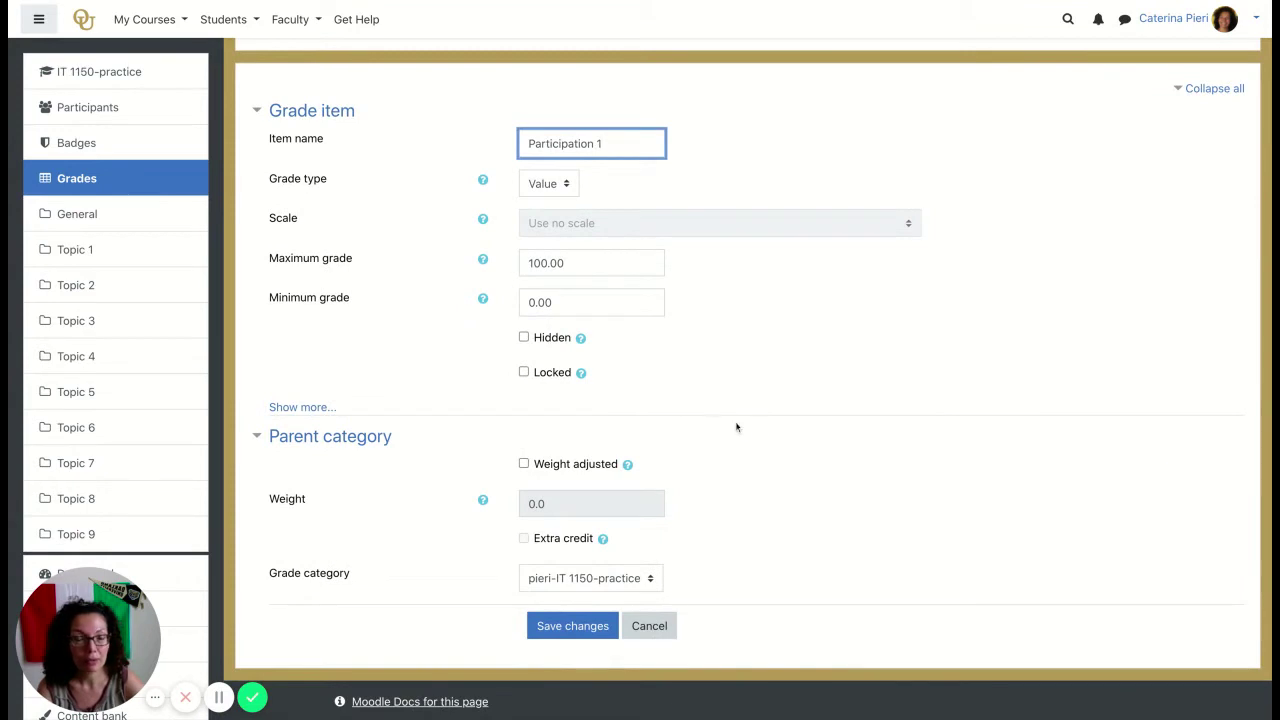
scroll(736, 463, down, 1)
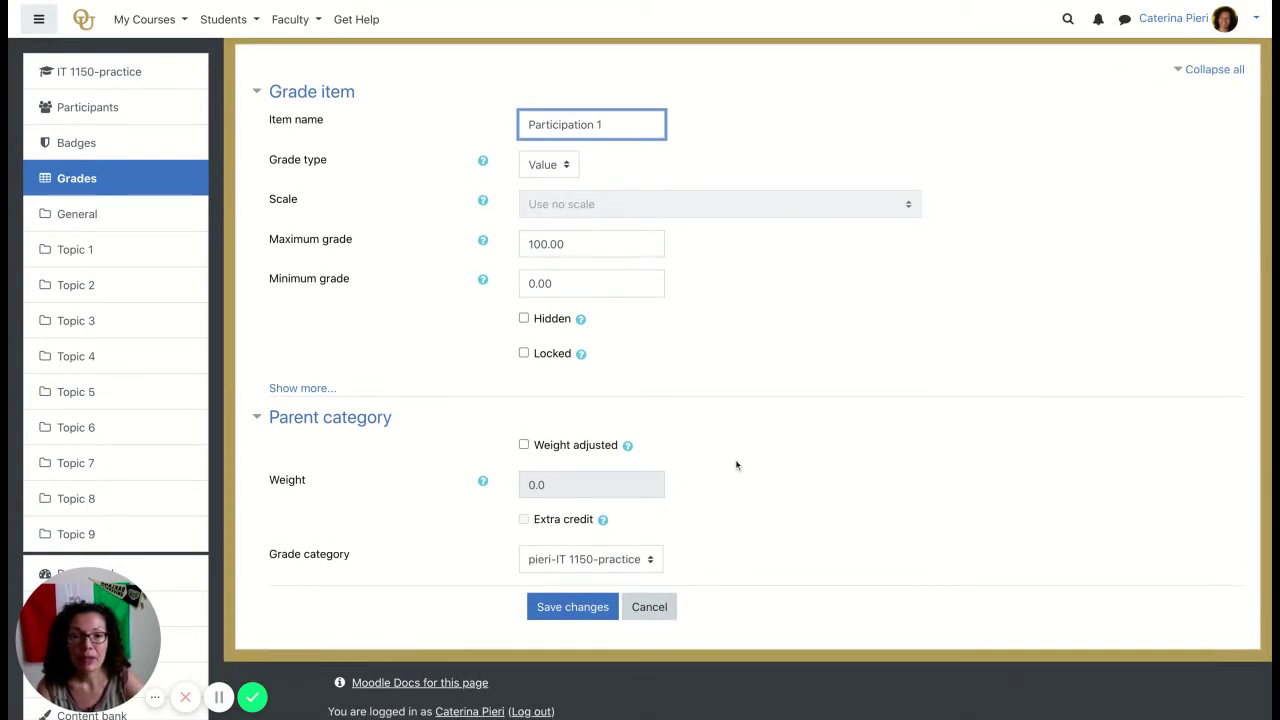
scroll(736, 463, down, 1)
scroll(706, 549, up, 3)
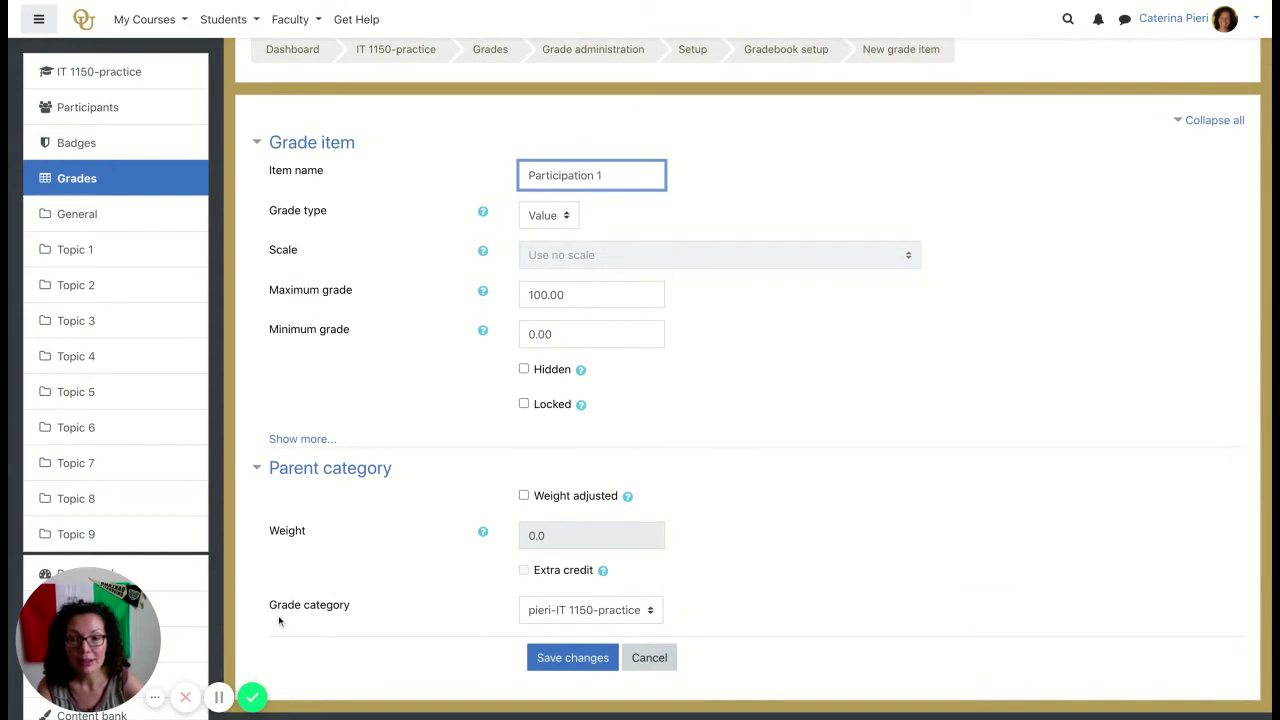
click(606, 613)
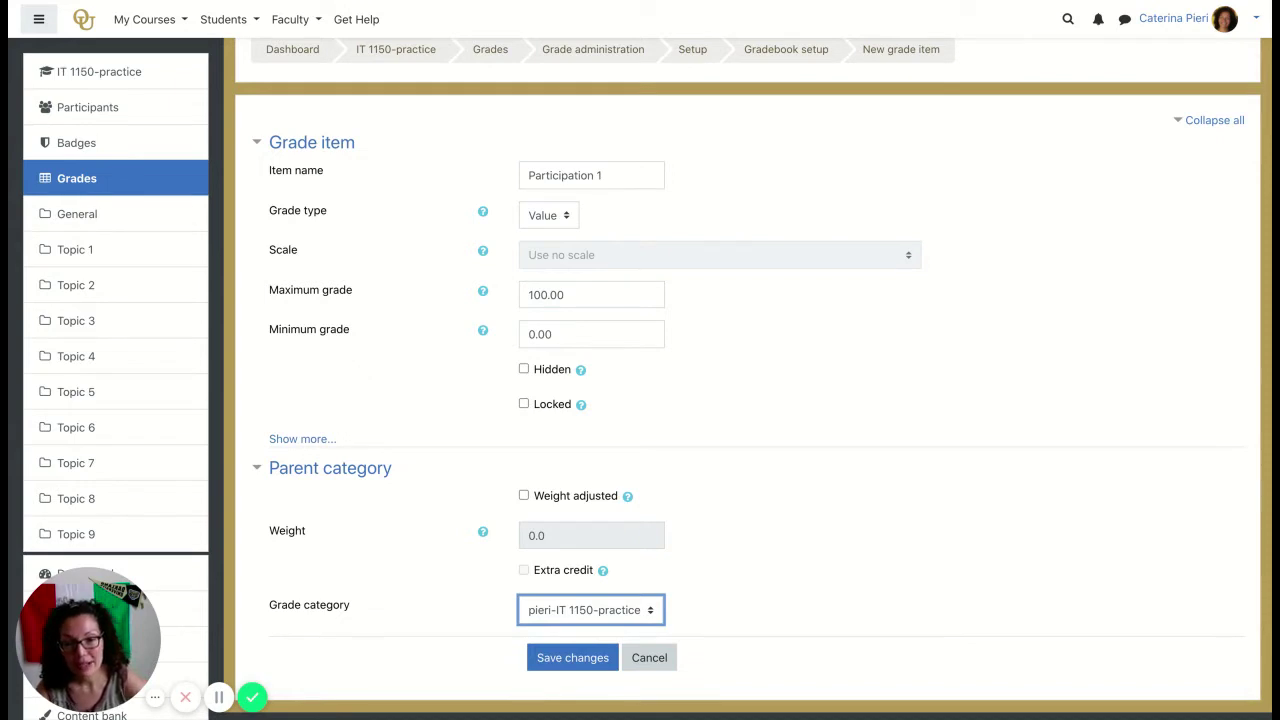
click(600, 596)
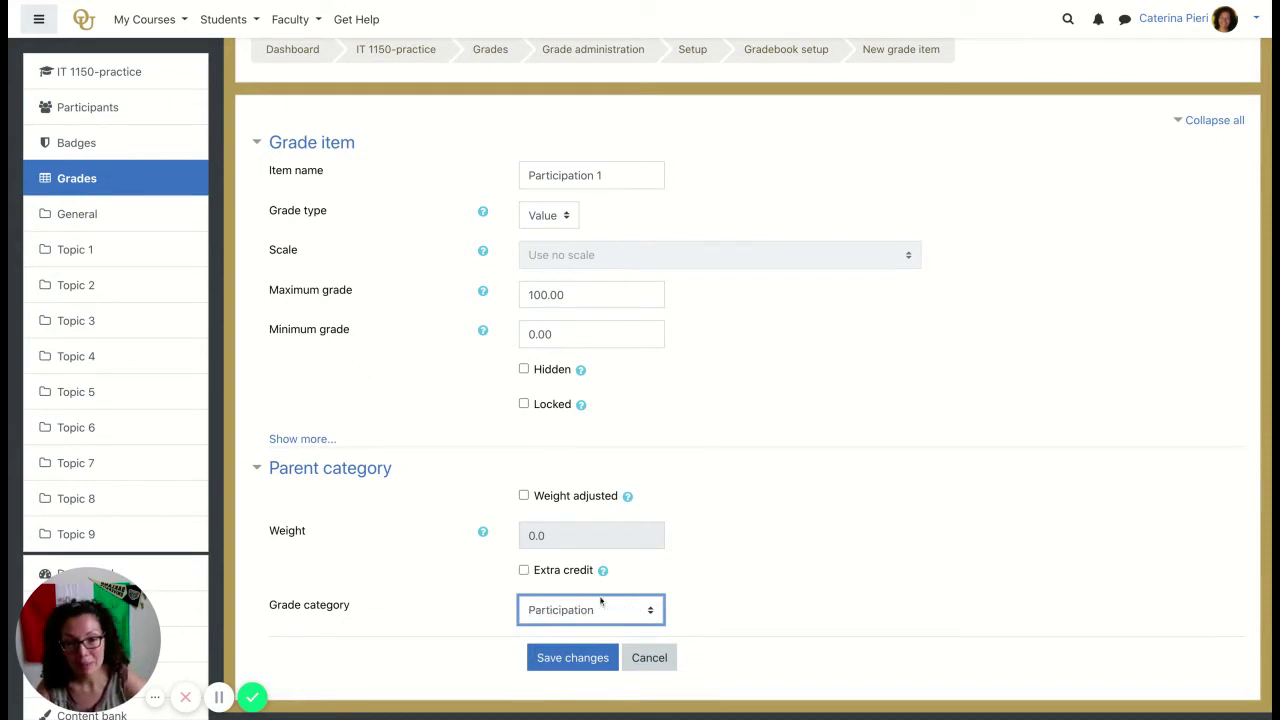
click(574, 658)
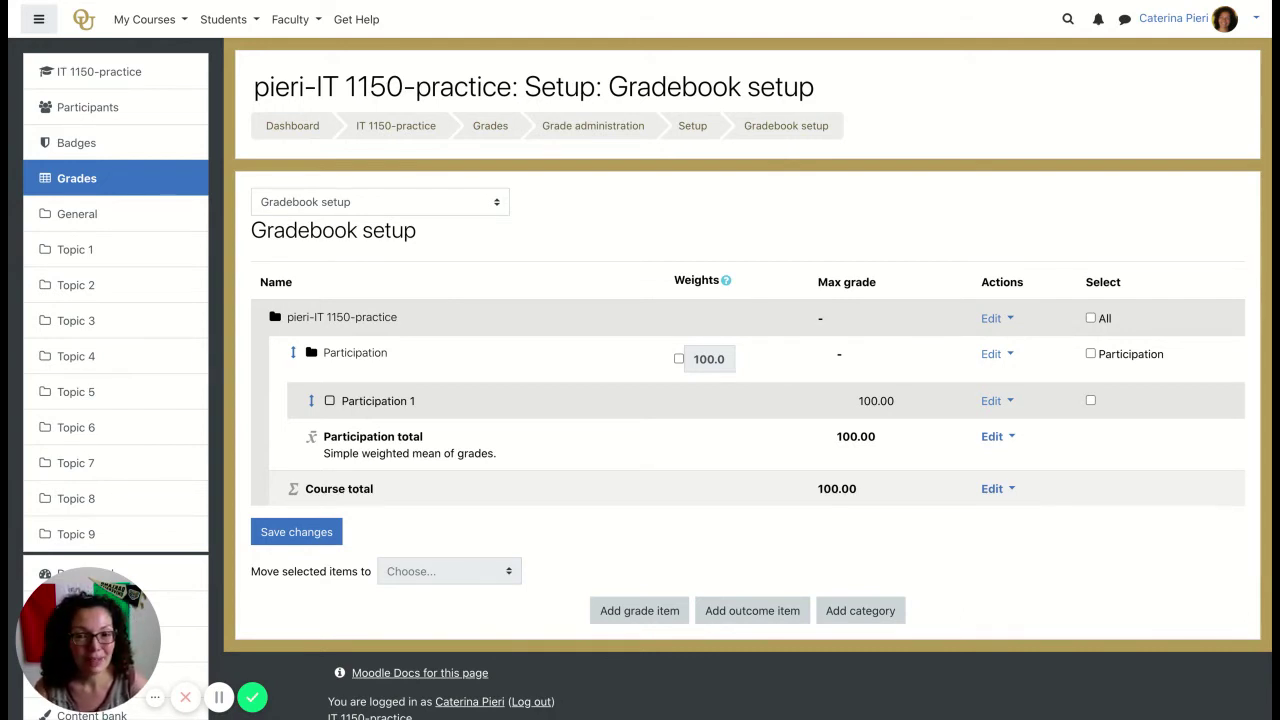
- Duplicate the Participation 1 grade item, rename the copy as Participation 2 and save it
click(990, 400)
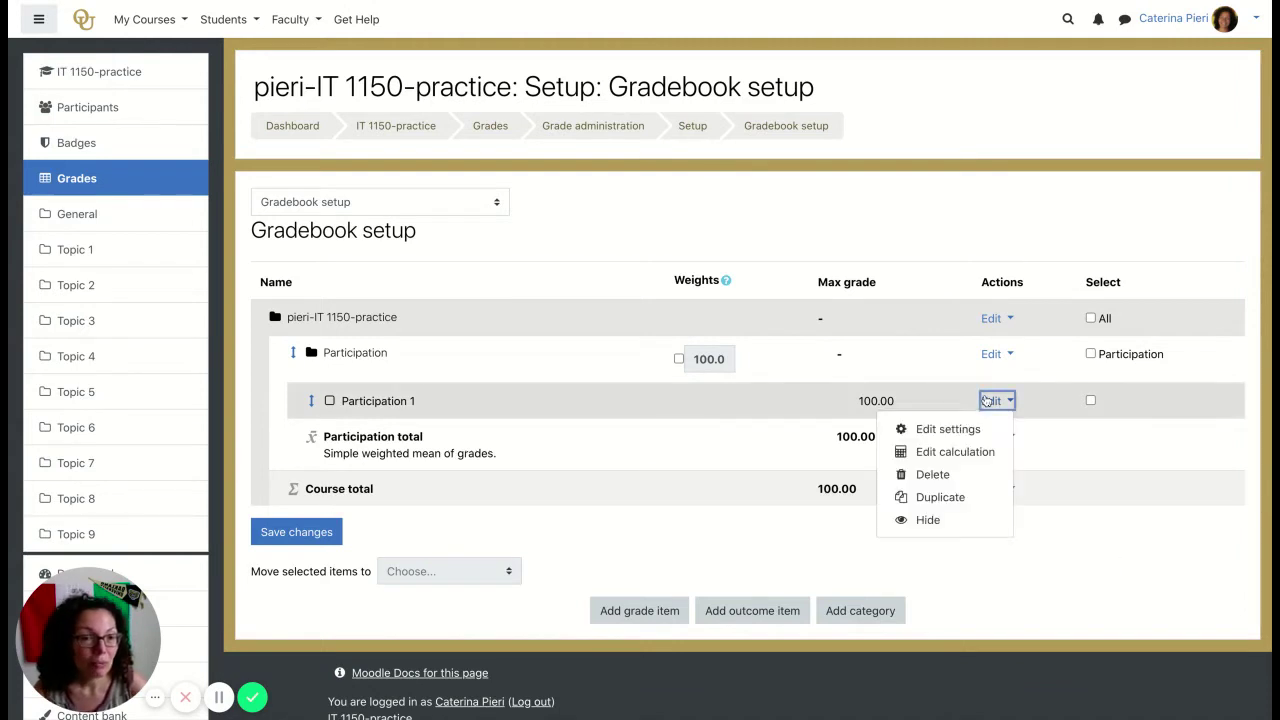
click(945, 500)
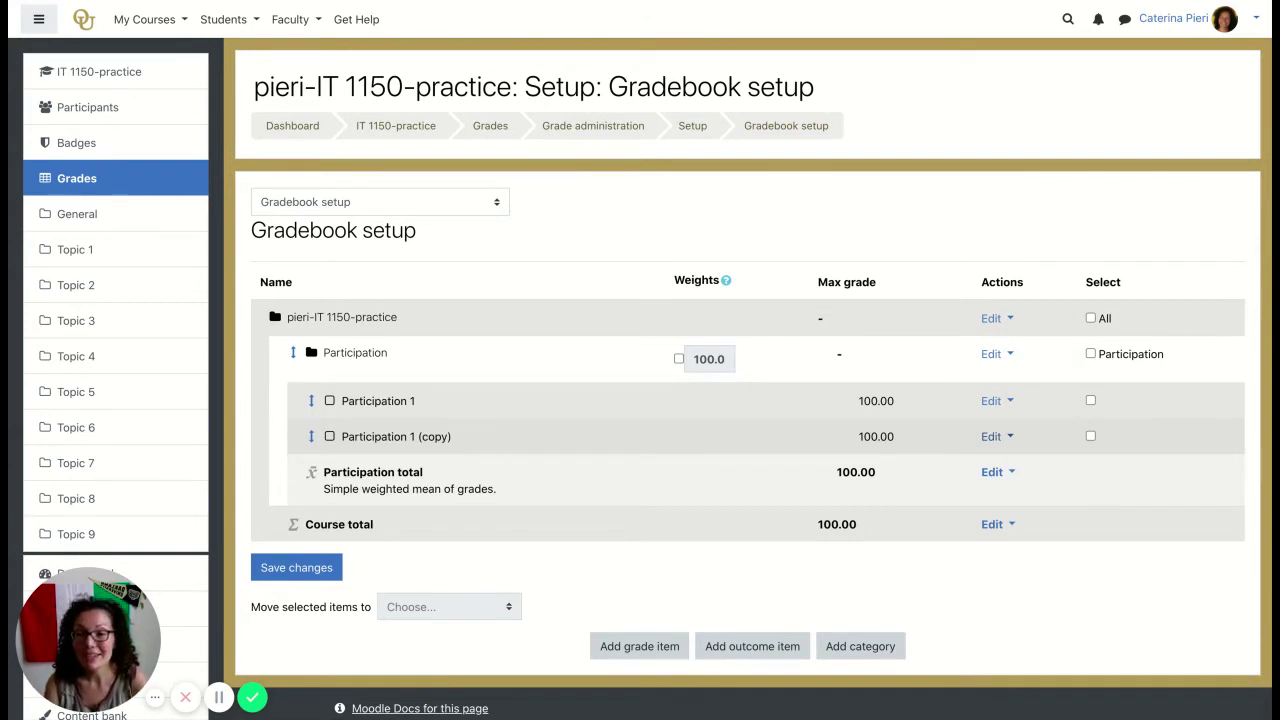
click(995, 436)
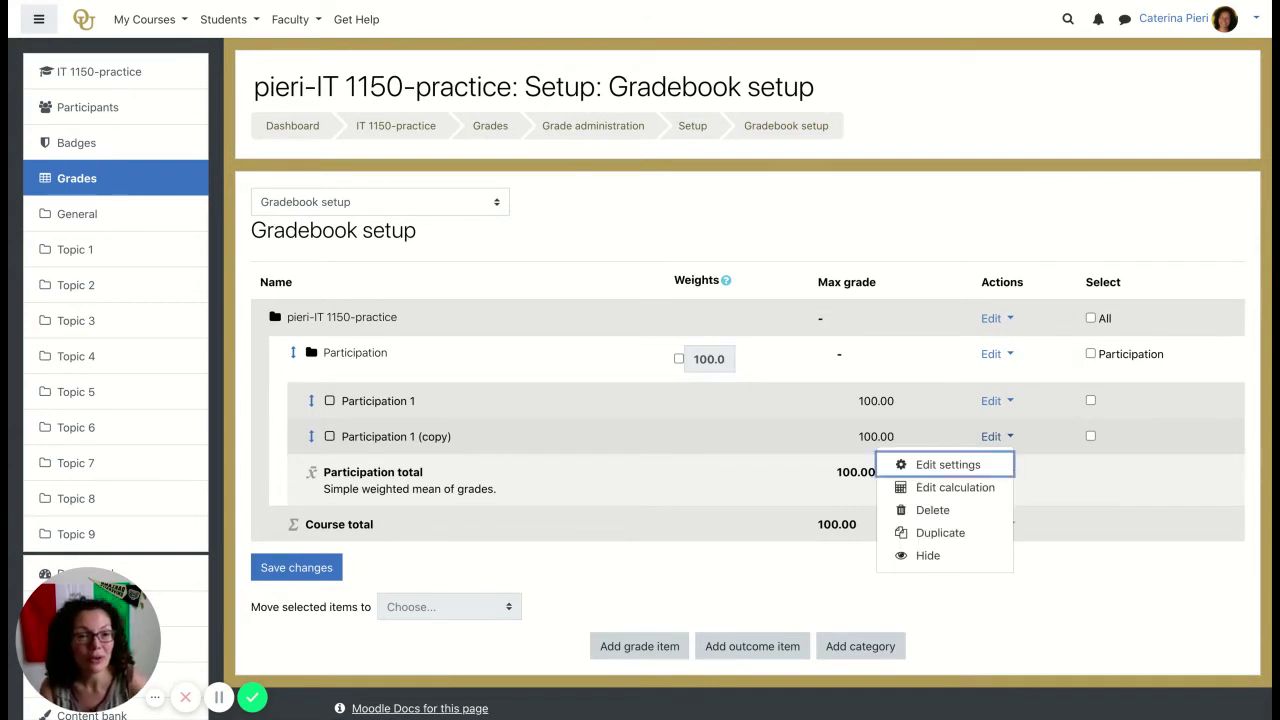
click(941, 465)
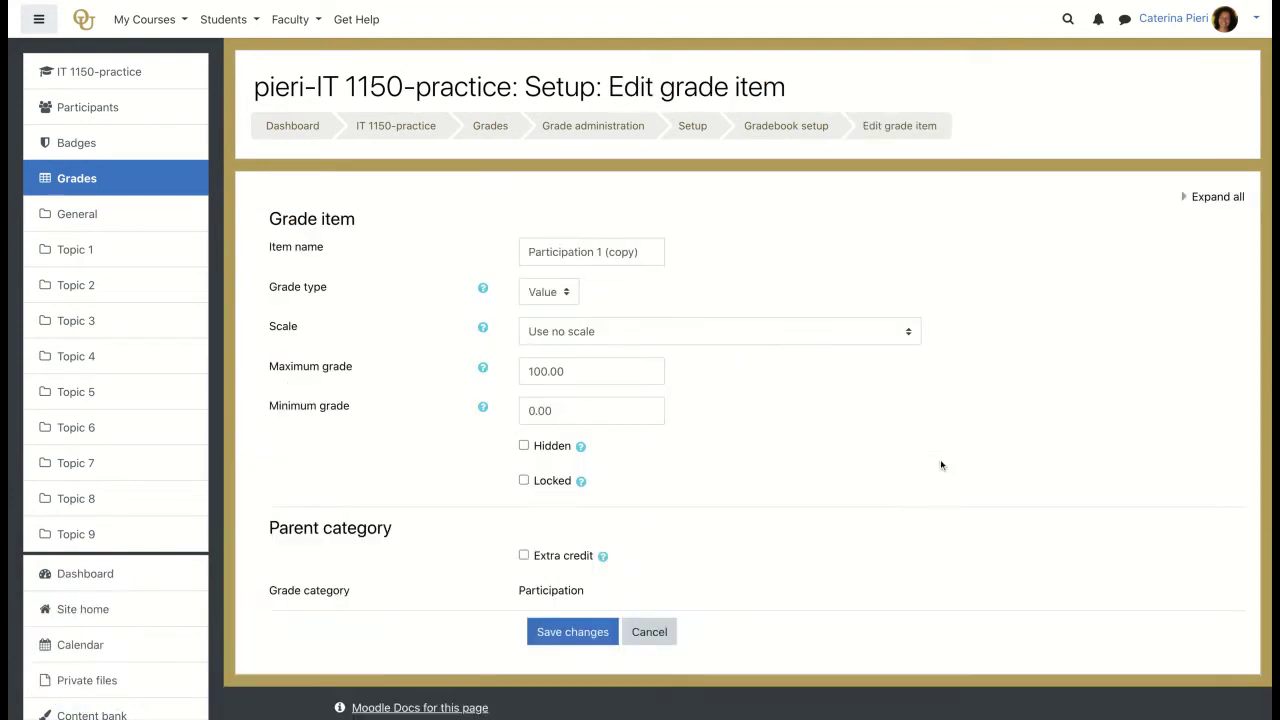
click(653, 250)
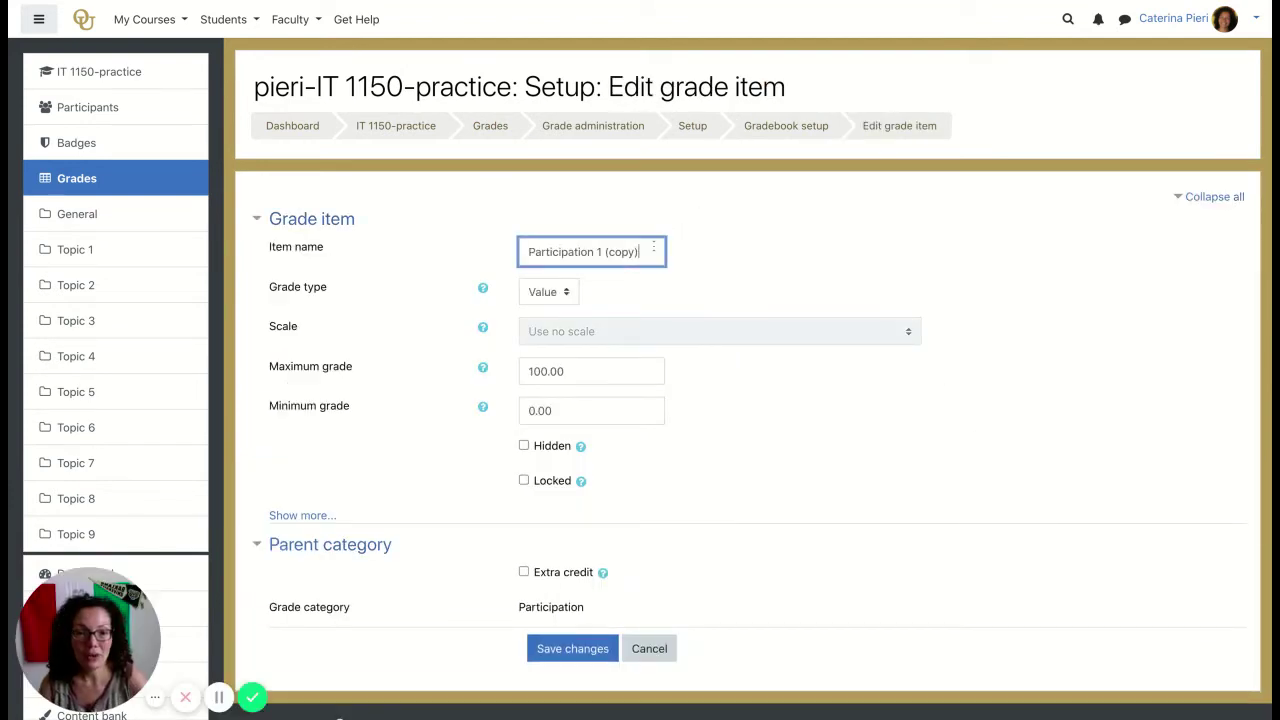
key(BackSpace)
key(BackSpace)
key(BackSpace)
key(BackSpace)
key(BackSpace)
key(BackSpace)
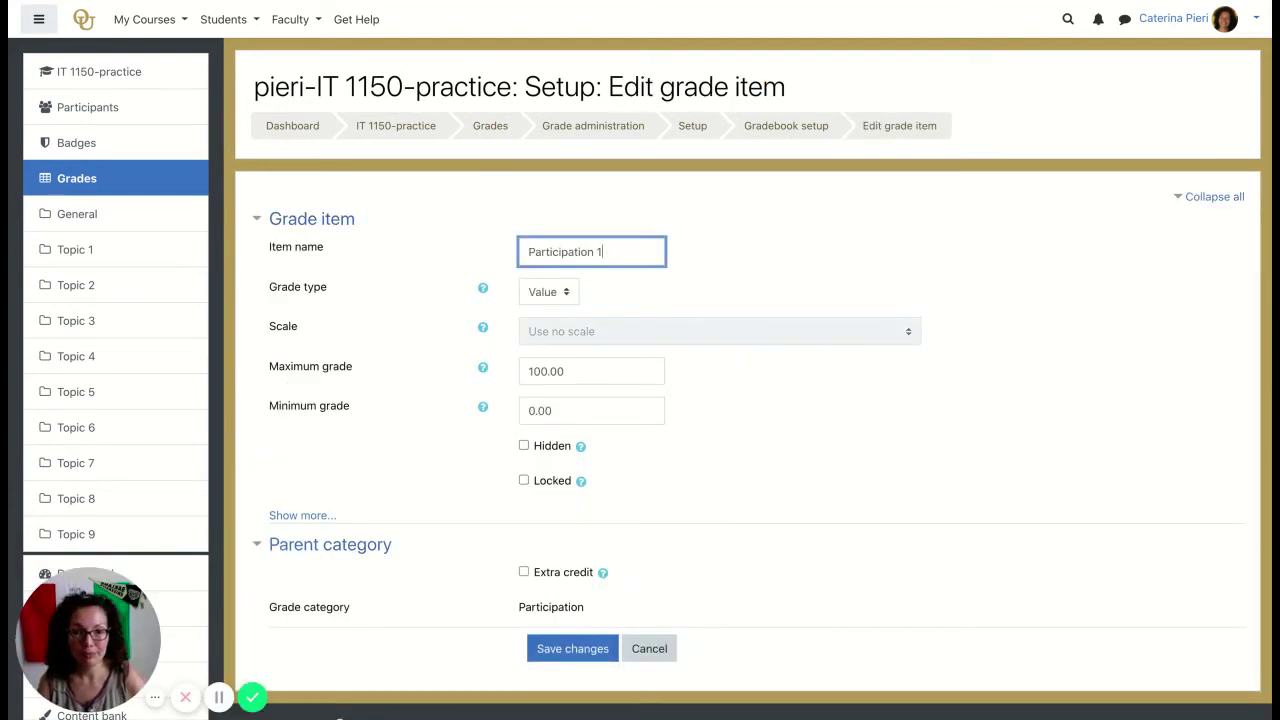
key(BackSpace)
text(2)
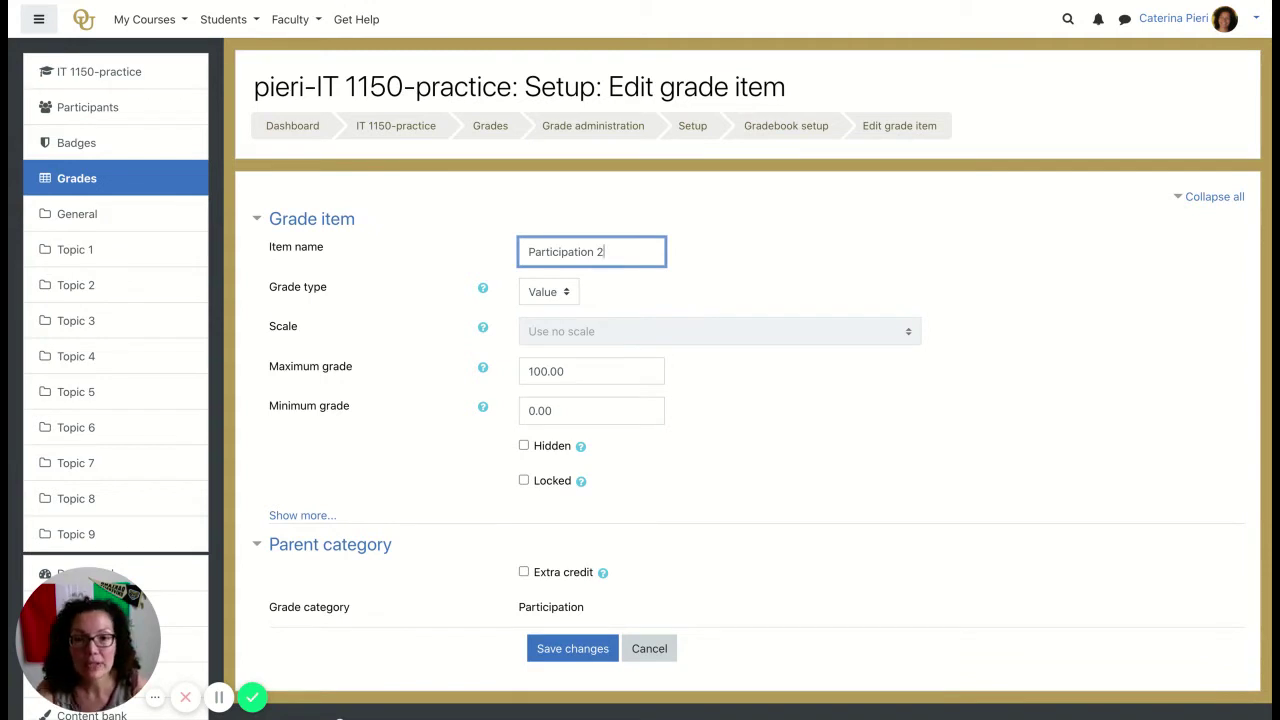
scroll(775, 522, down, 1)
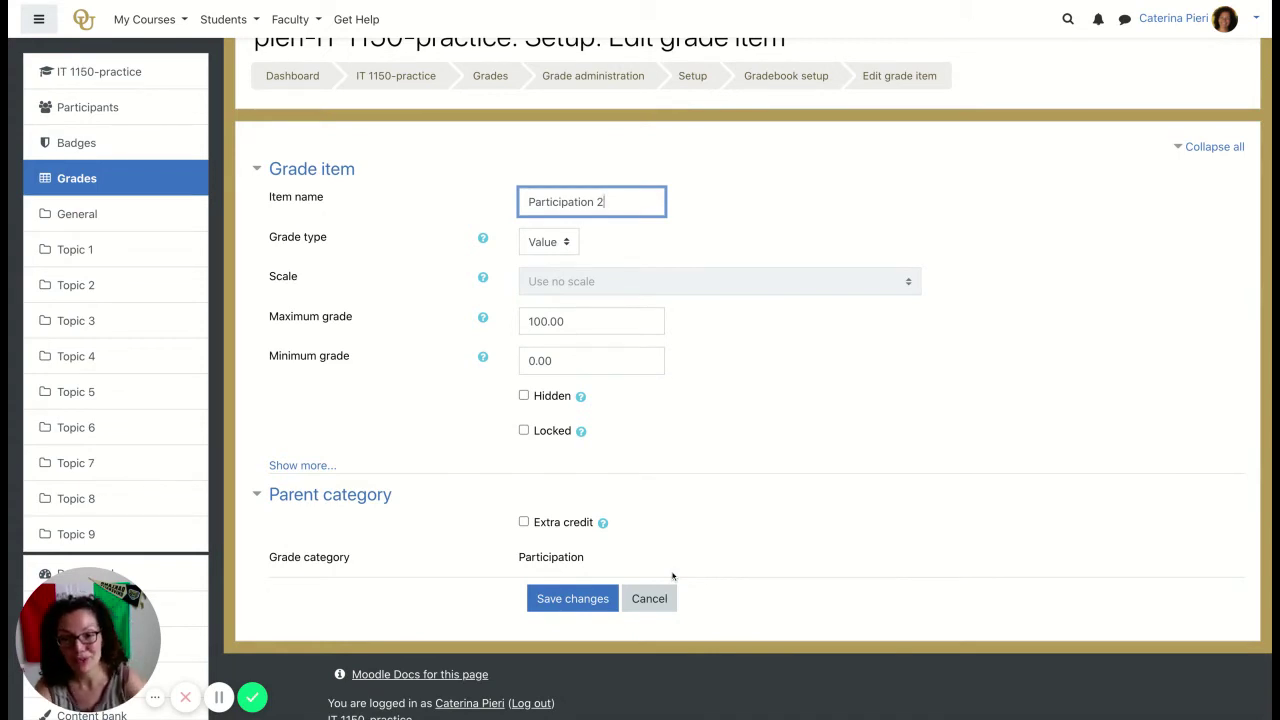
click(572, 599)
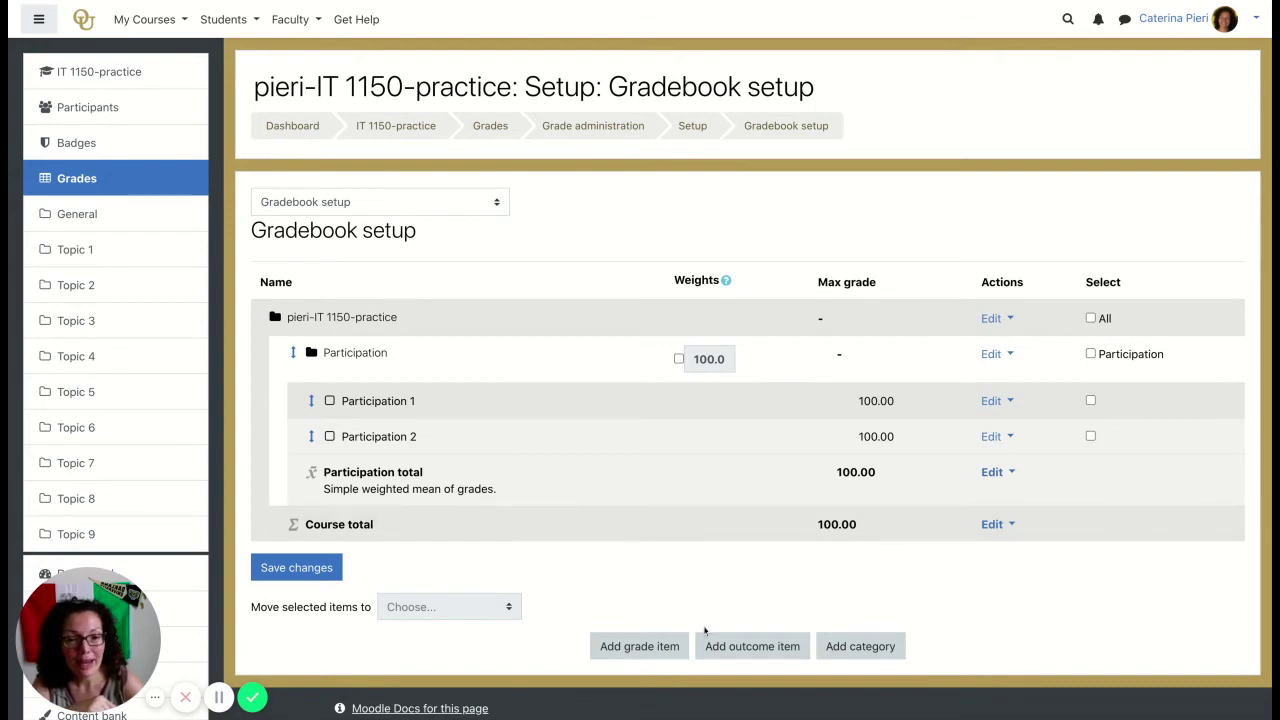
- Start a new grade item named Extra credit and set its maximum grade to 10
click(637, 648)
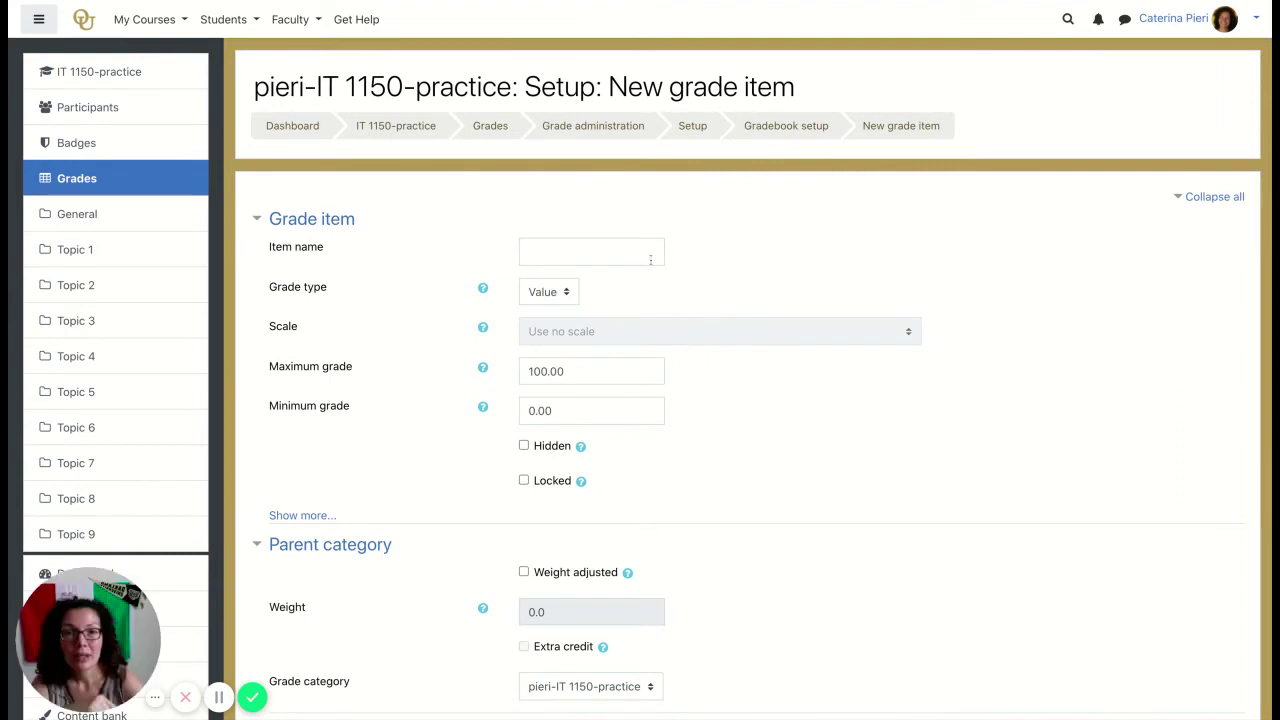
click(645, 256)
text(Ex)
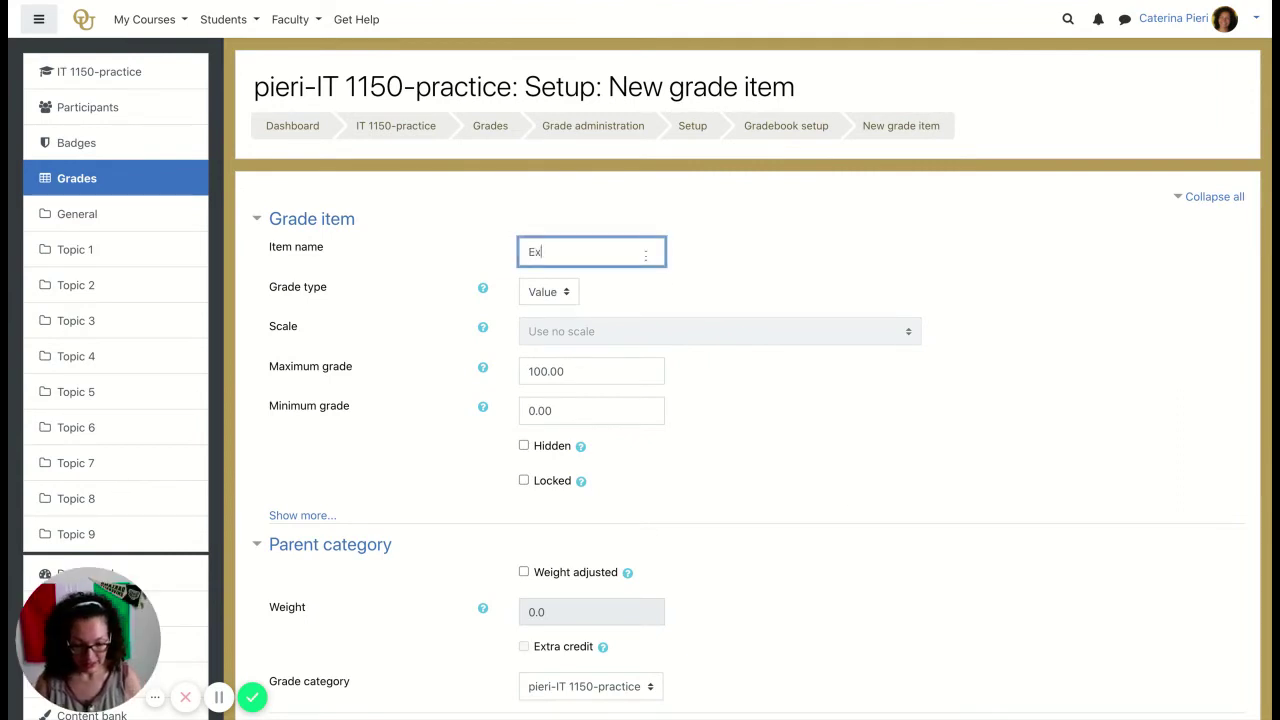
text(tra credit)
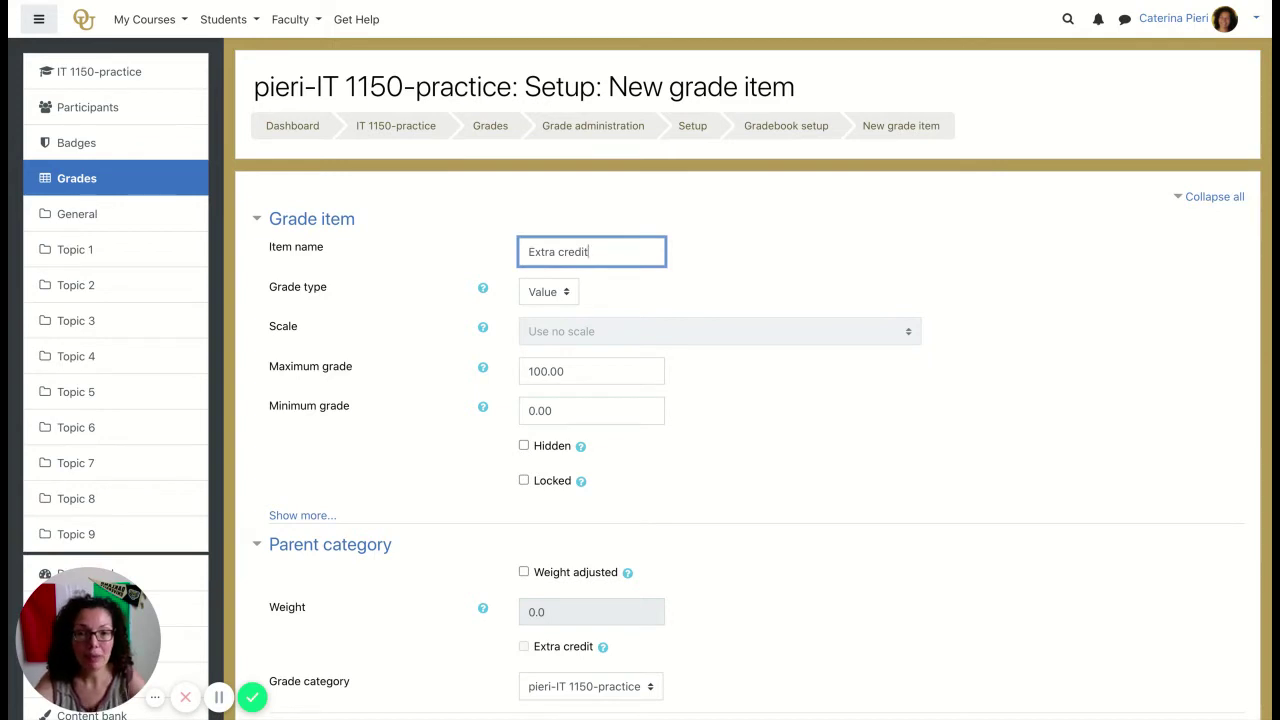
double_click(581, 370)
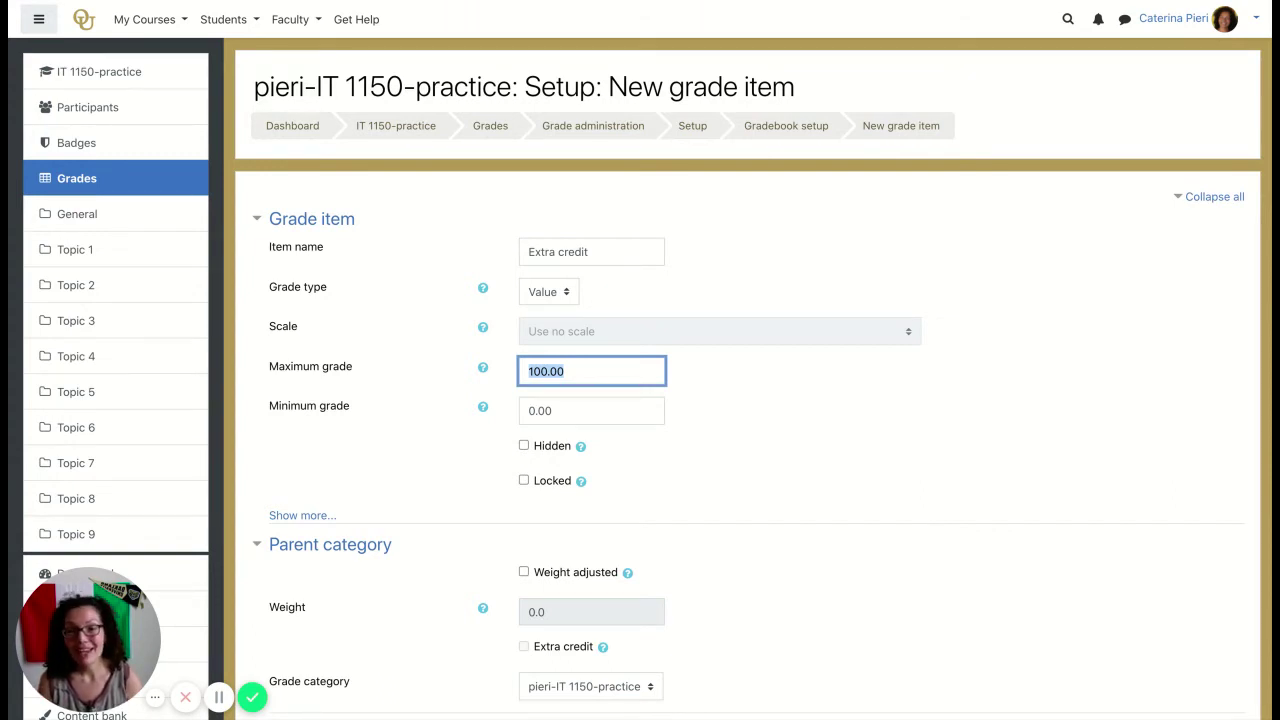
text(10)
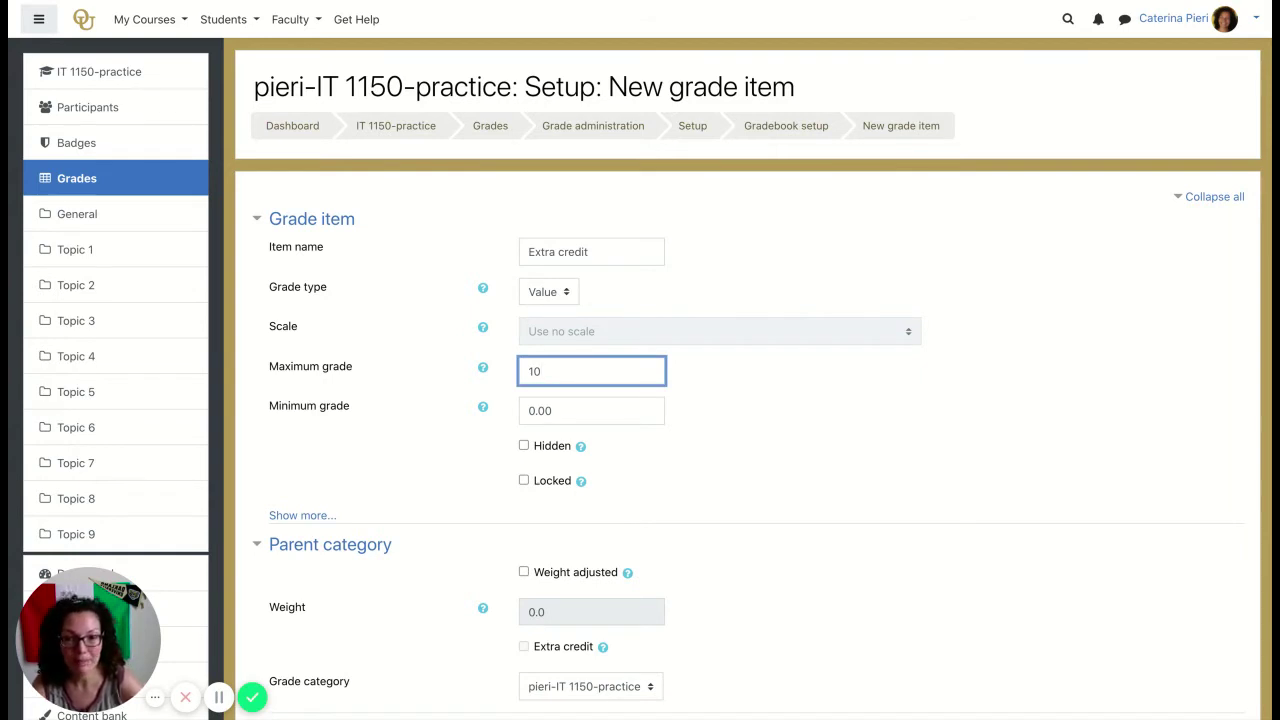
- Assign the Extra credit item to the Participation category, mark it as extra credit and save it
scroll(747, 400, down, 3)
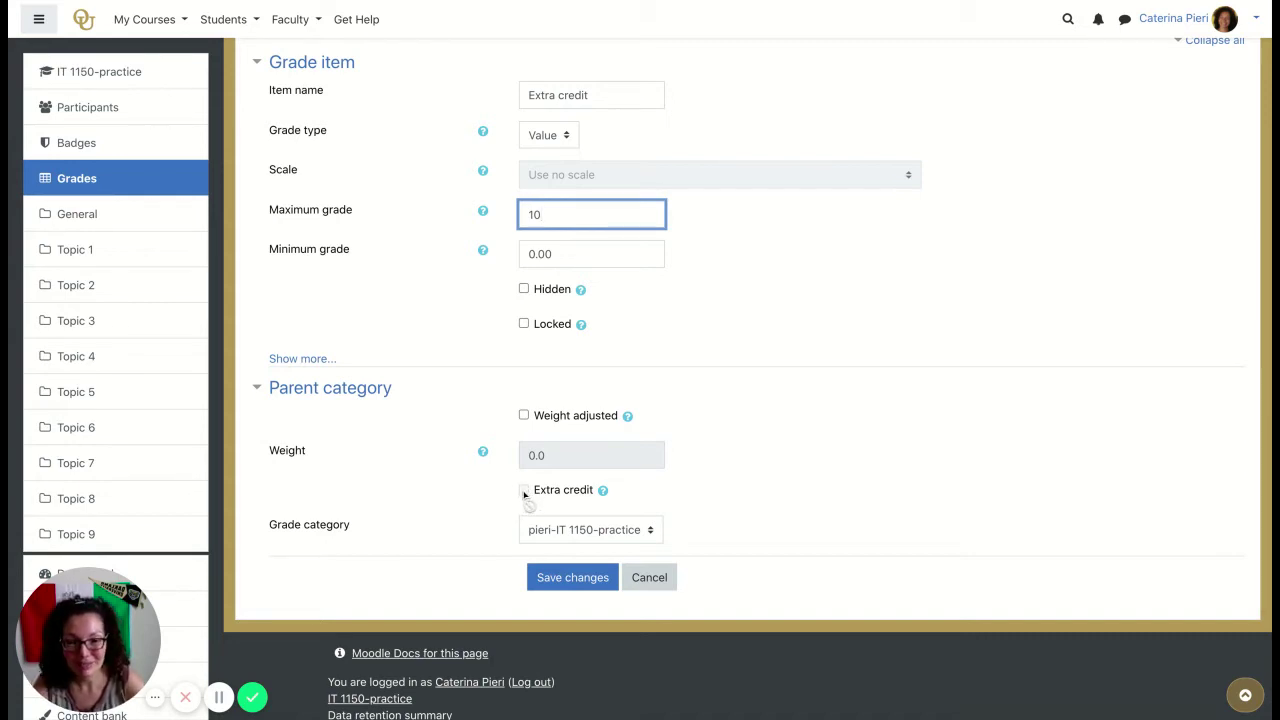
click(621, 534)
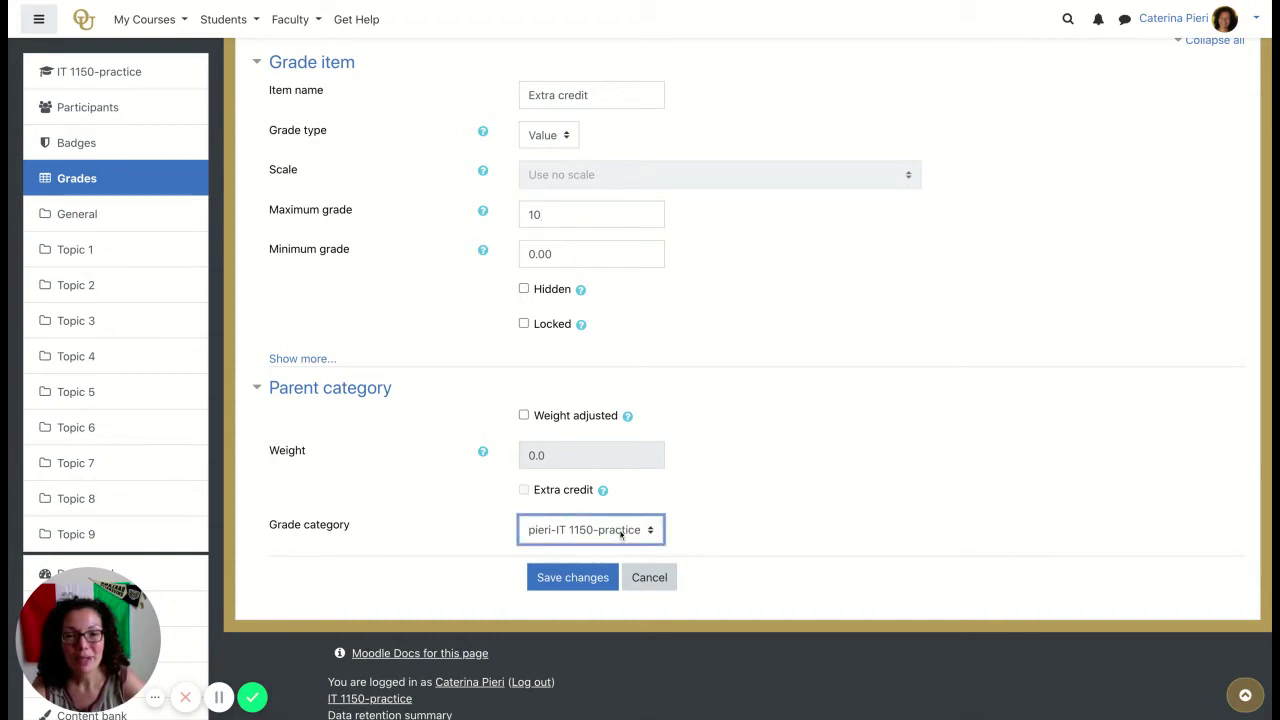
click(632, 517)
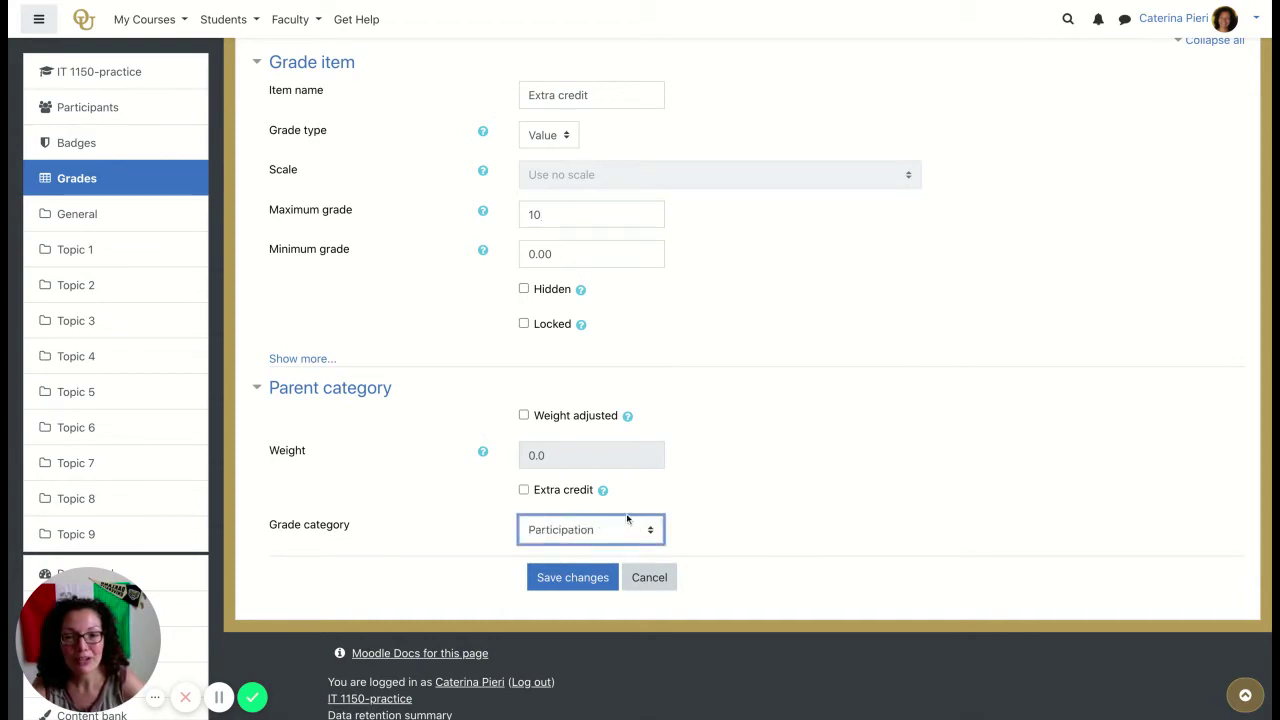
click(525, 489)
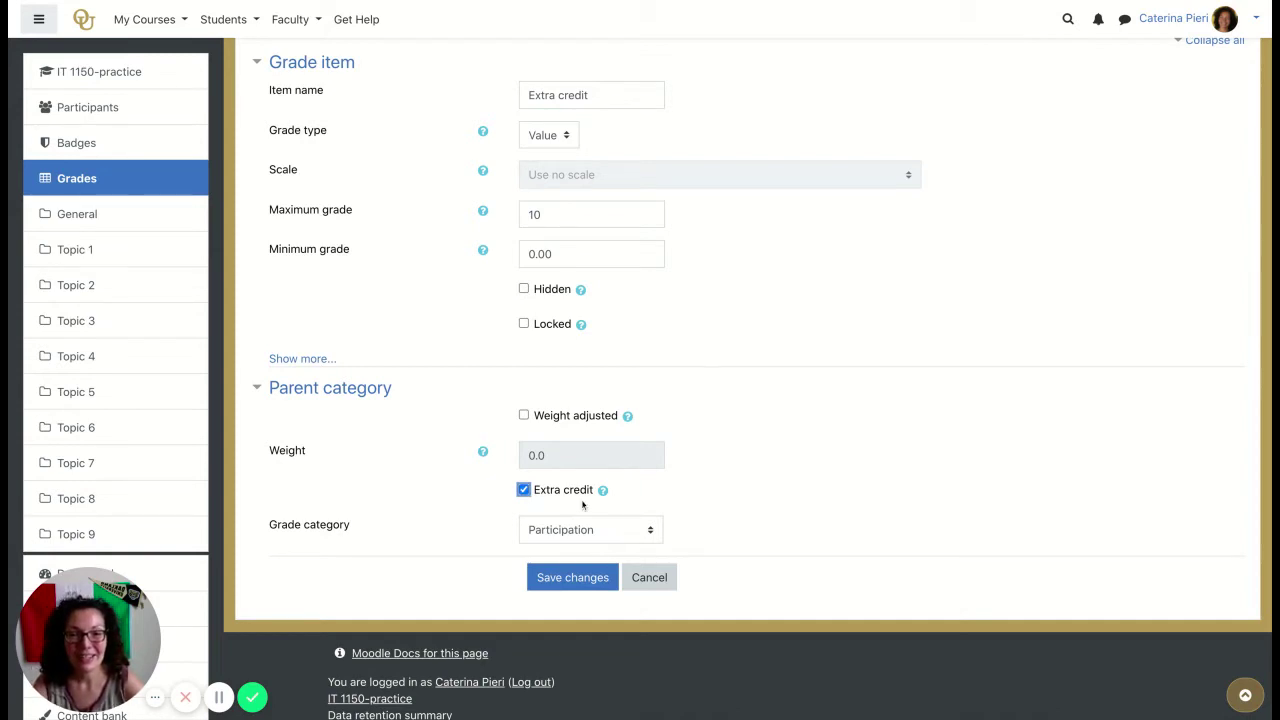
click(577, 580)
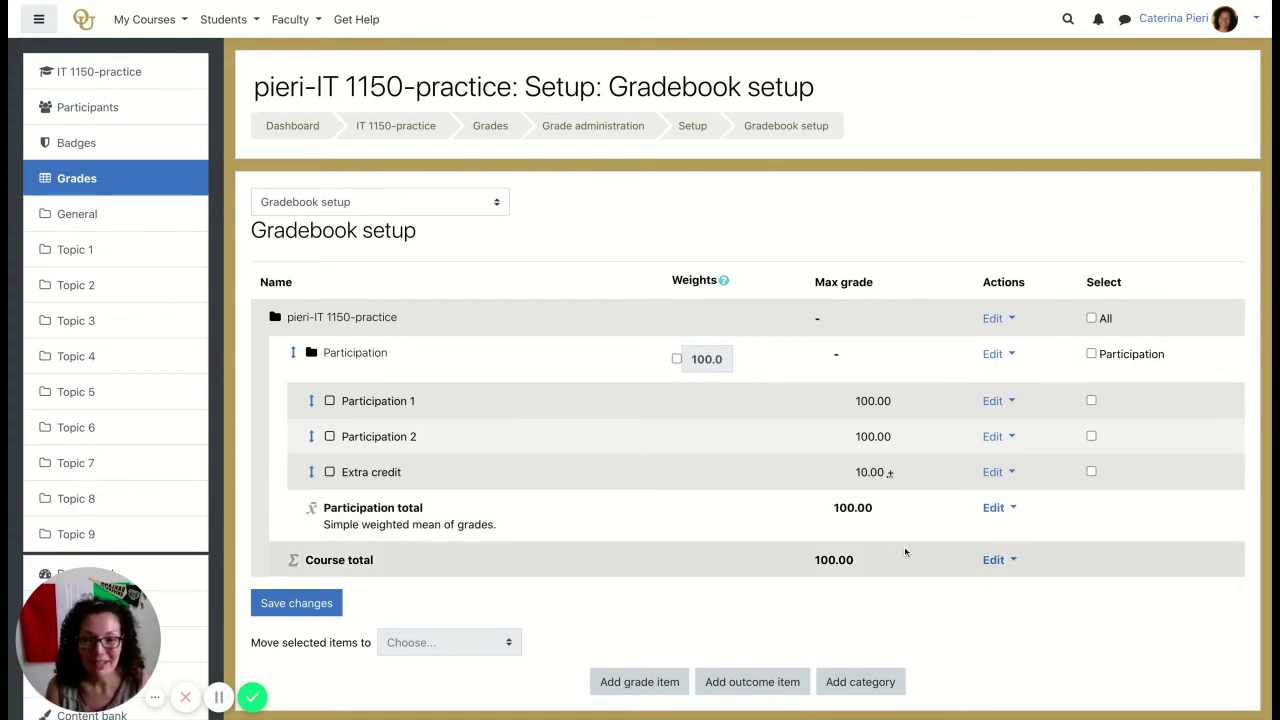
- Start a new grade category in the gradebook and name it Homework
scroll(916, 567, down, 1)
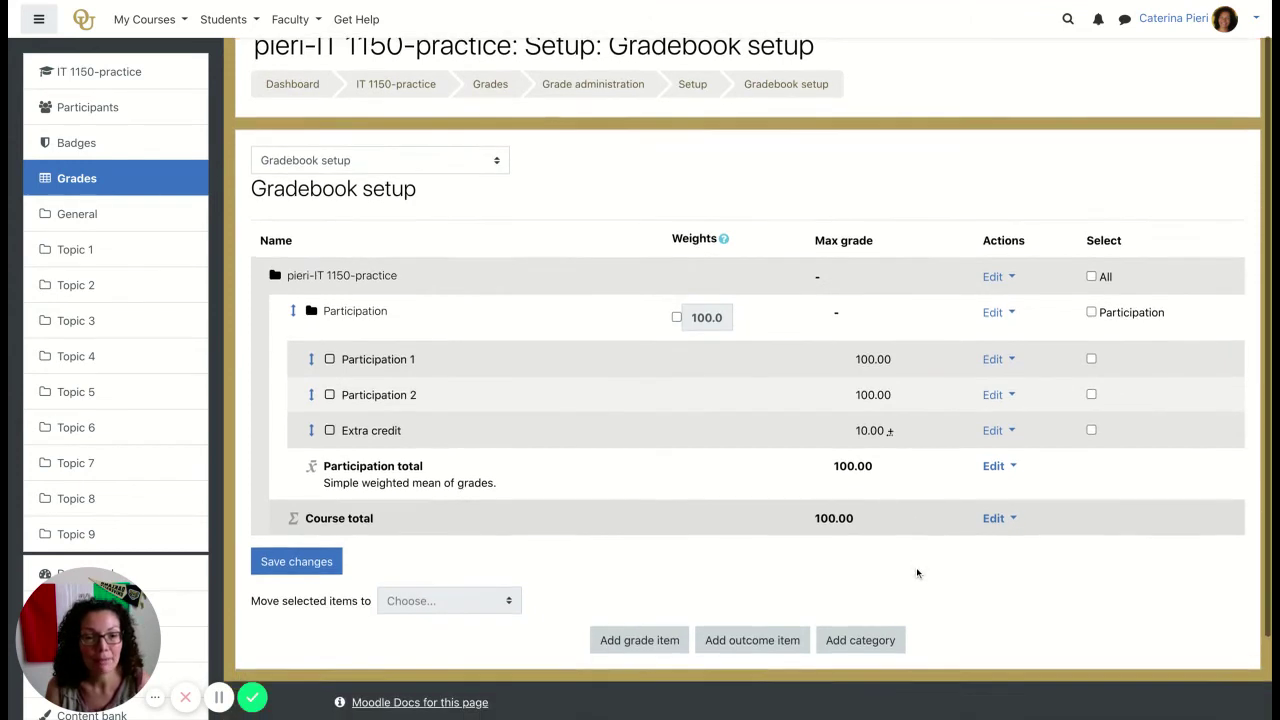
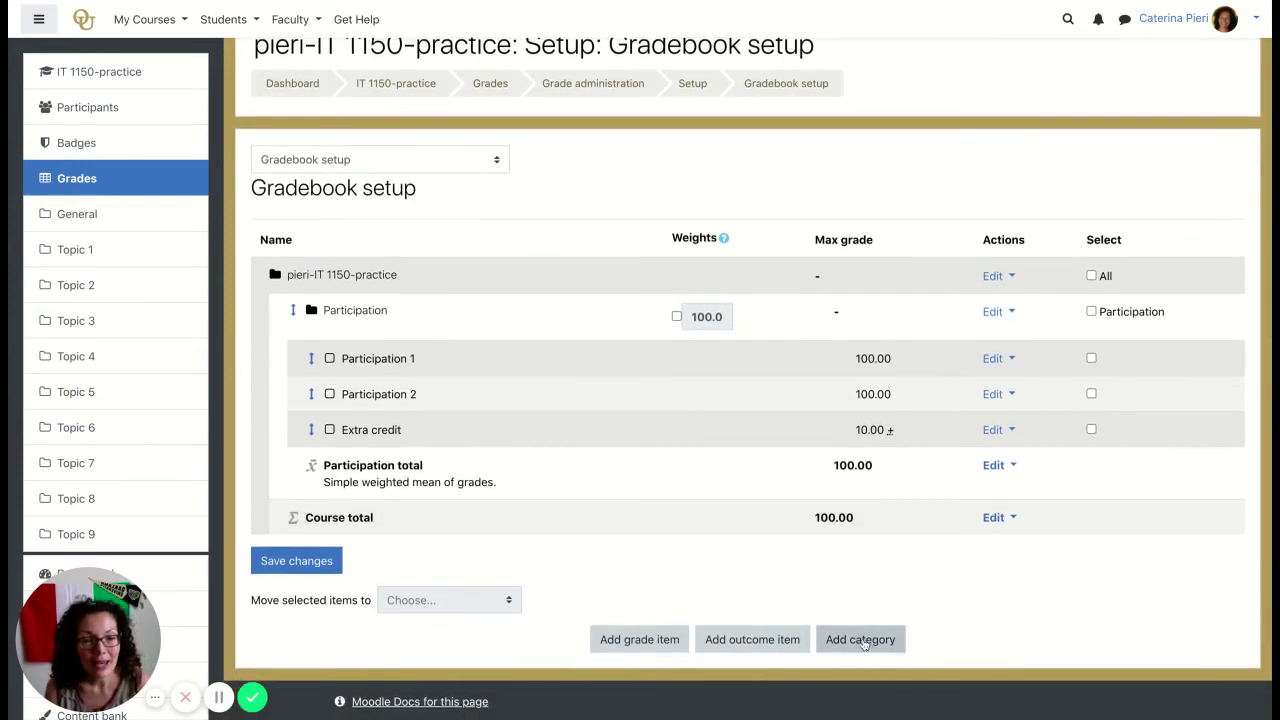
click(862, 643)
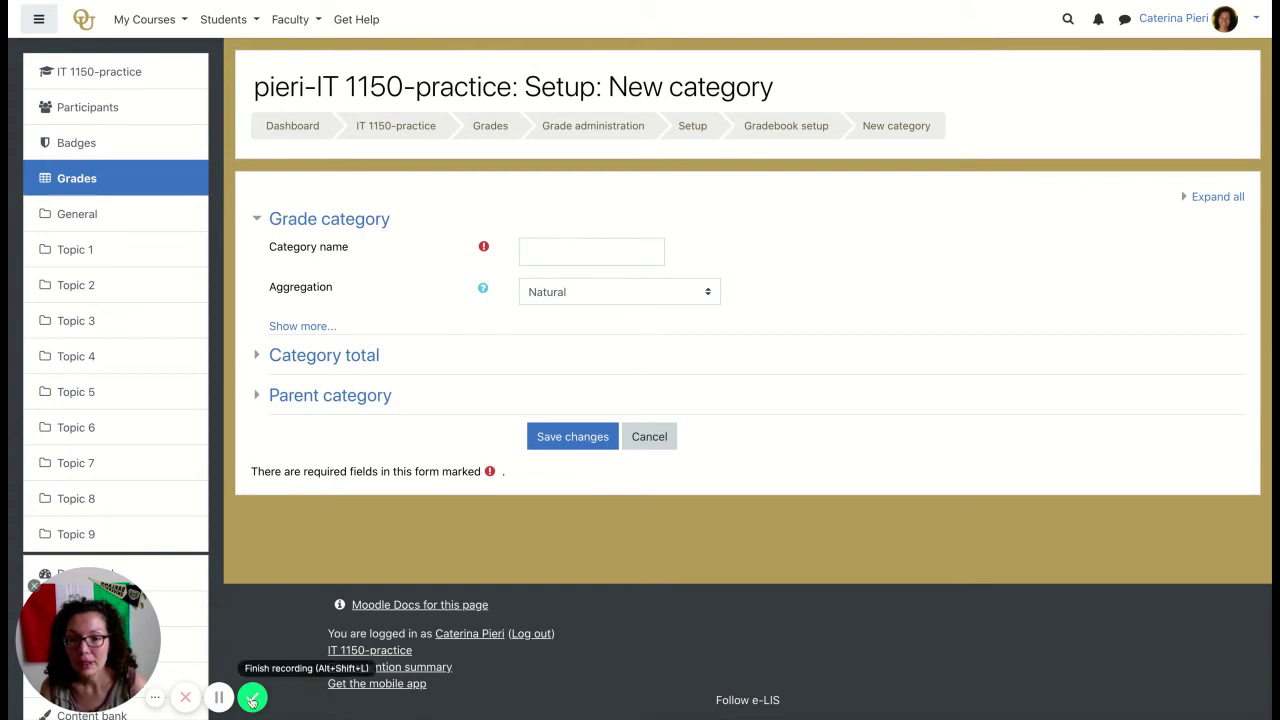
click(590, 251)
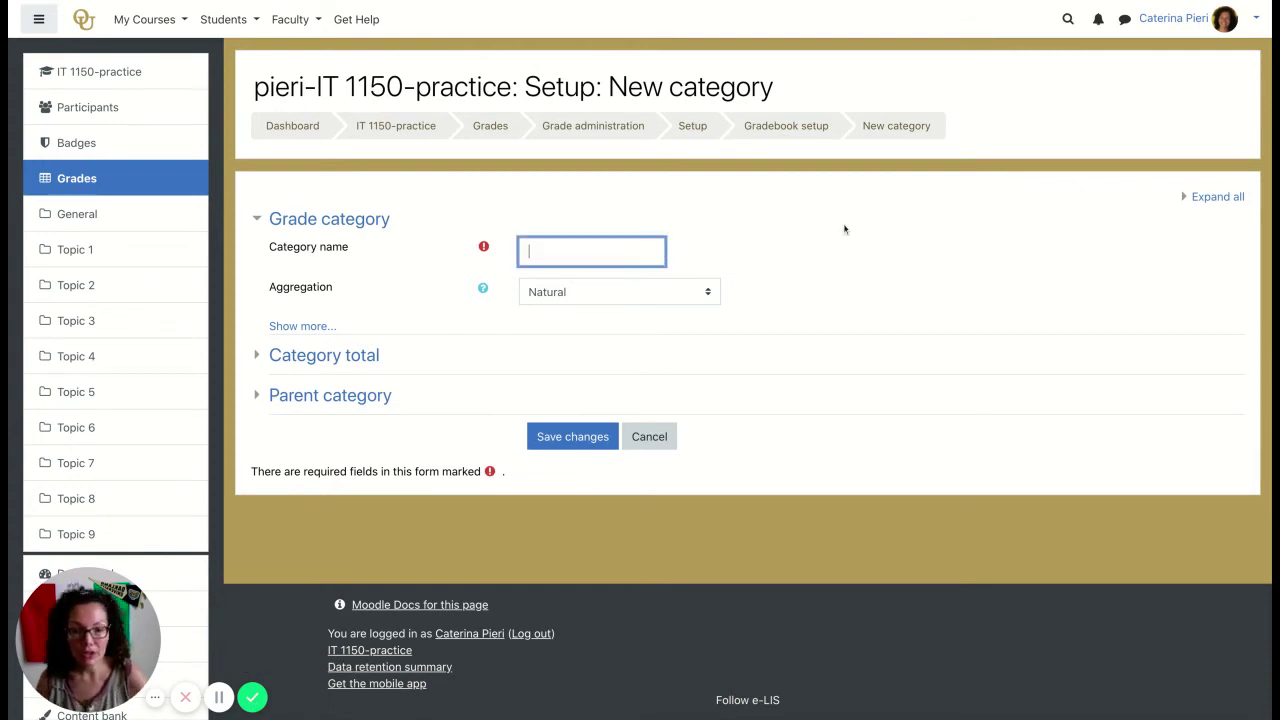
text(Homew)
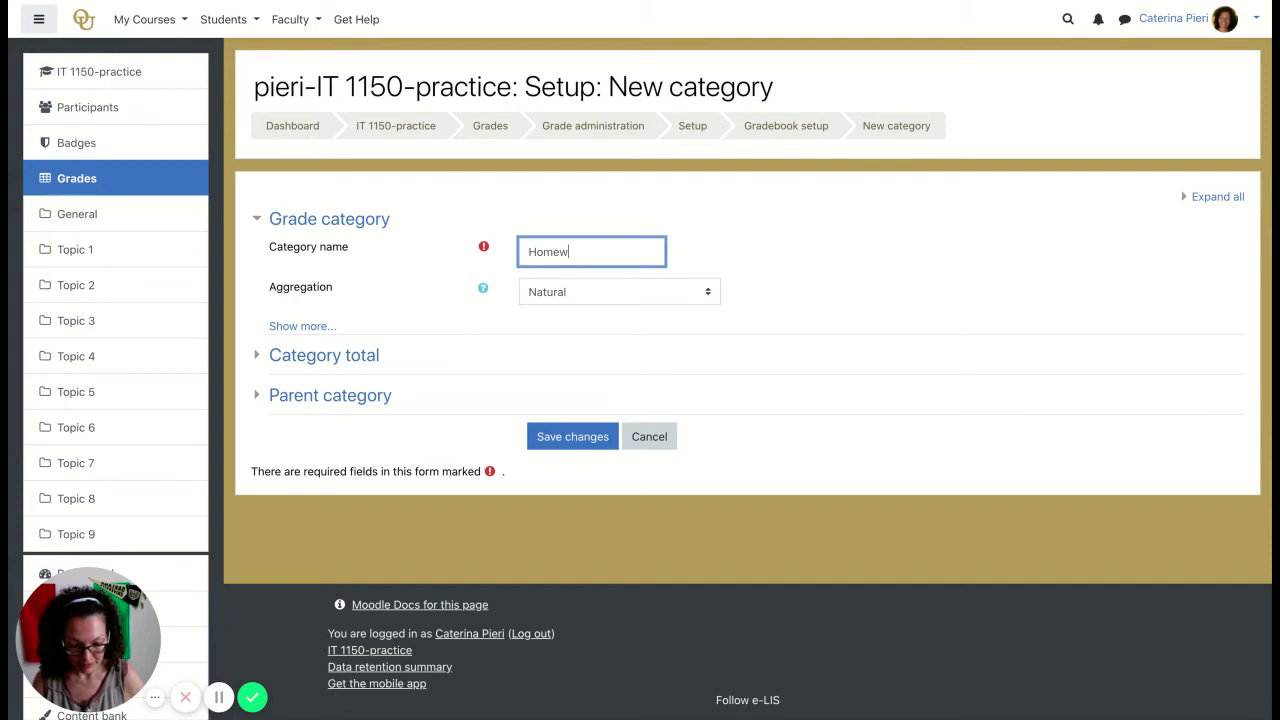
text(ork)
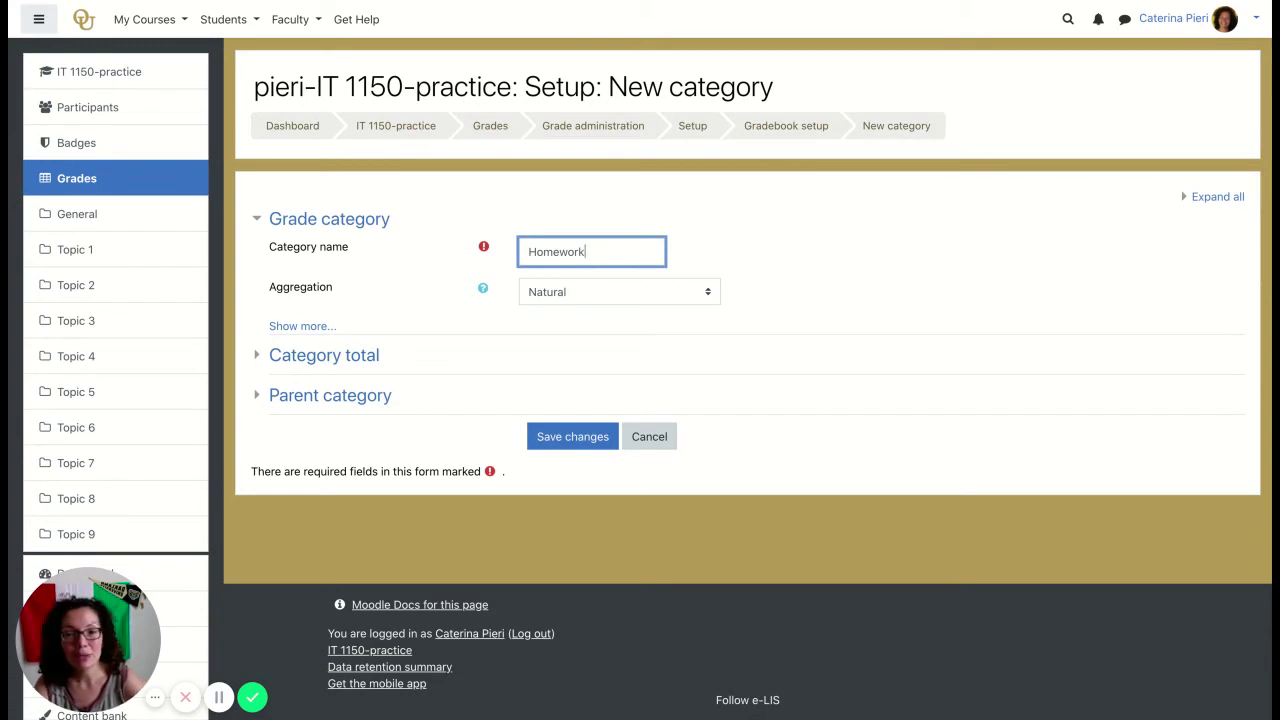
- Set the Homework category's aggregation to Mean of grades, expand its parent category settings and save the category
click(641, 292)
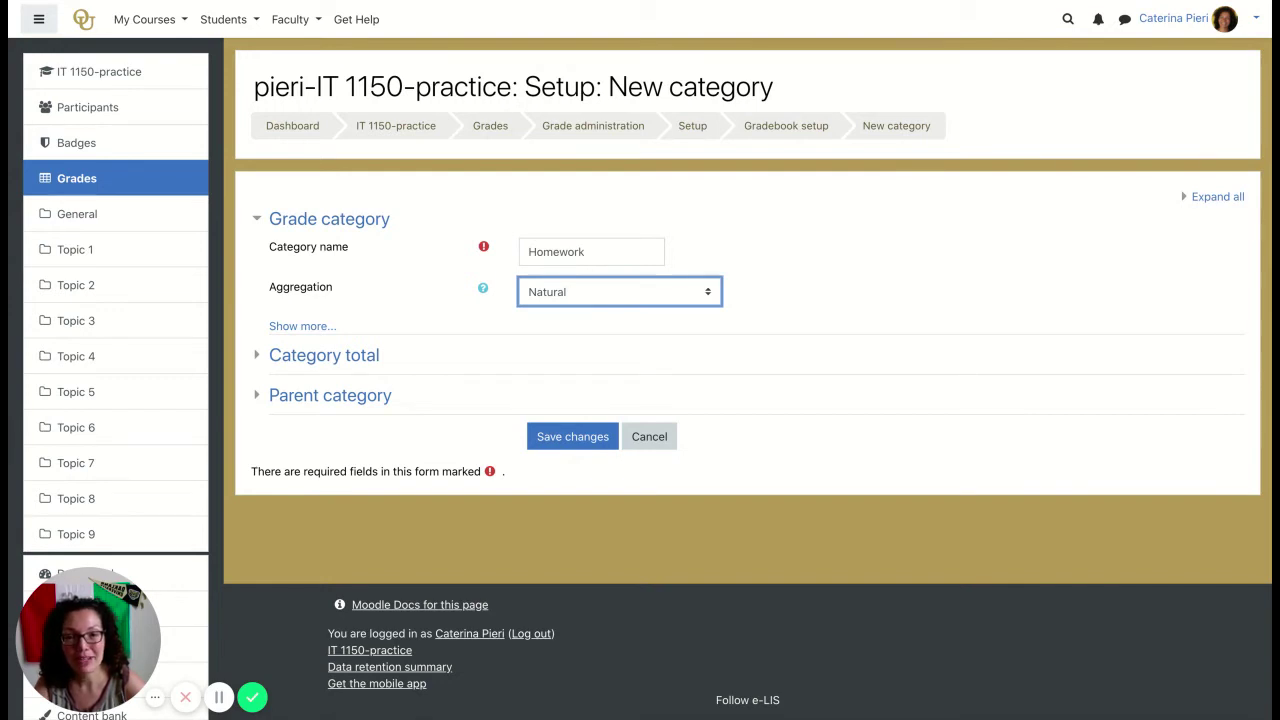
key(m)
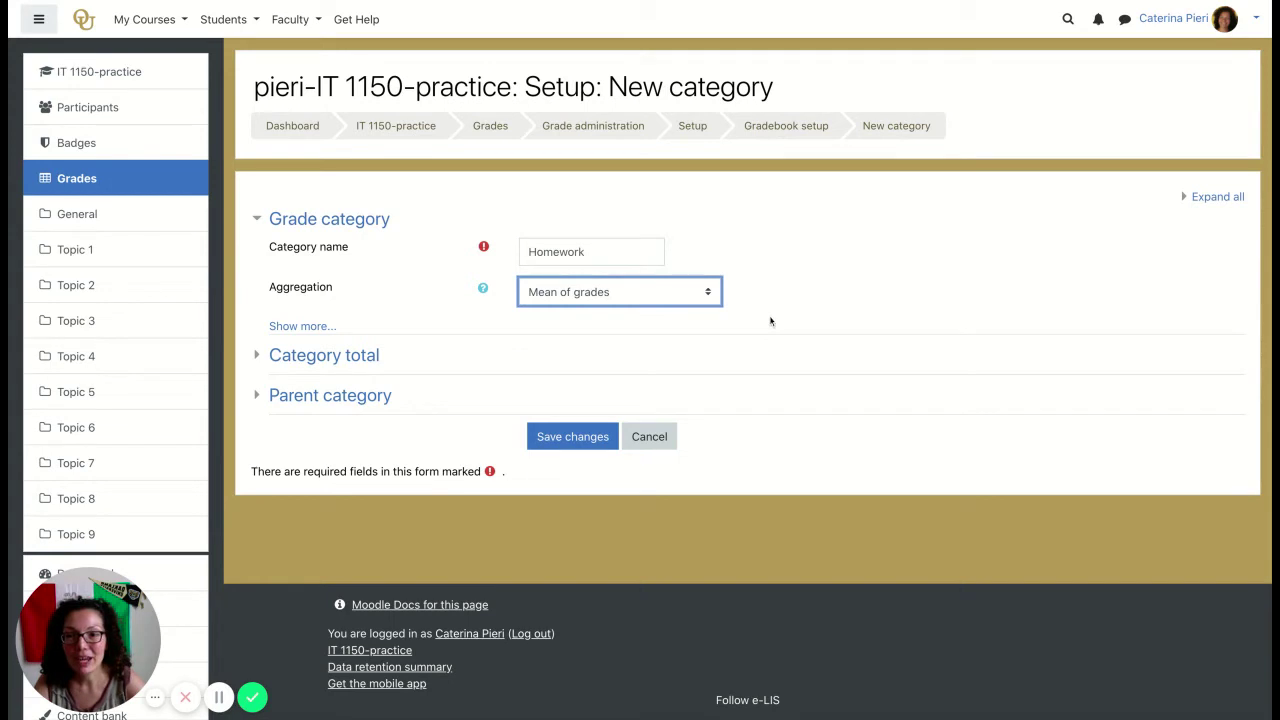
click(360, 398)
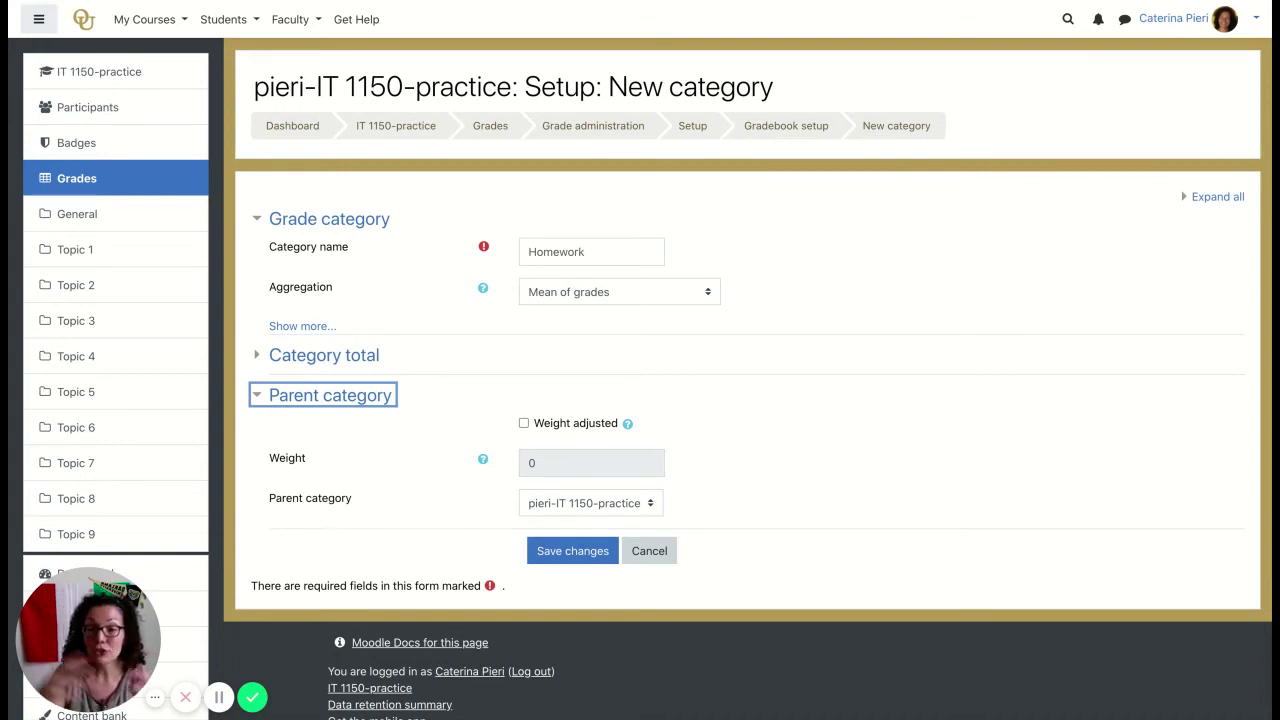
click(589, 556)
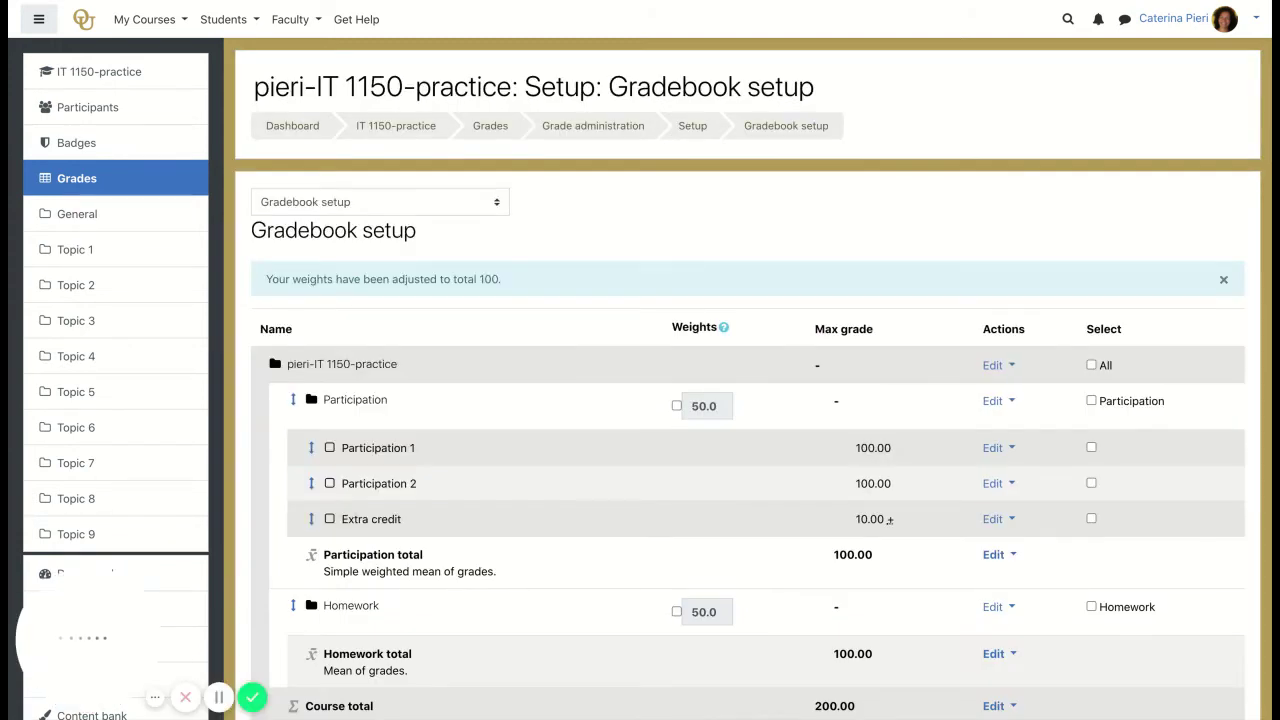
- Start a new grade item in the gradebook and name it Assignment 1
scroll(260, 268, down, 2)
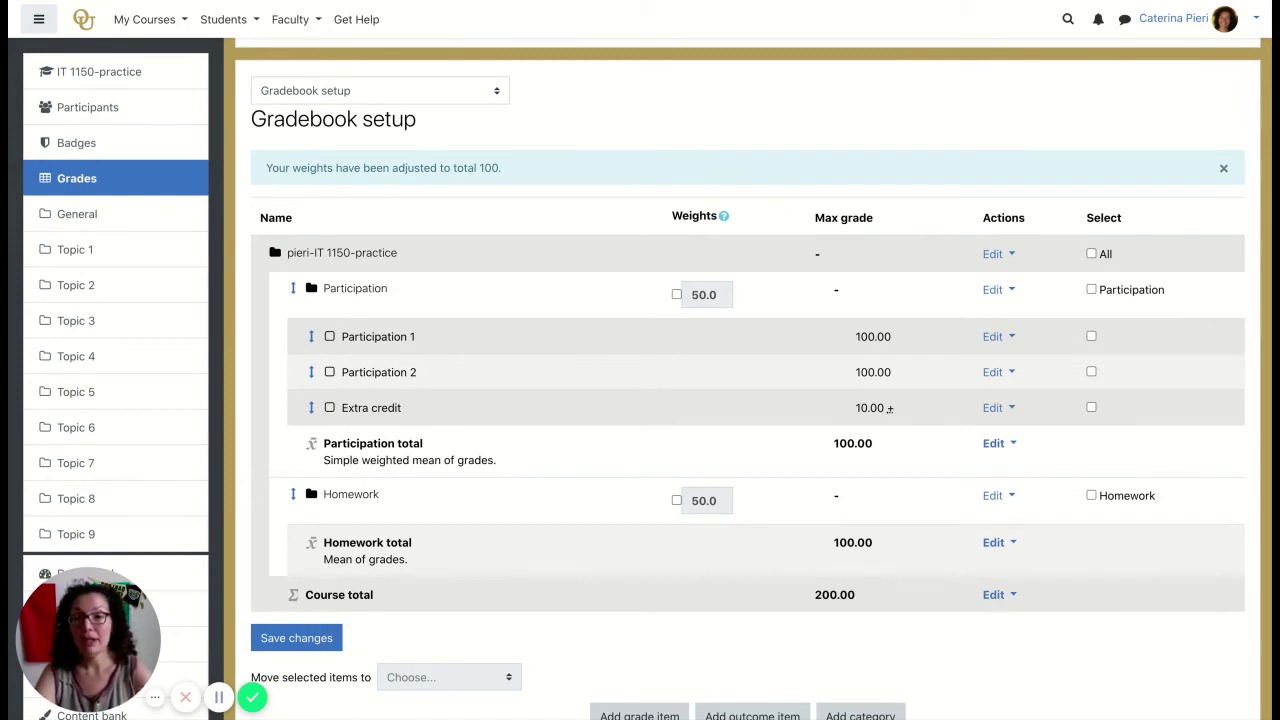
scroll(908, 668, down, 1)
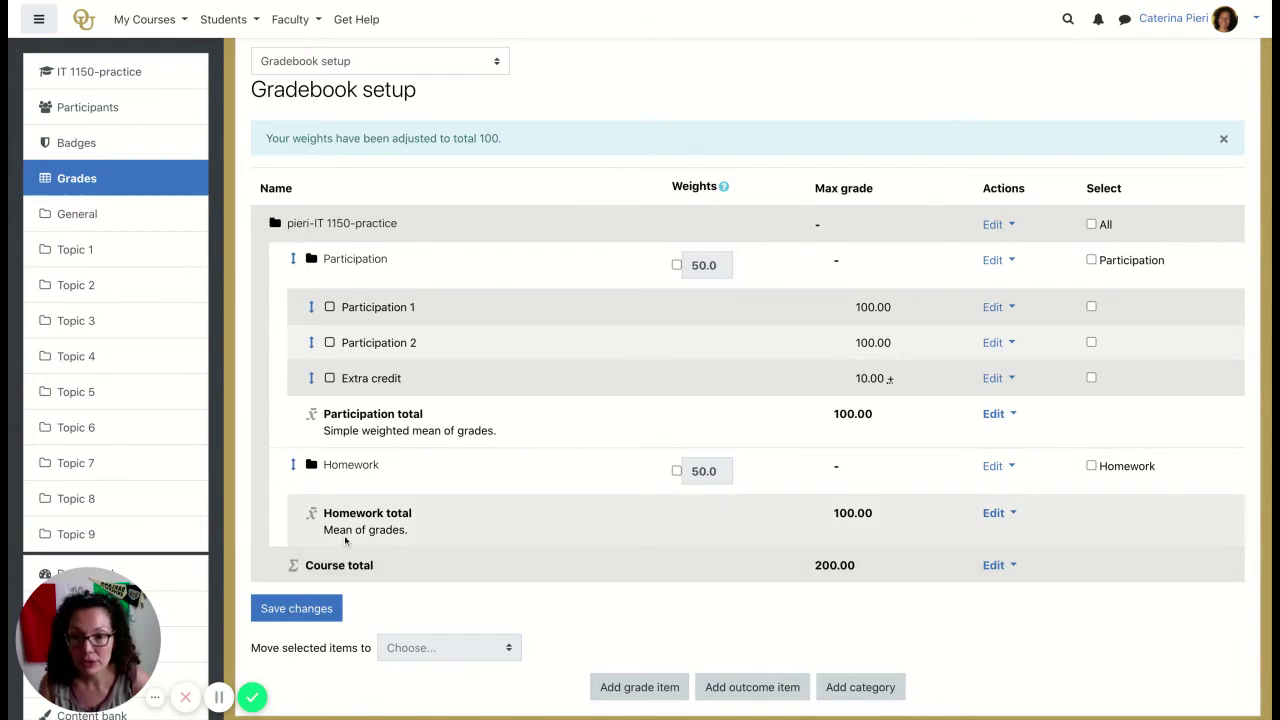
scroll(611, 574, down, 1)
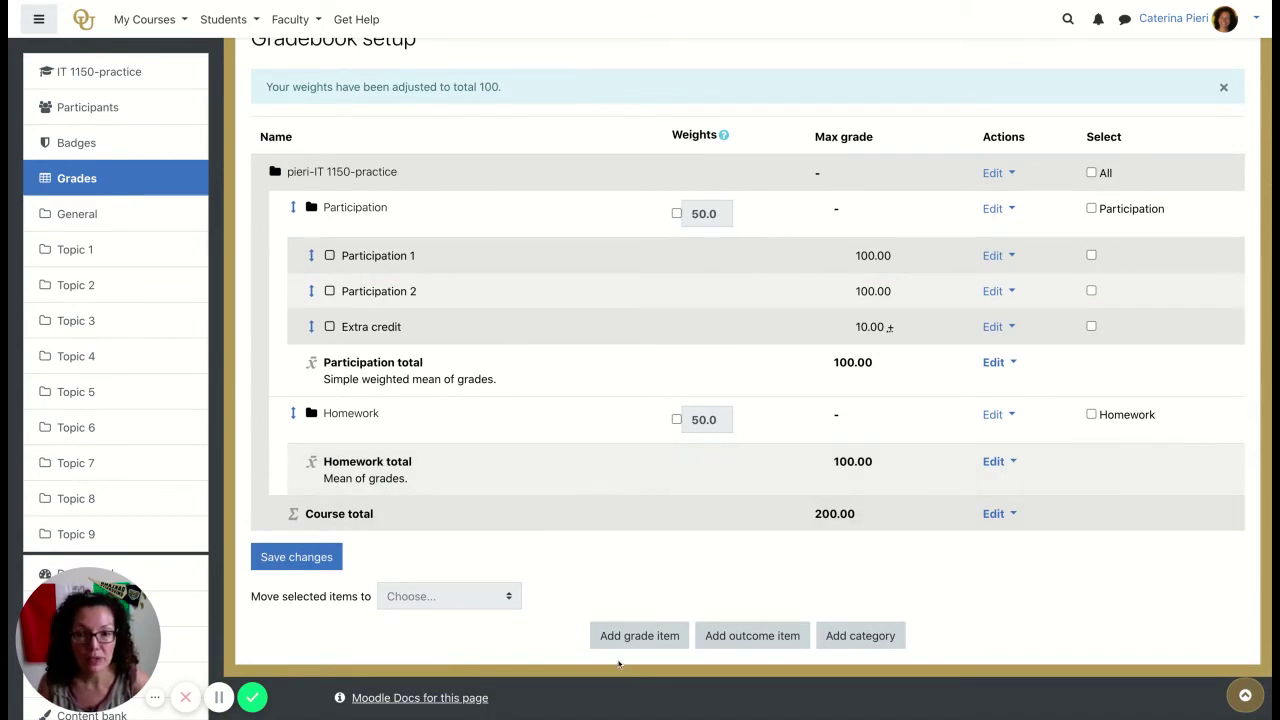
click(650, 638)
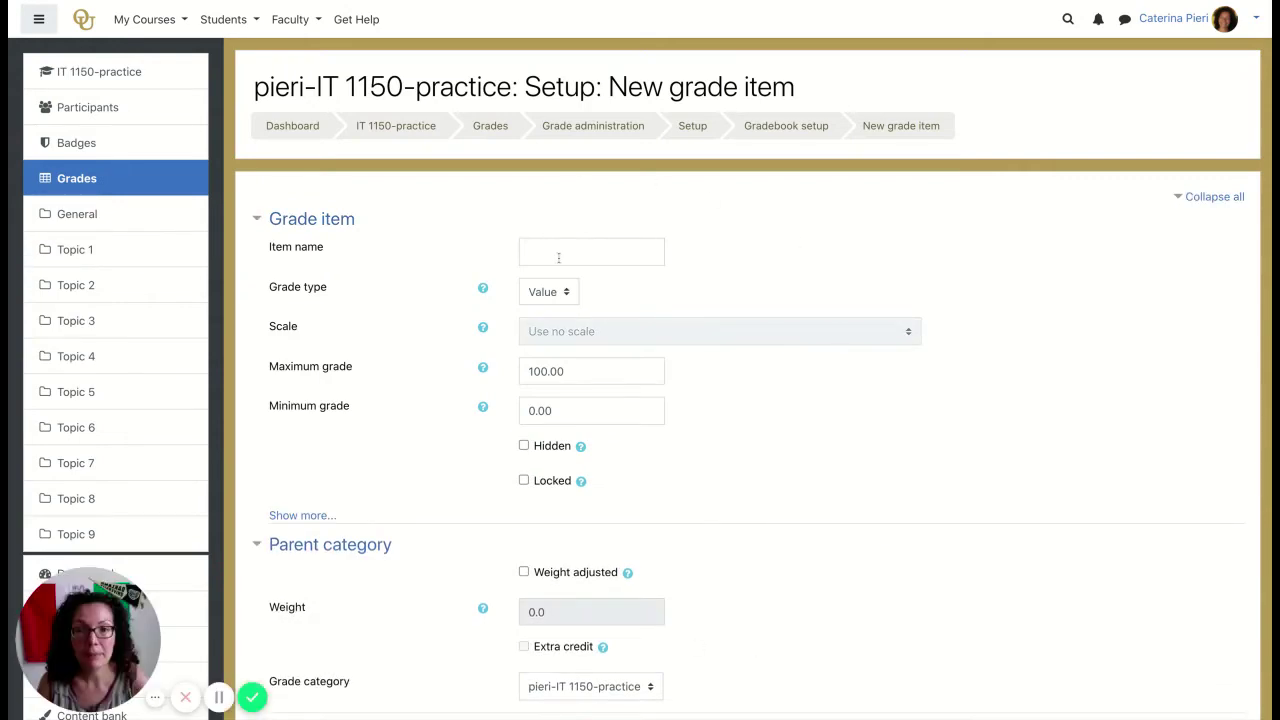
click(560, 251)
text(Assi)
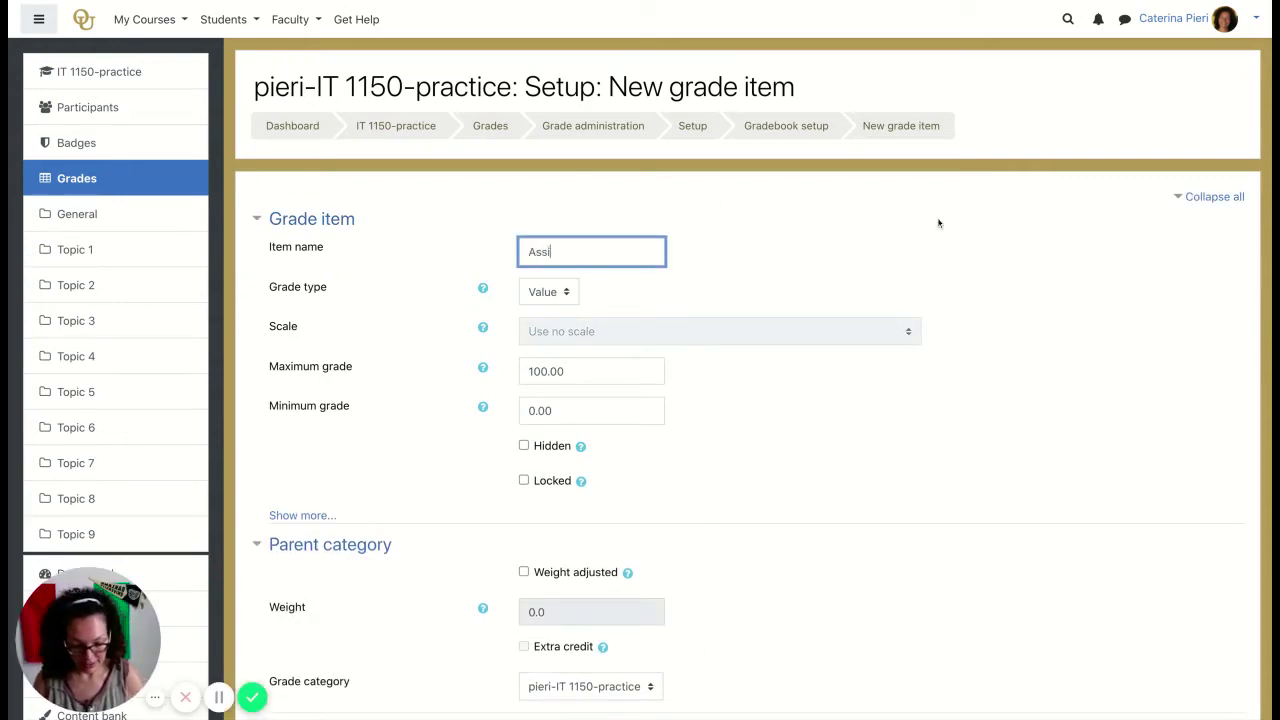
text(gnment 1)
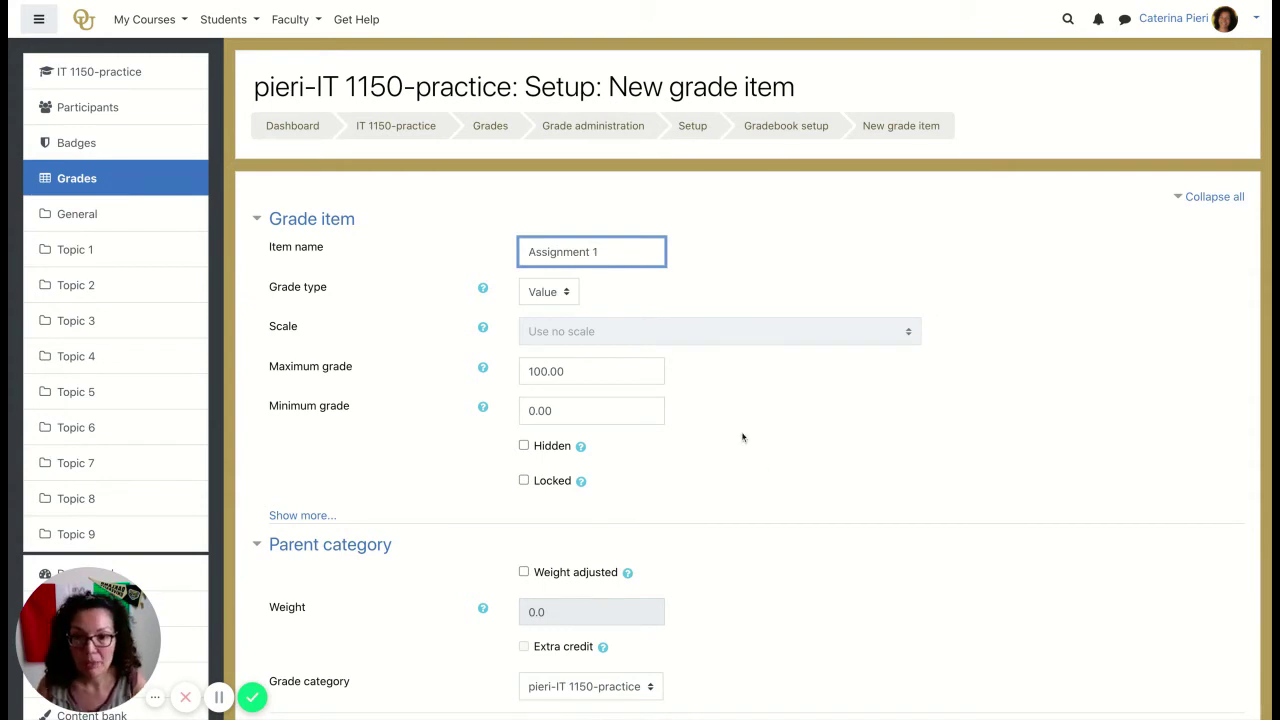
- Assign the Assignment 1 grade item to the Homework category and save it
scroll(753, 437, down, 2)
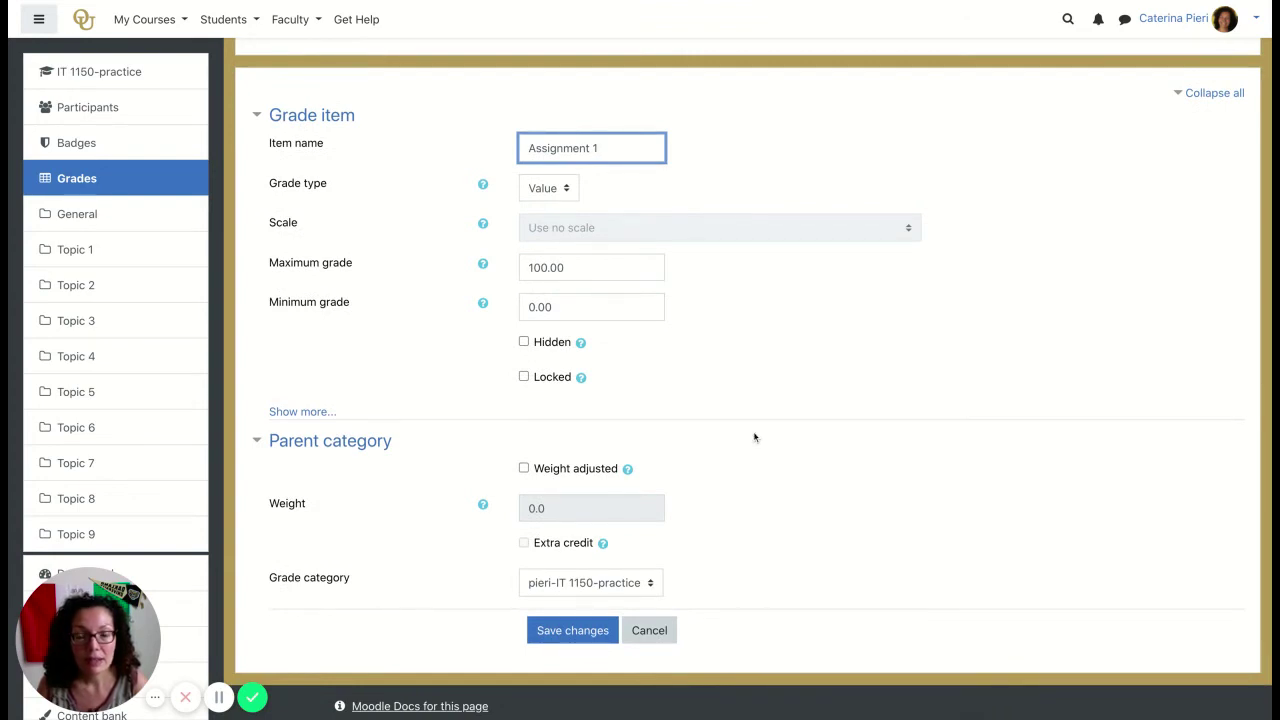
click(645, 584)
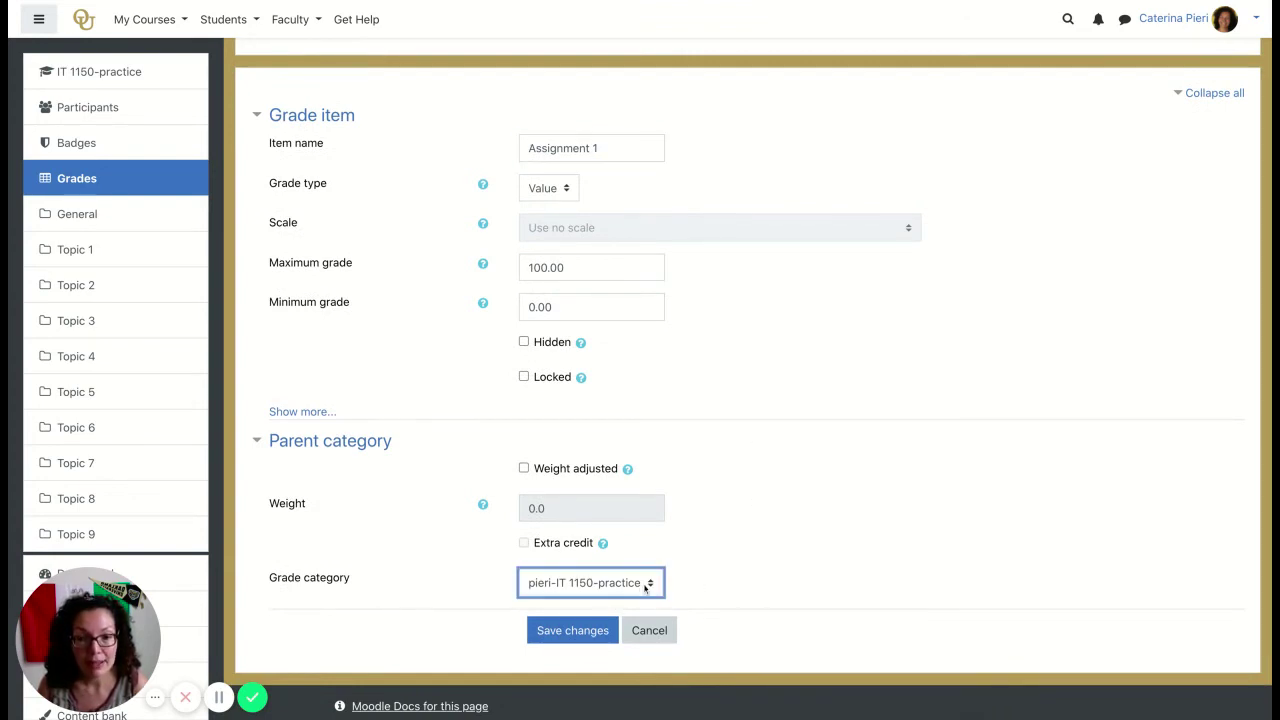
click(641, 554)
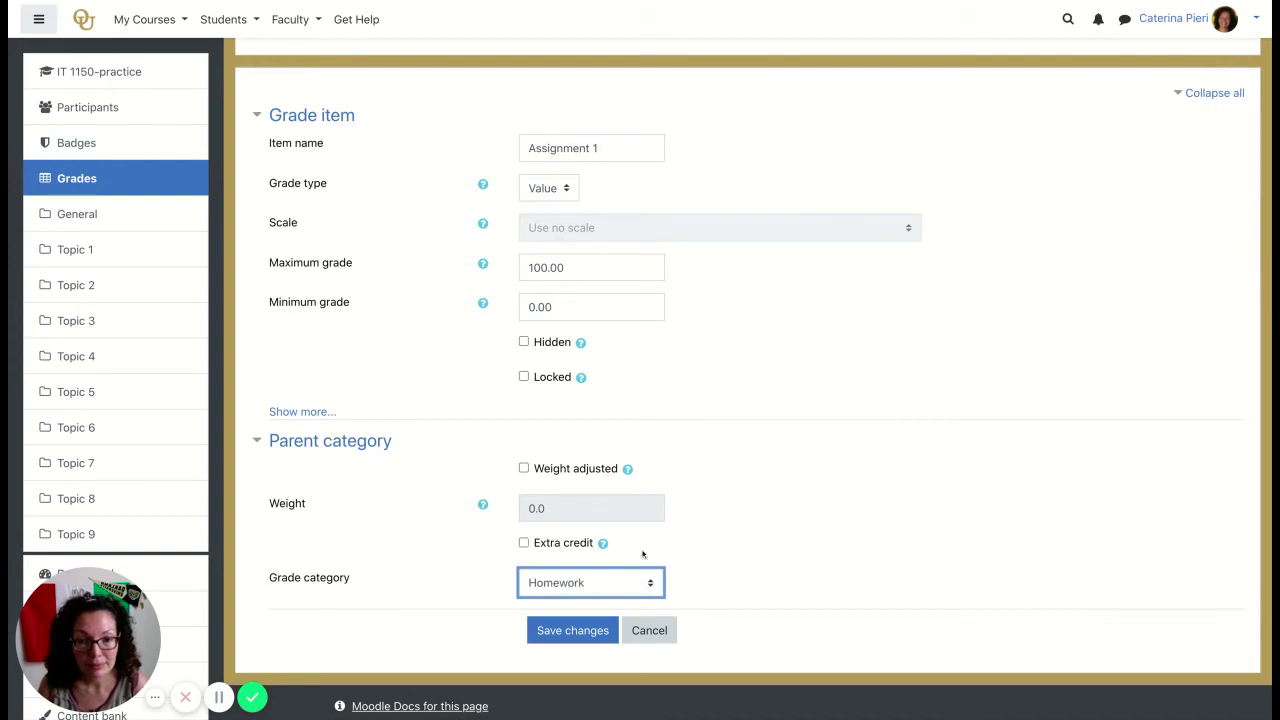
click(582, 634)
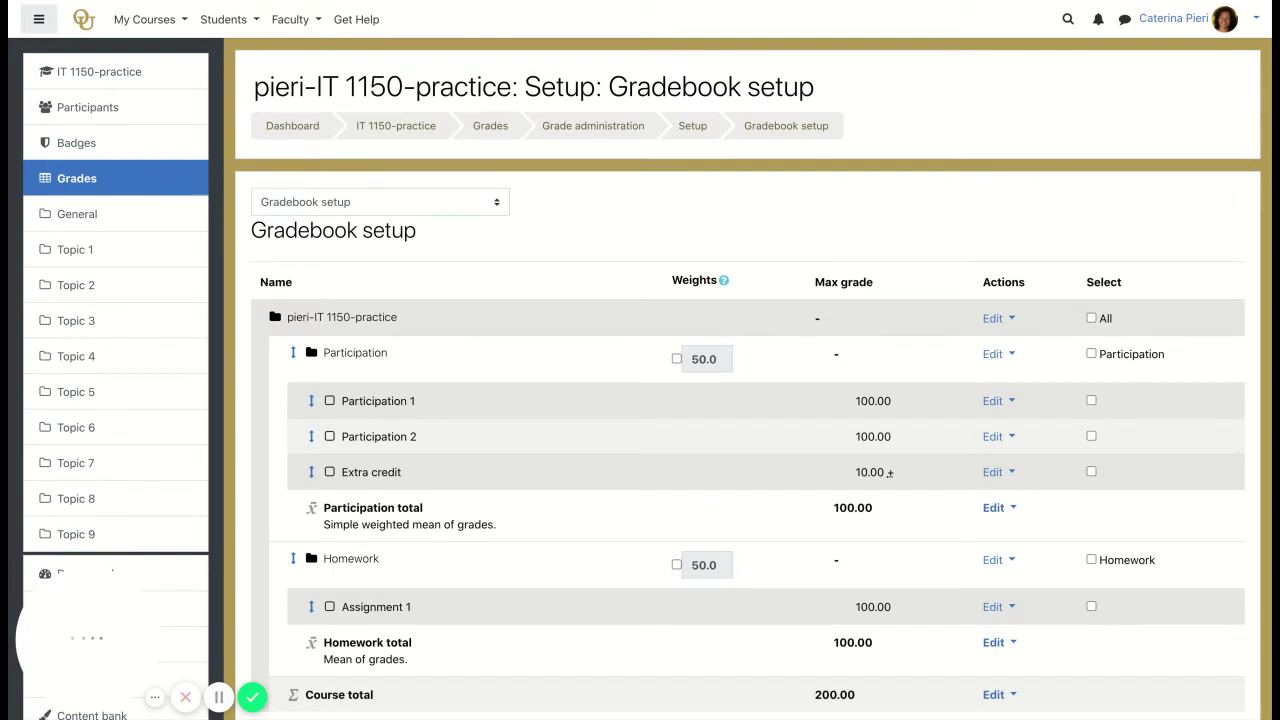
- Duplicate the Assignment 1 grade item in the Homework category
scroll(629, 631, down, 3)
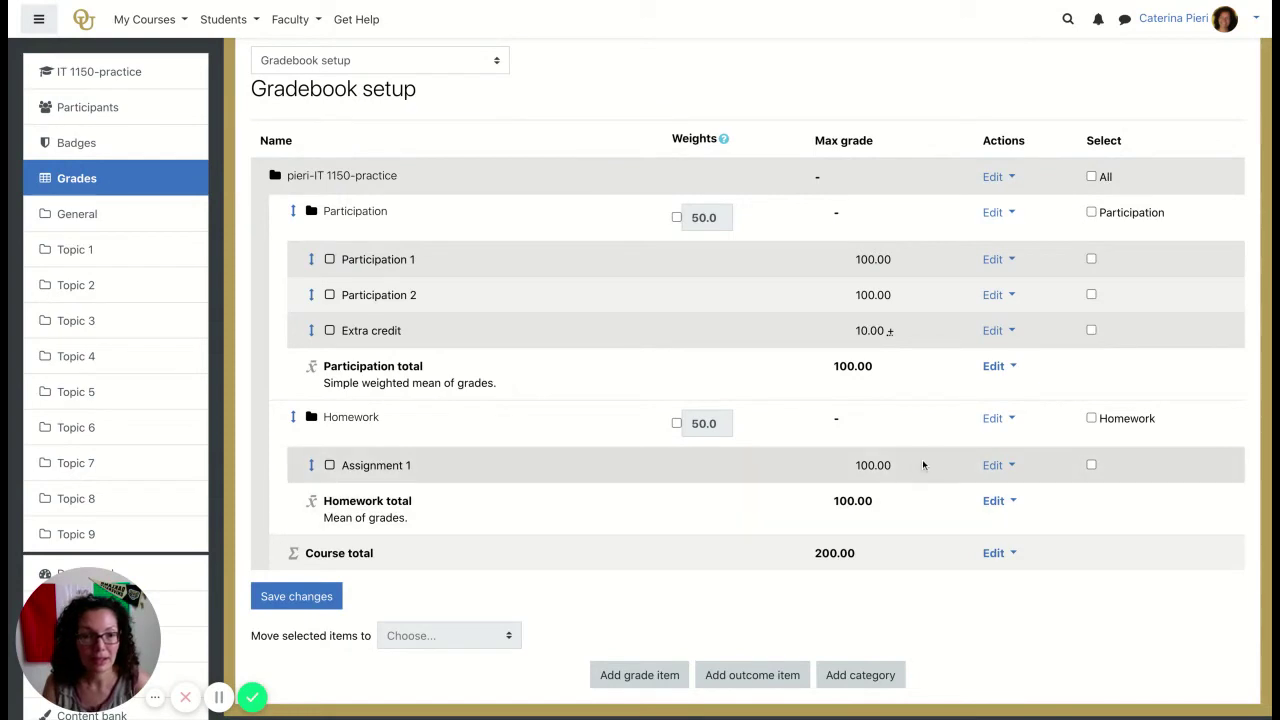
click(993, 466)
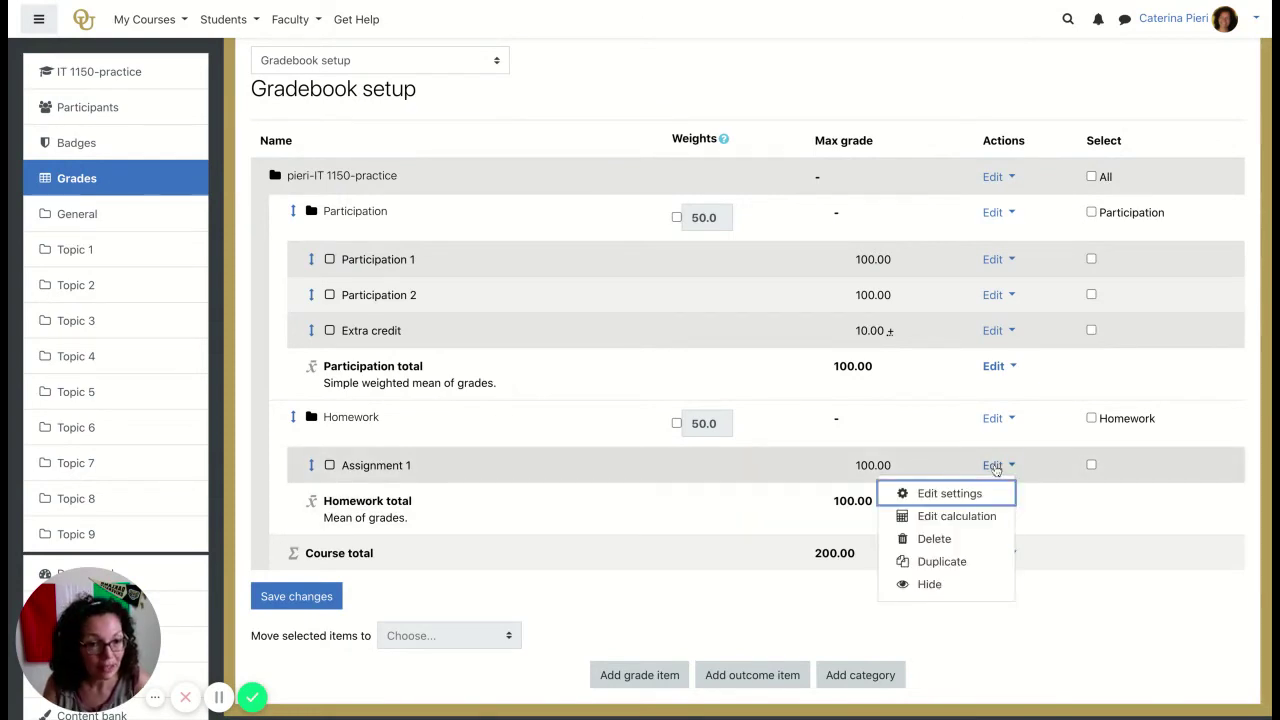
key(Escape)
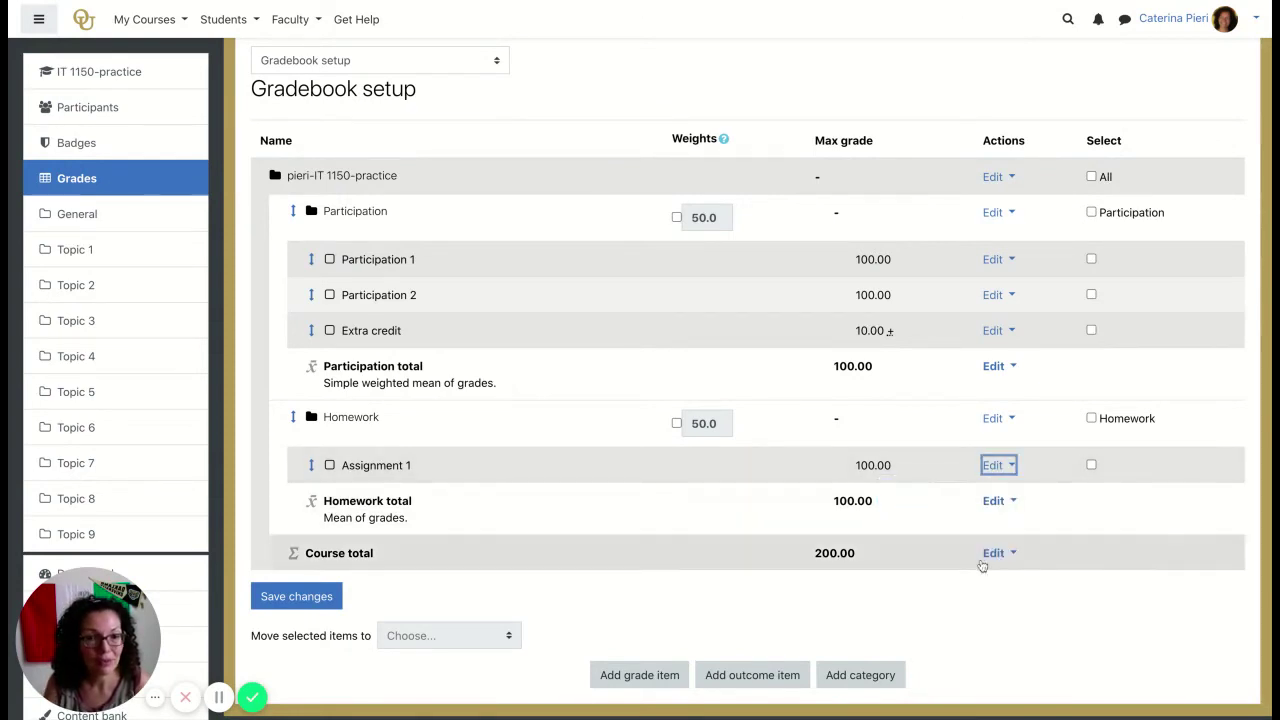
- Start a new grade category in the gradebook and name it Quizzes
scroll(920, 537, down, 2)
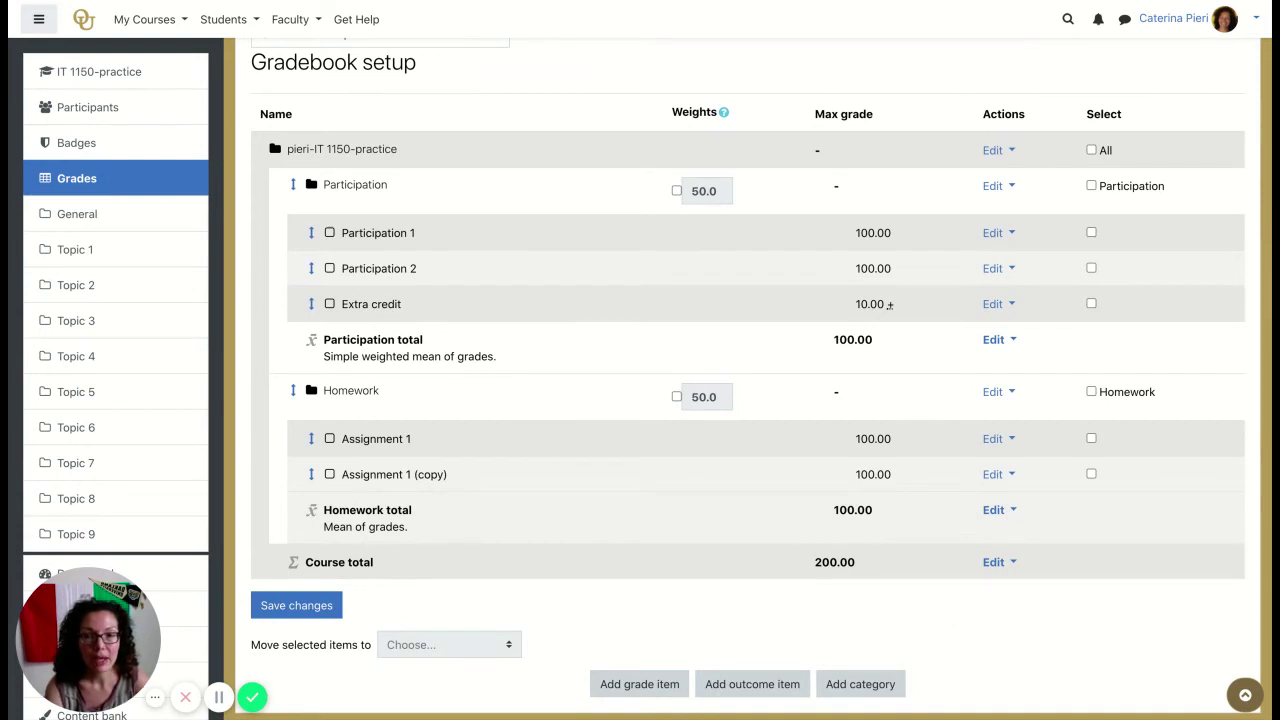
scroll(860, 600, down, 1)
click(866, 646)
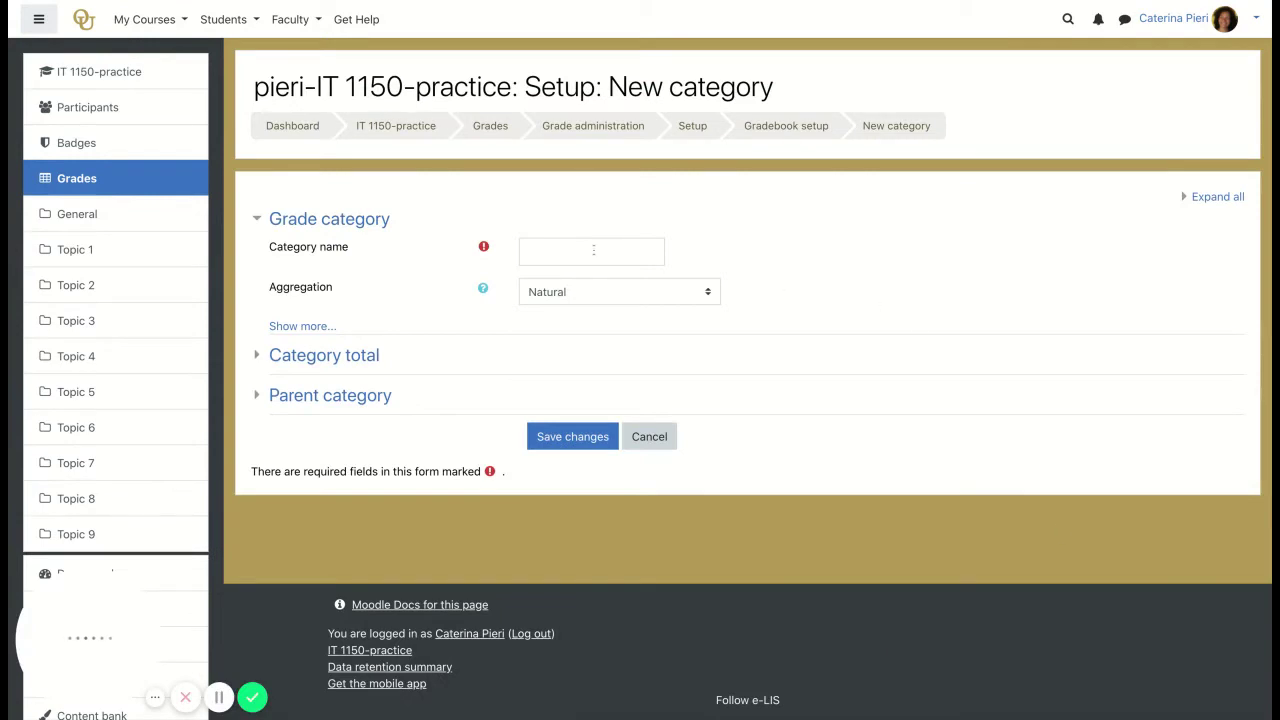
click(632, 258)
text(Q)
key(BackSpace)
text(Quizzes)
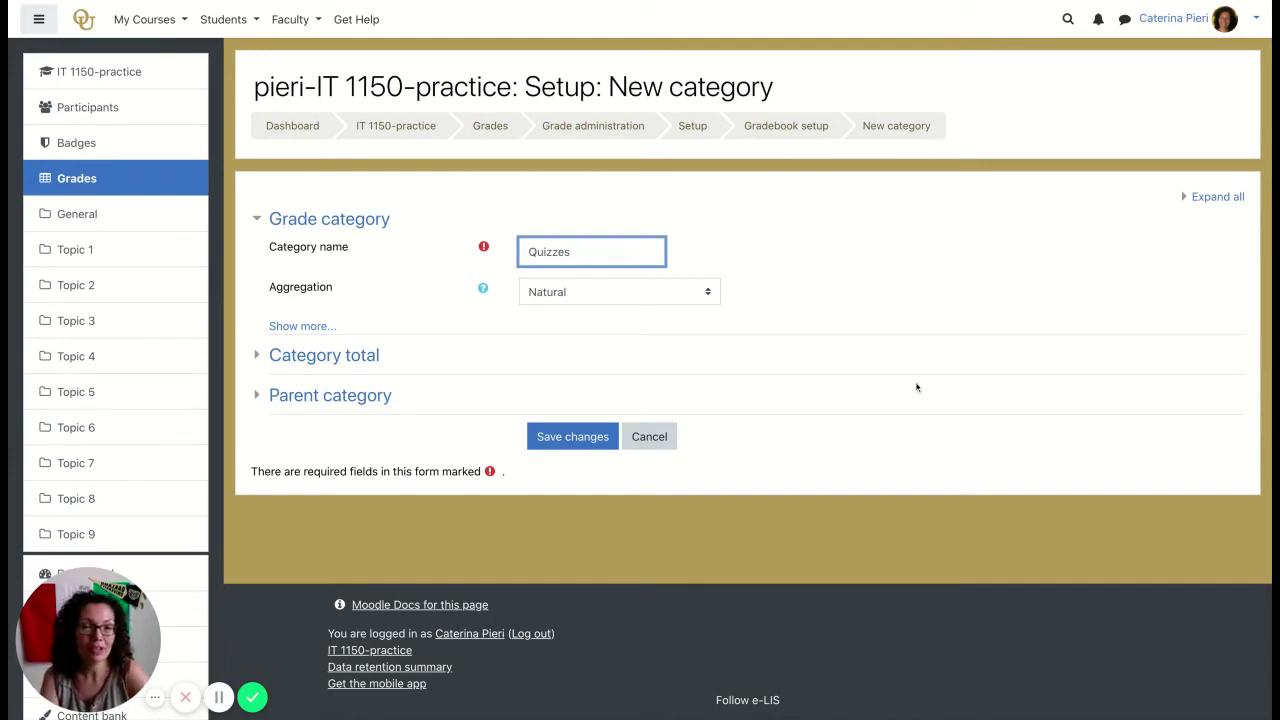
- Set the Quizzes category's aggregation to Mean of grades and save the category
click(663, 297)
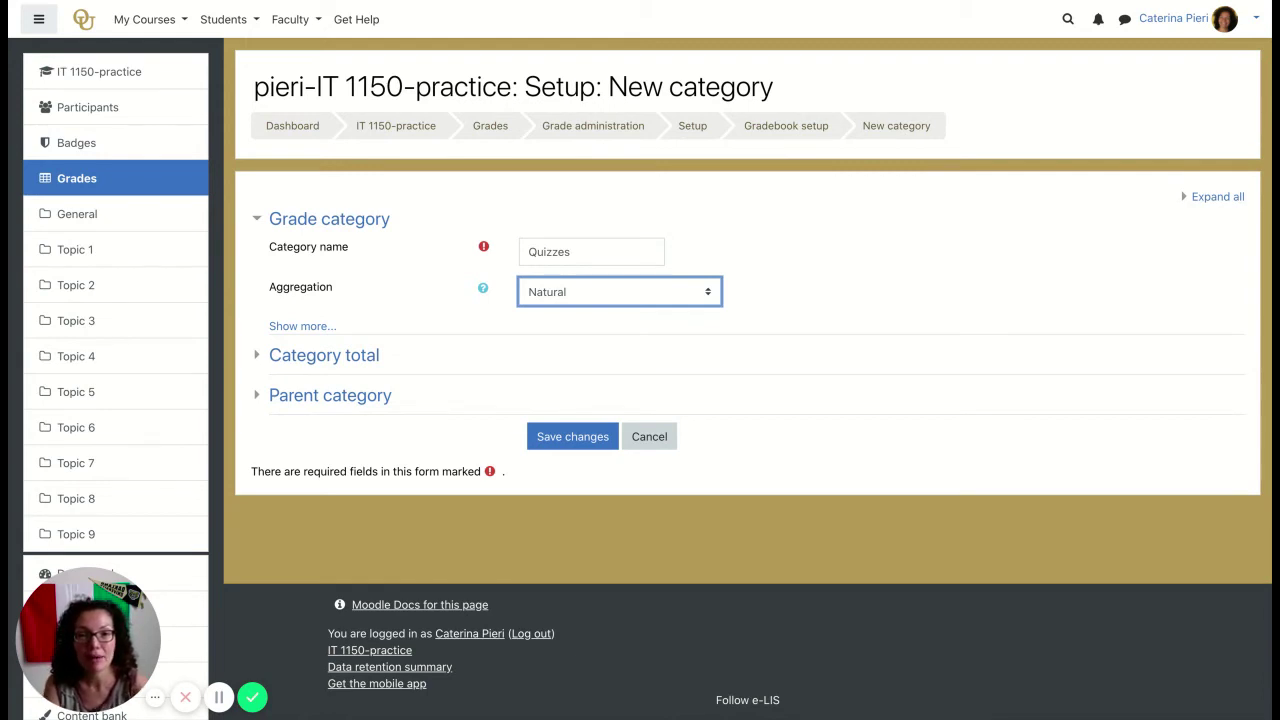
key(m)
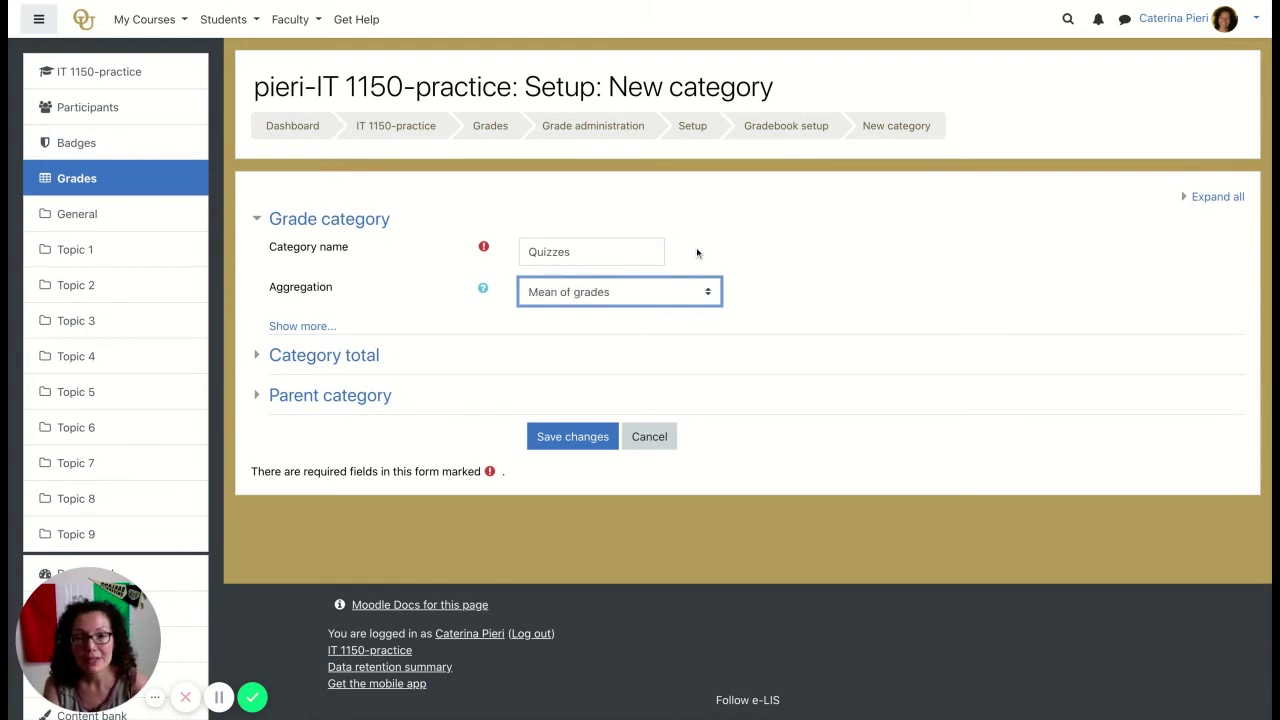
click(567, 442)
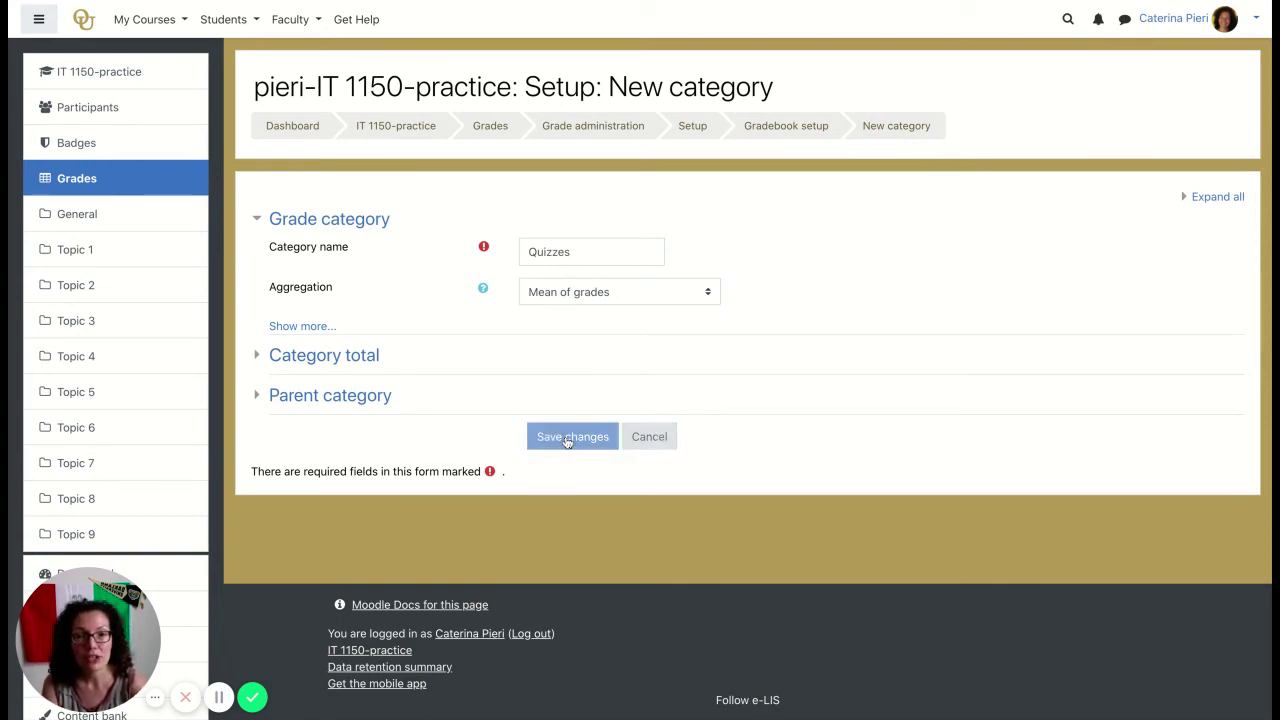
- Start a new grade item in the gradebook and name it Quiz 1
scroll(570, 528, down, 4)
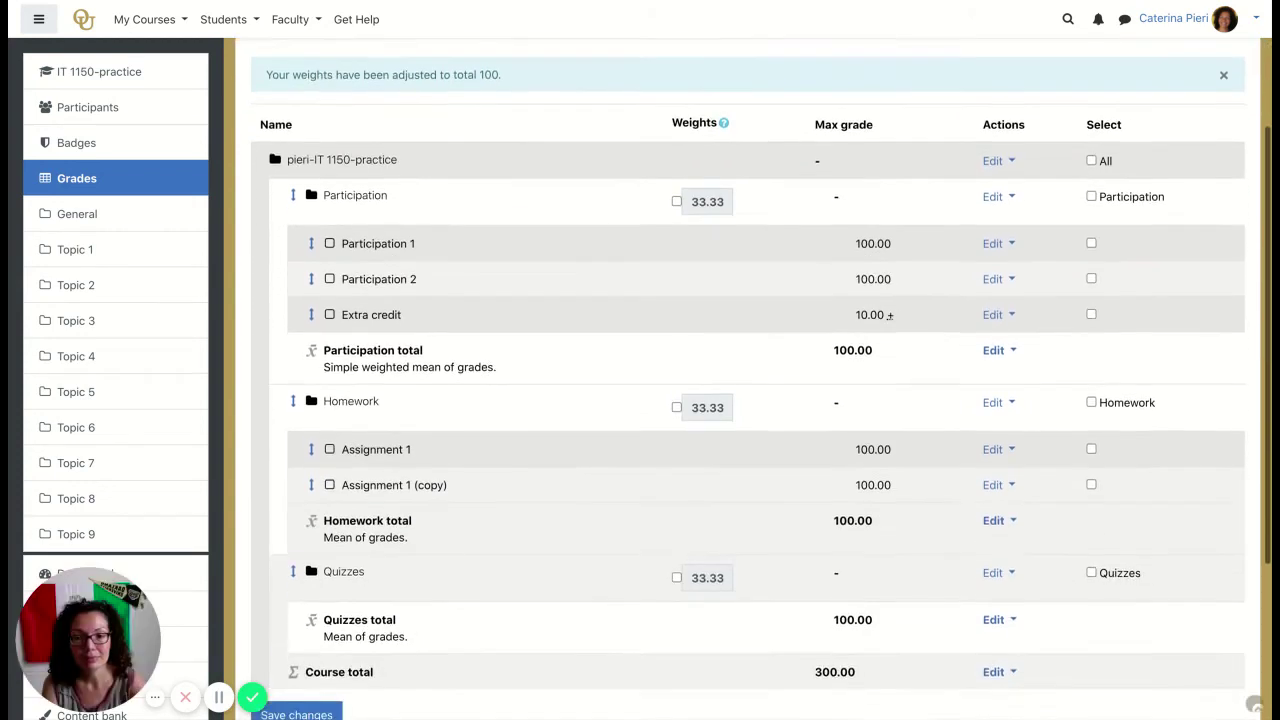
scroll(570, 528, up, 1)
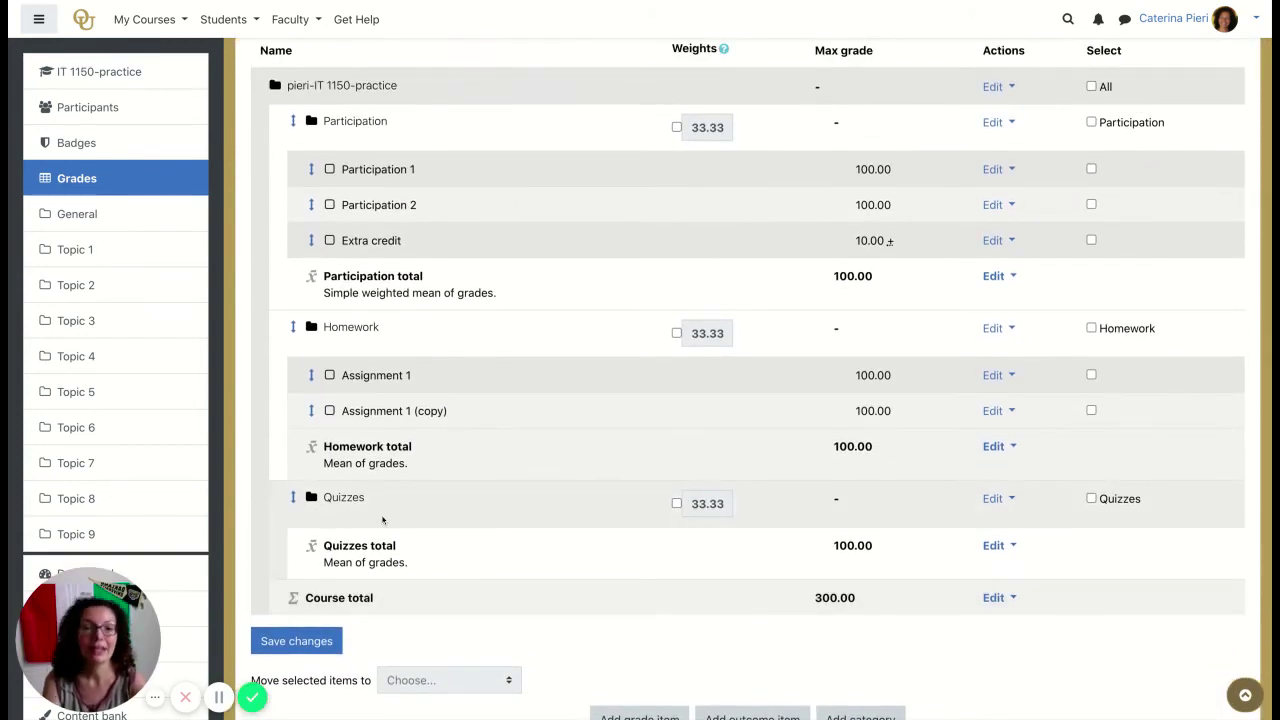
scroll(594, 575, down, 1)
click(640, 643)
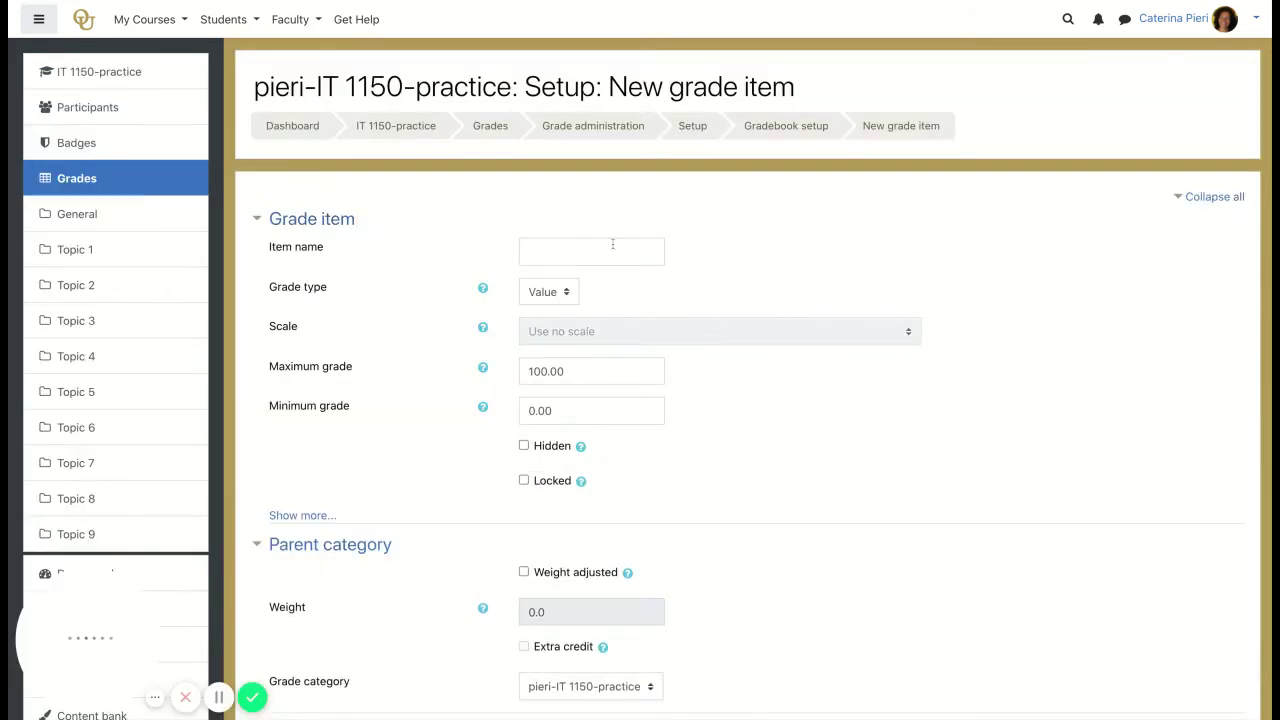
click(613, 246)
text(Quiz 1)
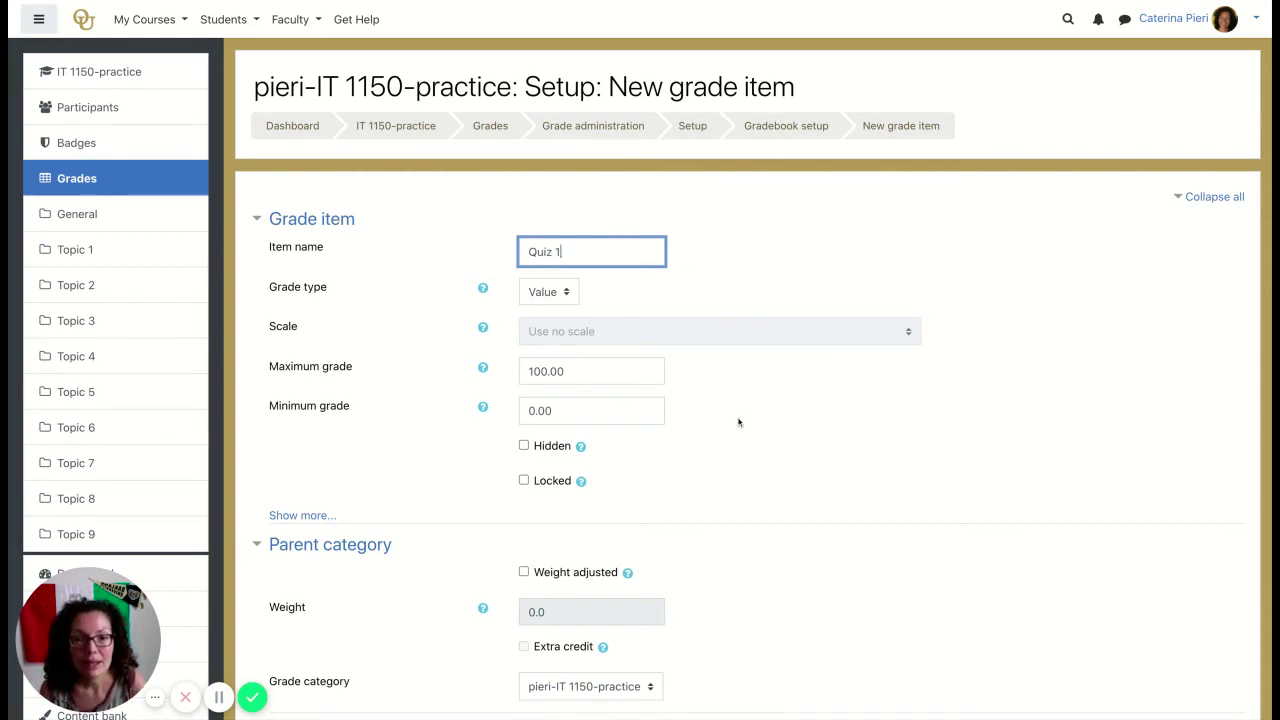
- Assign the Quiz 1 grade item to the Quizzes category and save it
scroll(824, 448, down, 2)
scroll(824, 448, down, 1)
click(636, 559)
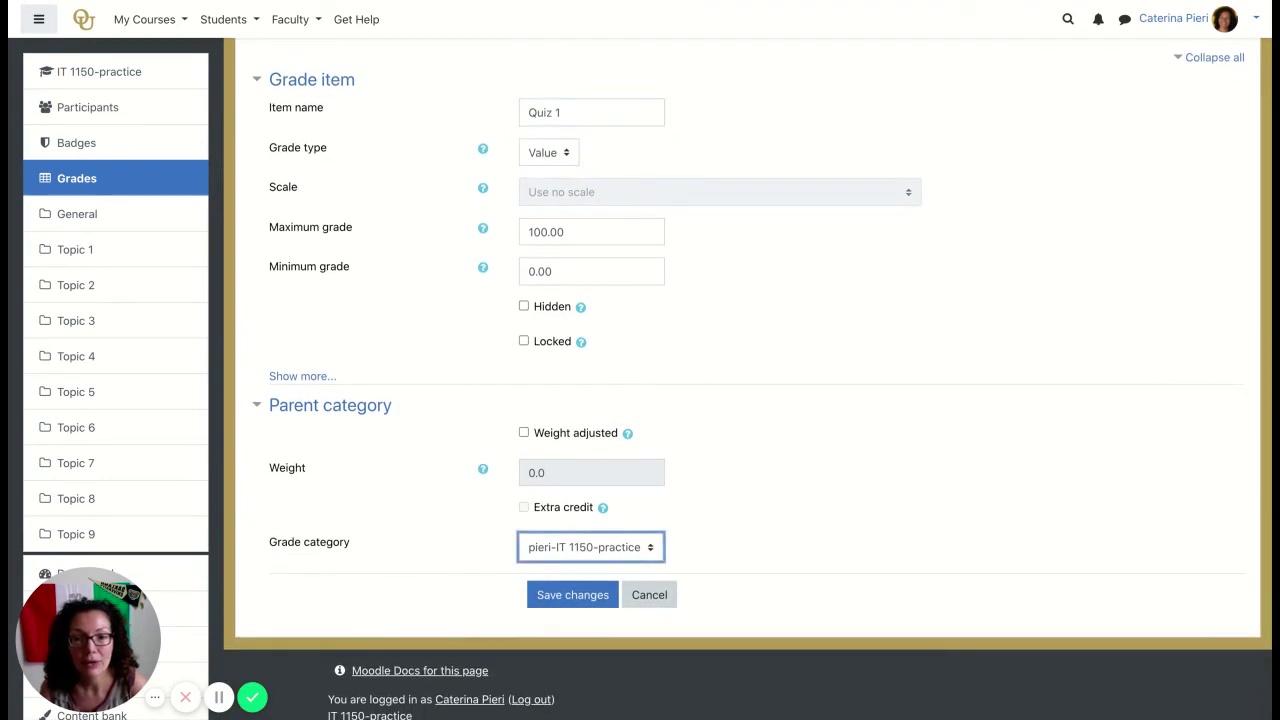
click(650, 510)
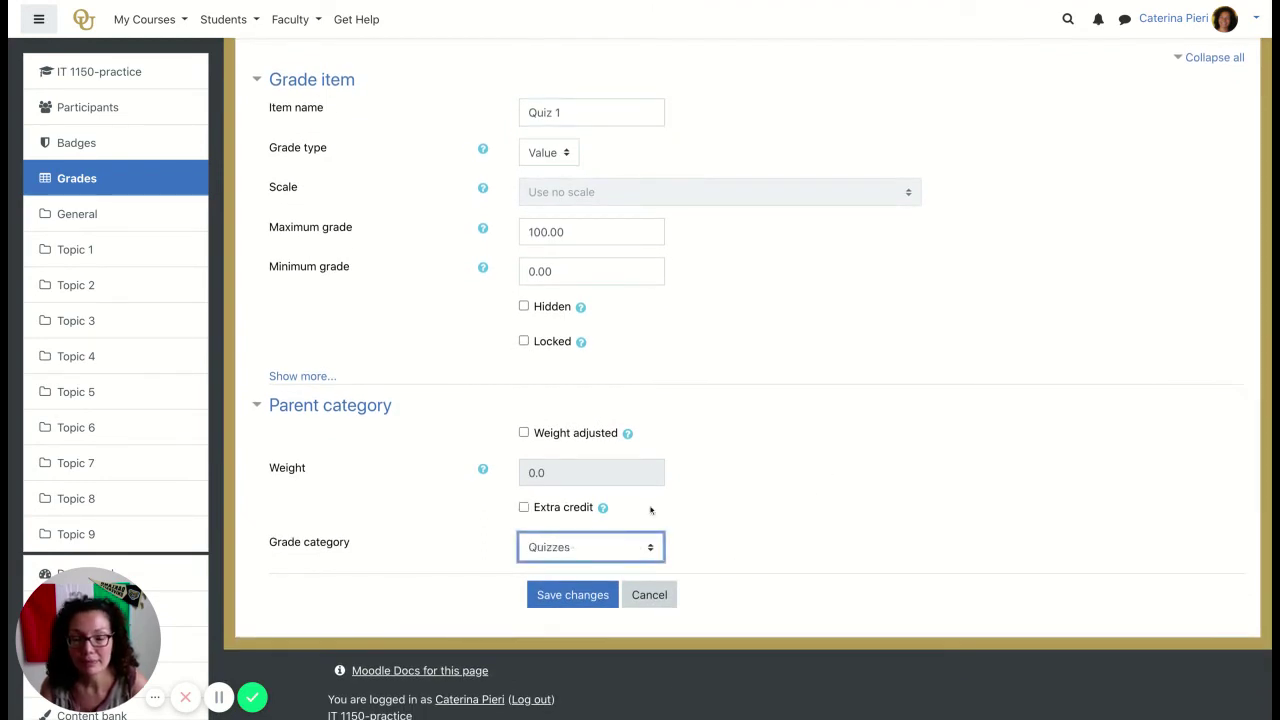
click(580, 595)
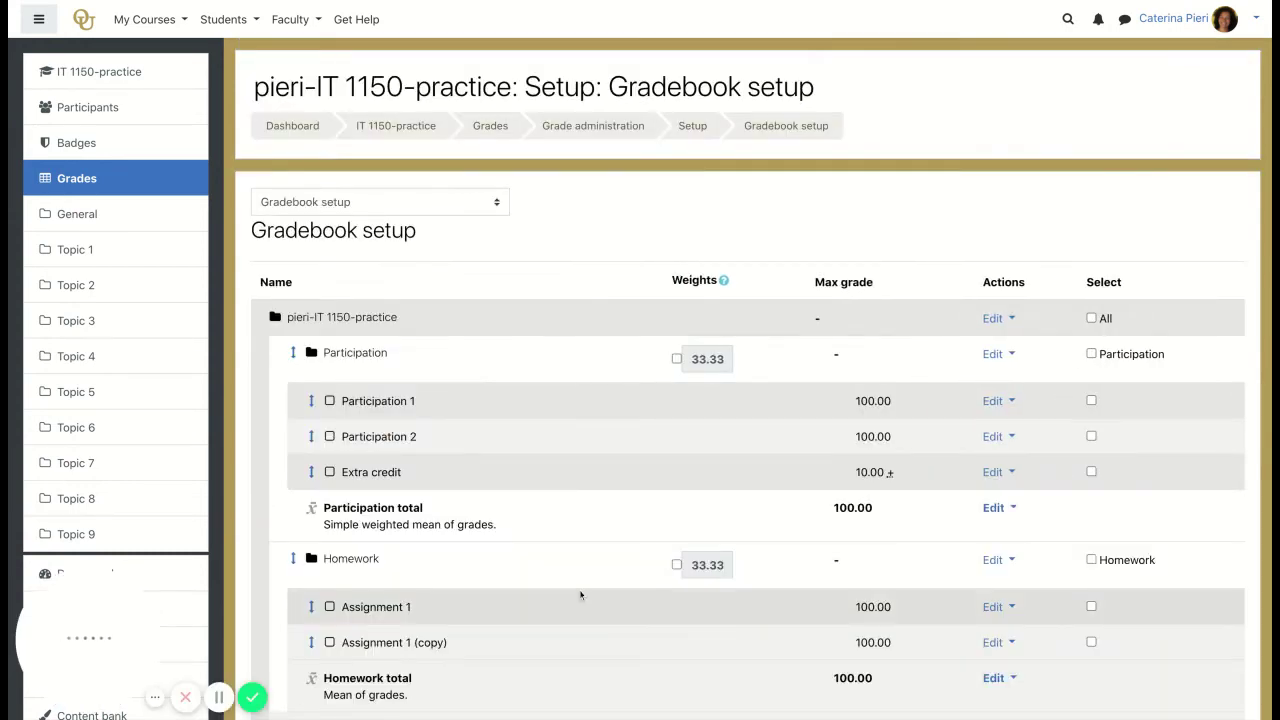
- Duplicate the Quiz 1 grade item in the Quizzes category, and duplicate the resulting copy as well
scroll(582, 597, down, 5)
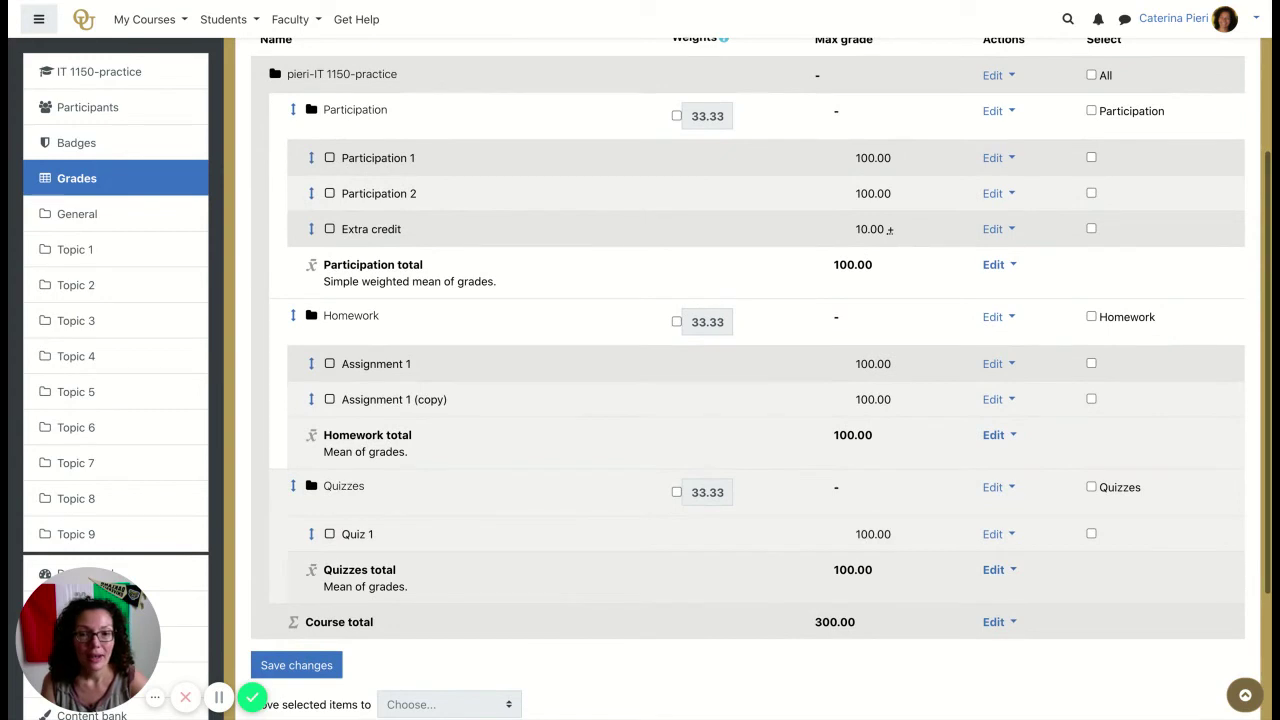
click(995, 535)
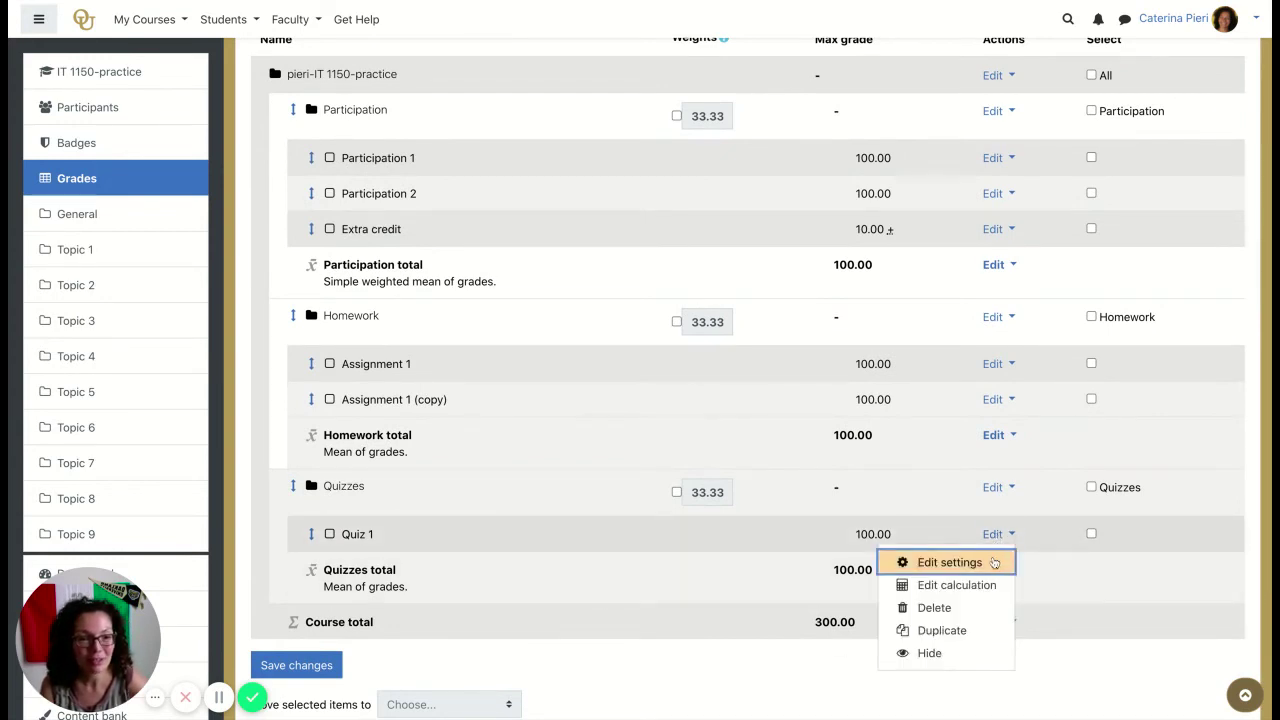
click(988, 630)
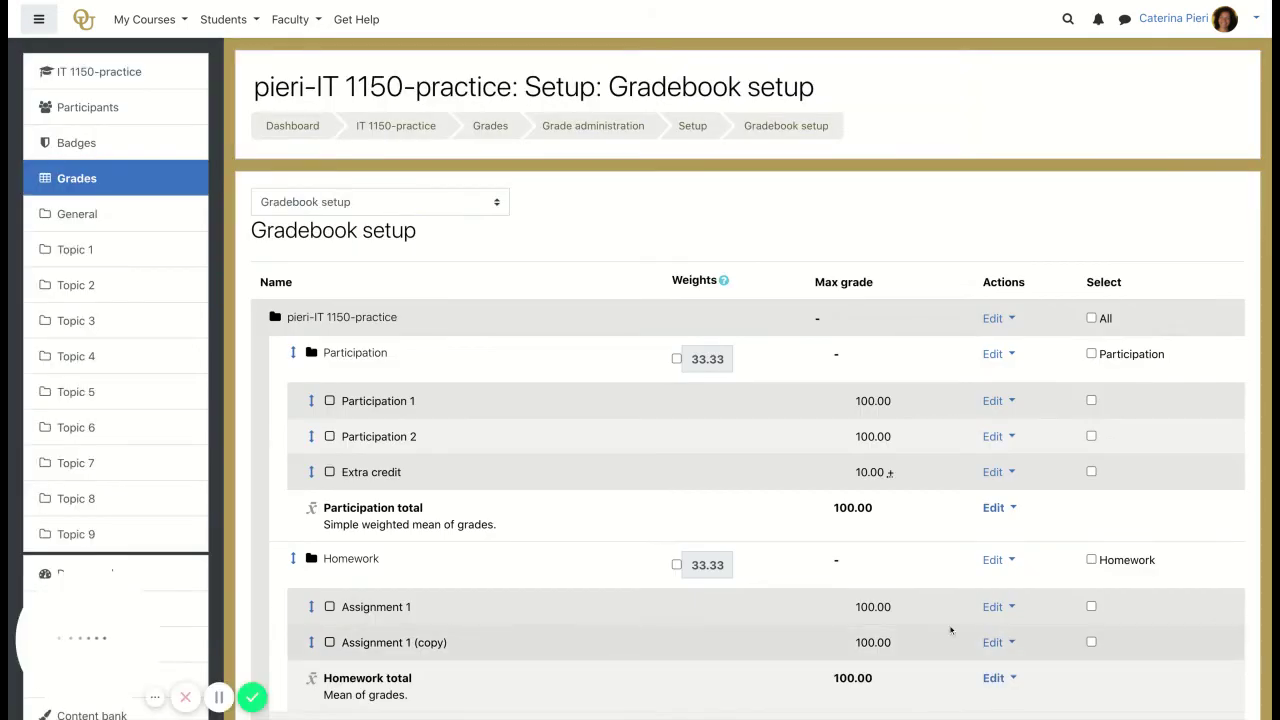
scroll(951, 630, down, 2)
scroll(951, 630, down, 3)
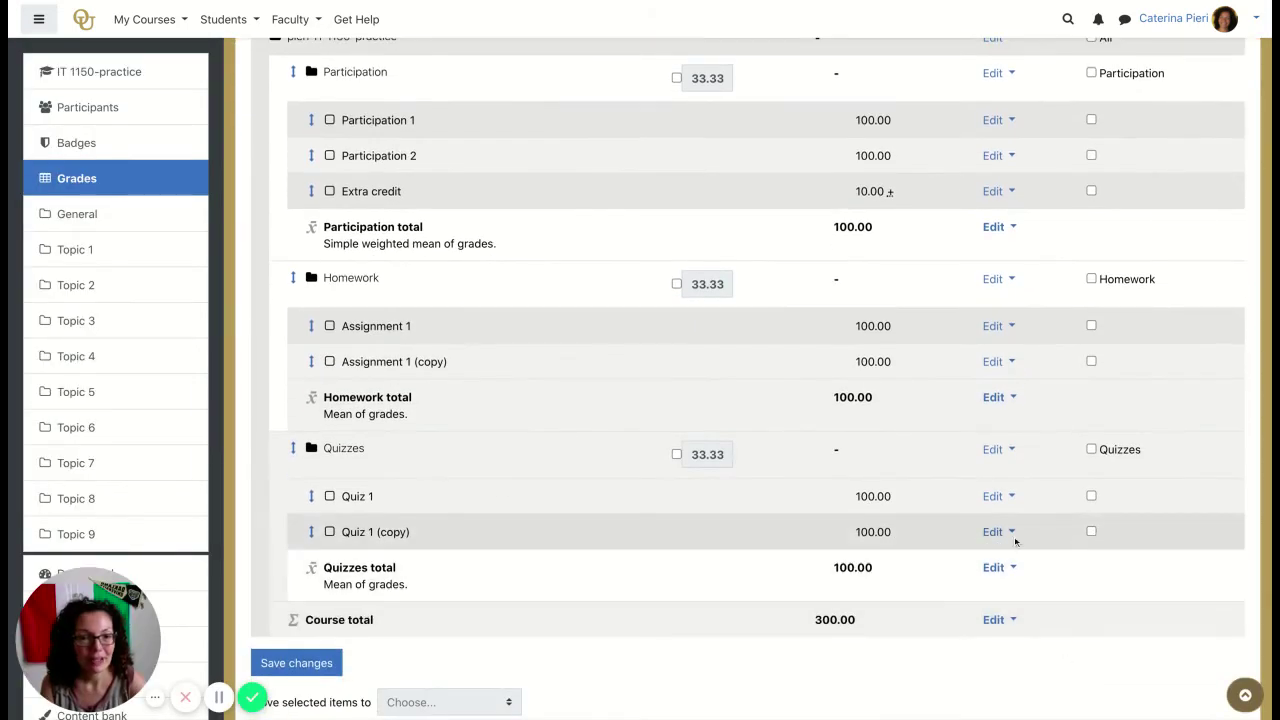
click(996, 533)
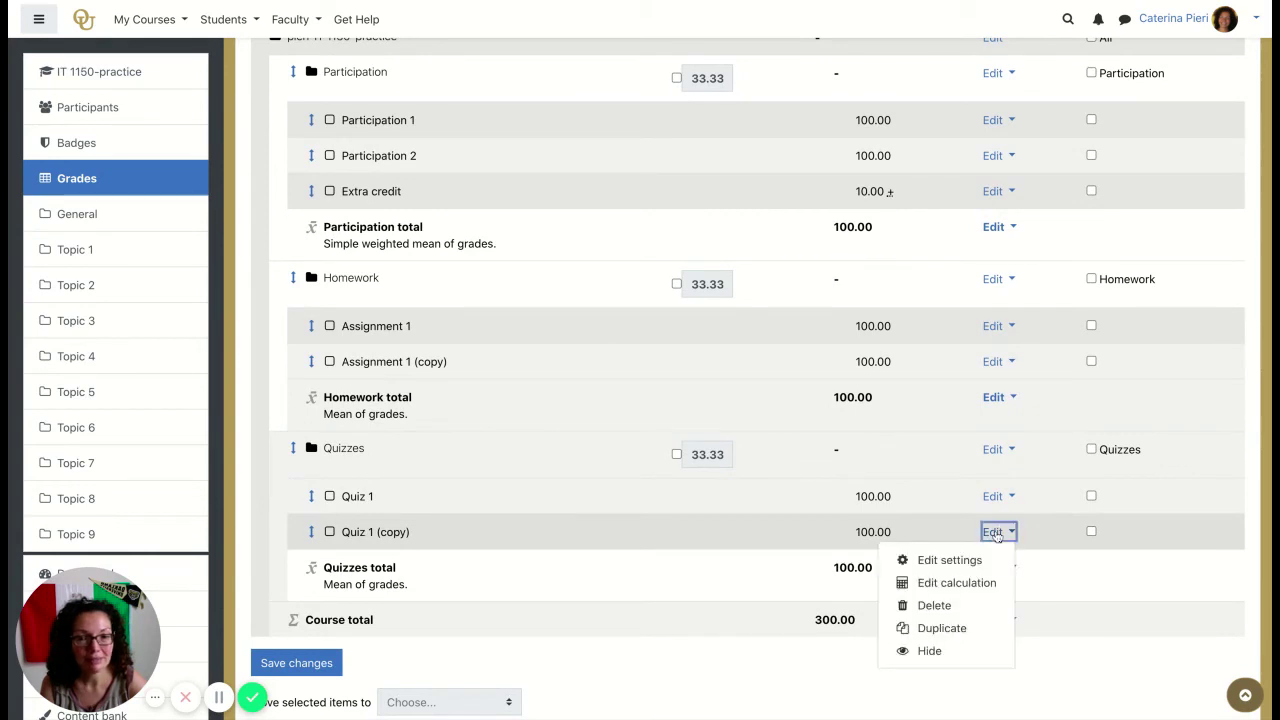
click(982, 628)
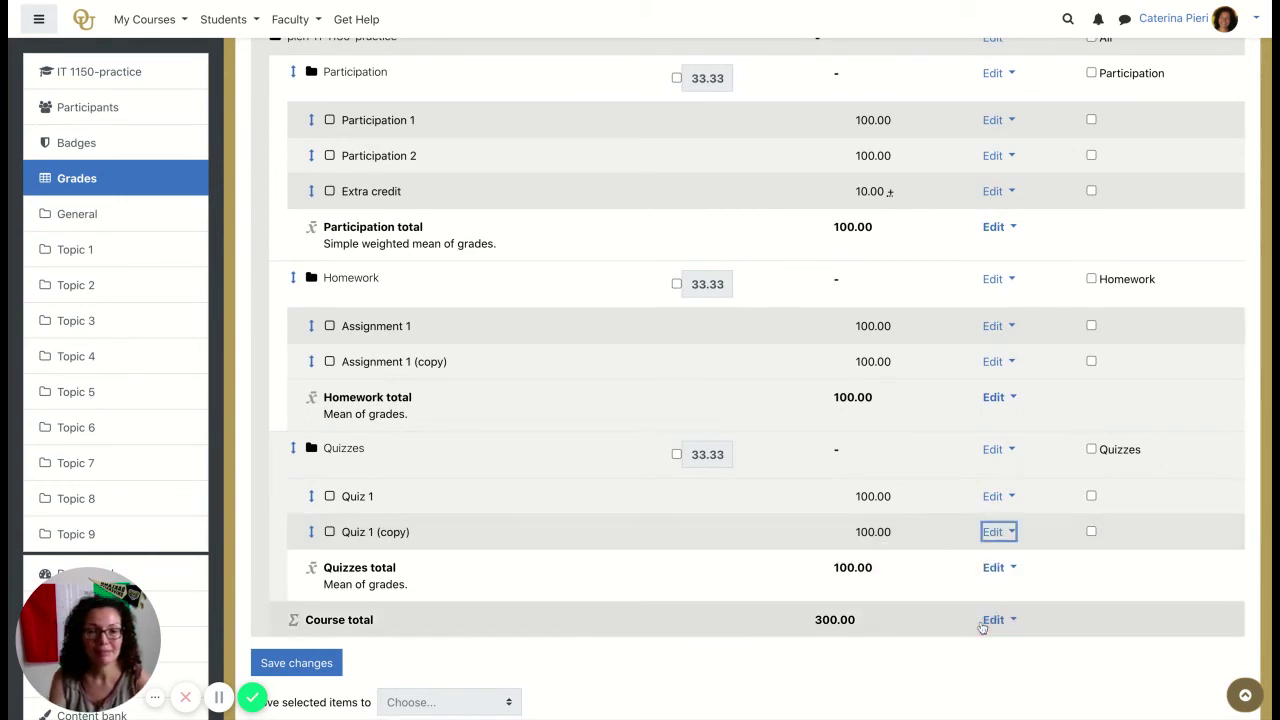
- Rename the first copy of Quiz 1 in the Quizzes category as Quiz 2 and save it
scroll(1089, 561, down, 6)
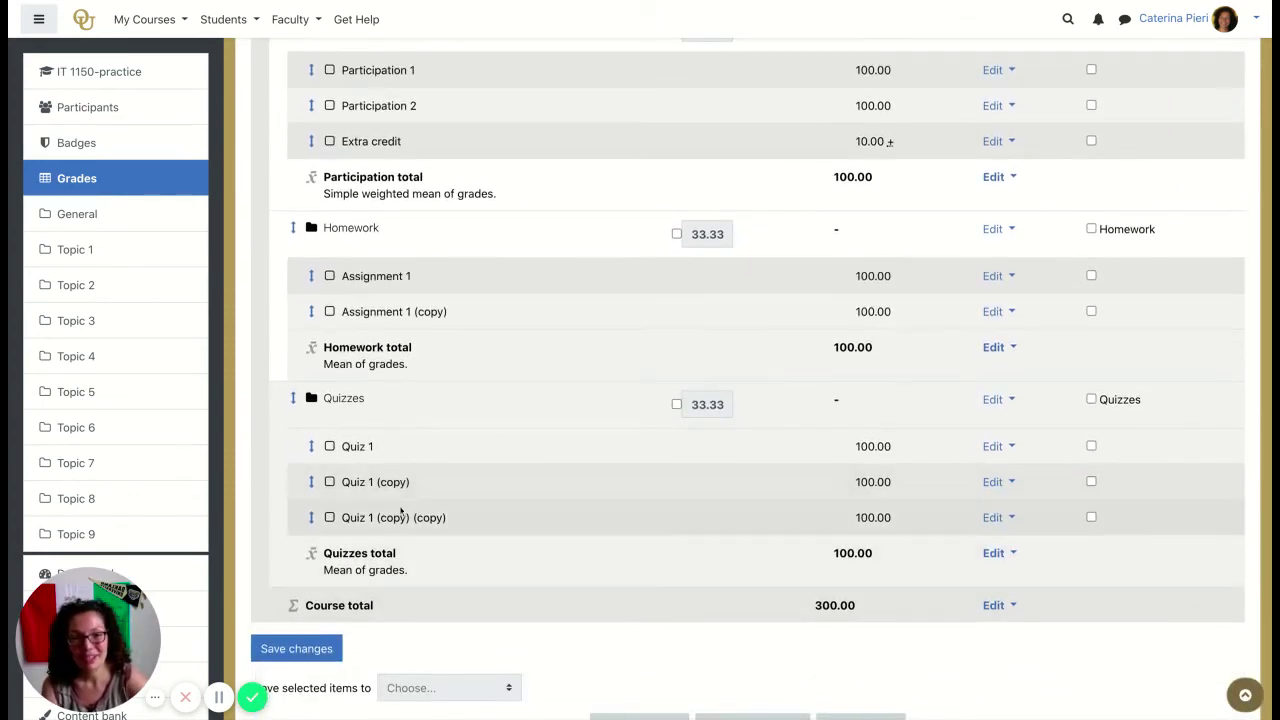
click(997, 482)
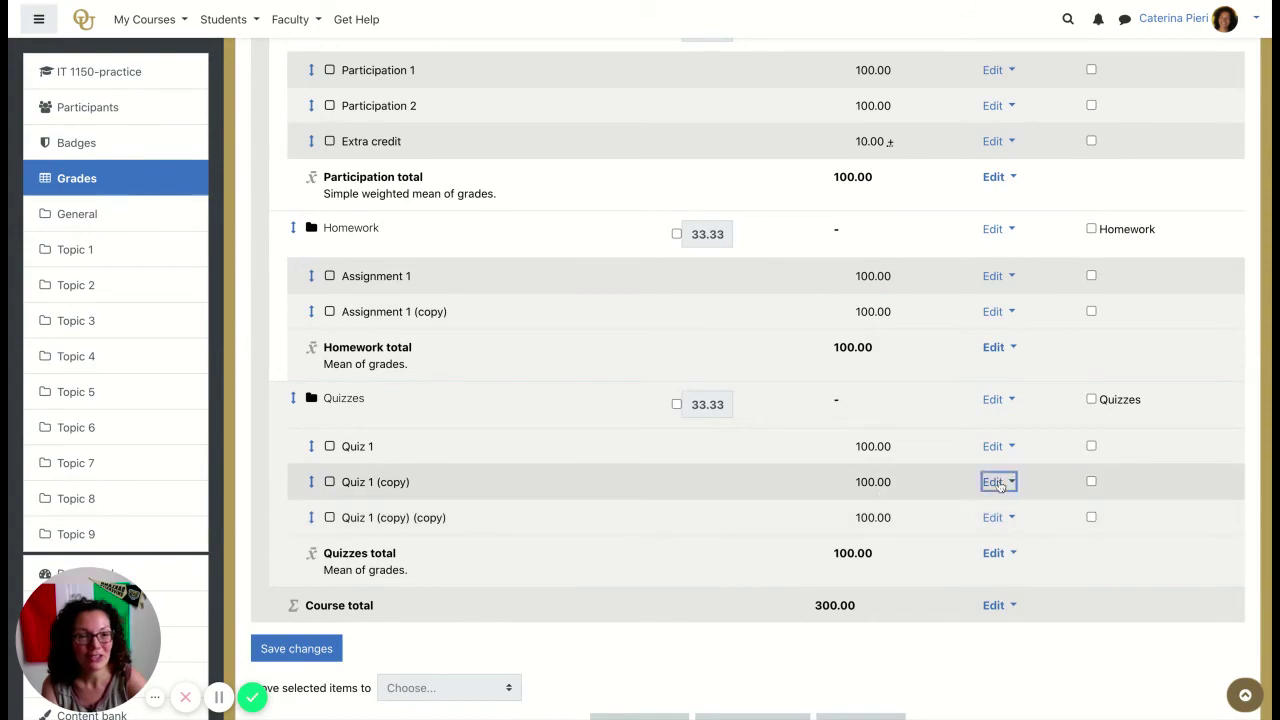
click(955, 511)
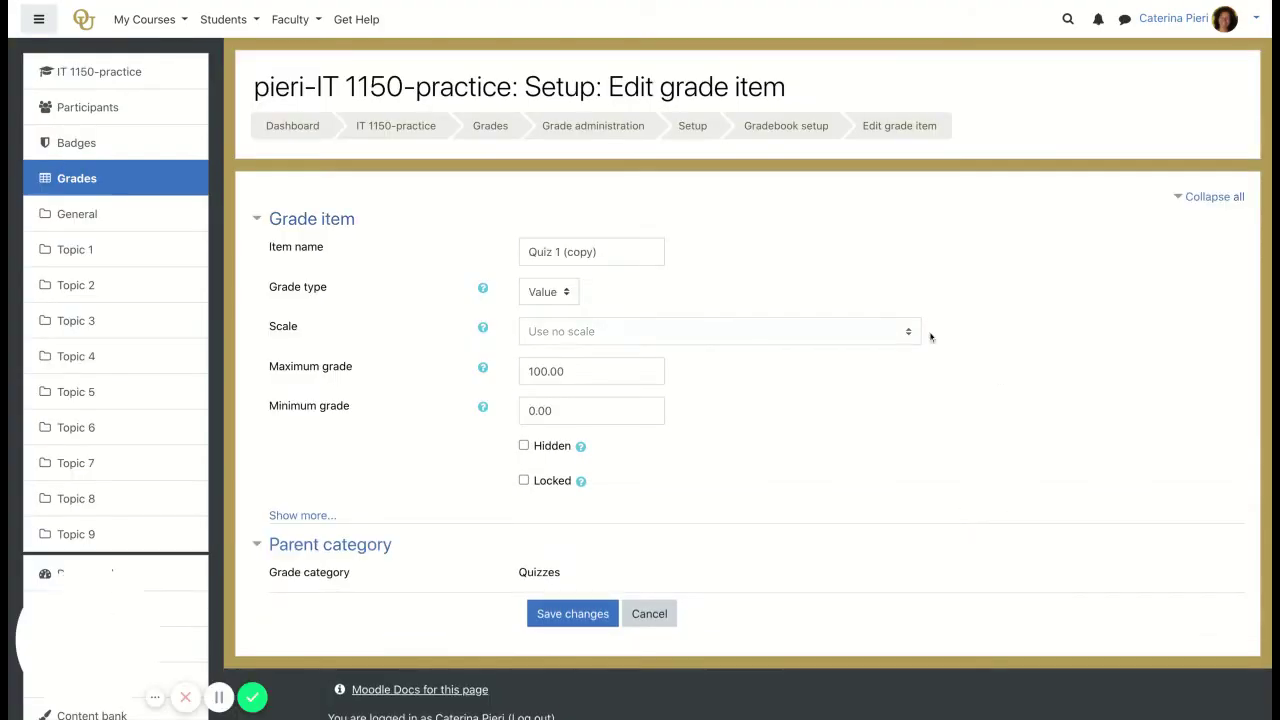
click(612, 251)
key(BackSpace)
key(BackSpace)
key(BackSpace)
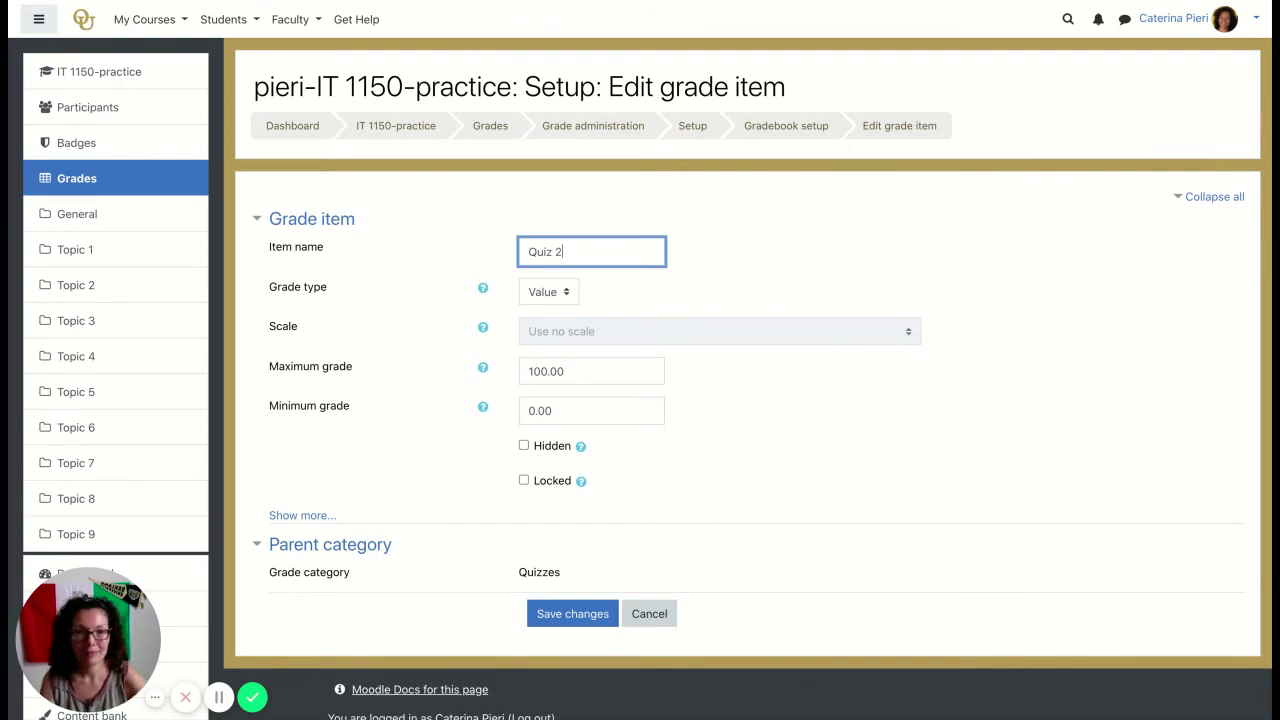
click(556, 620)
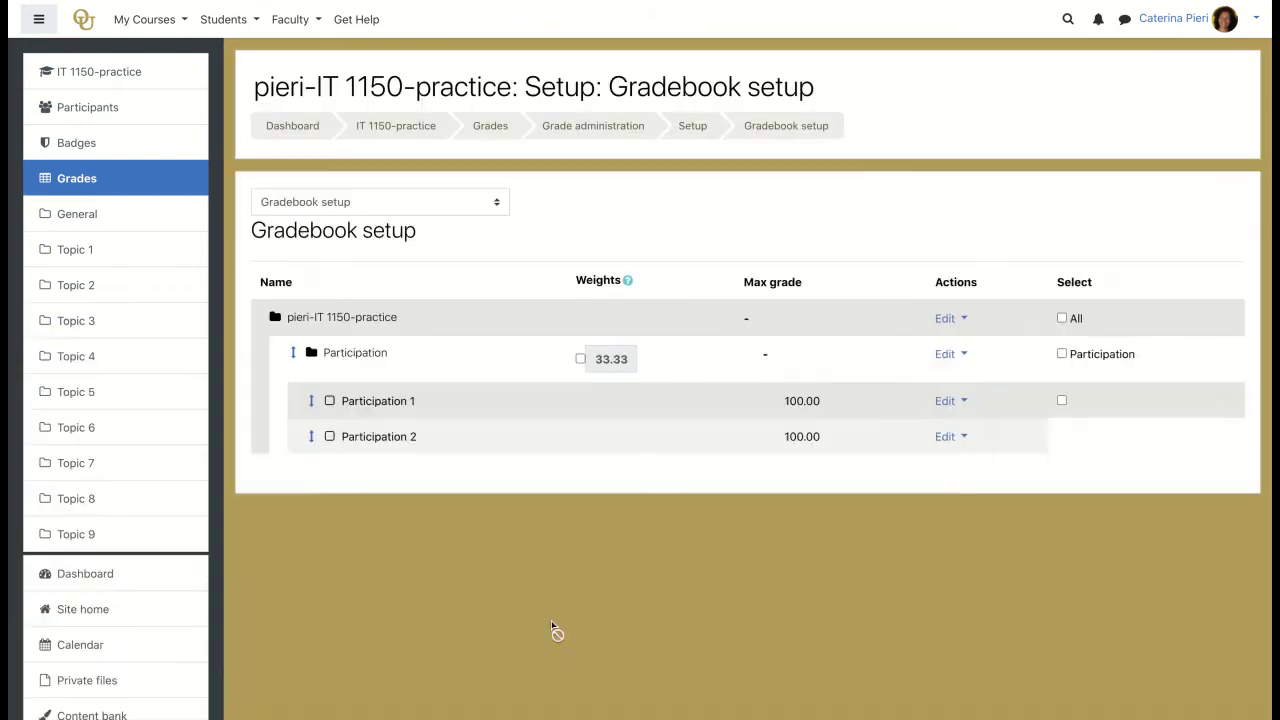
- Rename the remaining copy of Quiz 1 in the Quizzes category as Quiz 3 and save it
scroll(608, 603, down, 5)
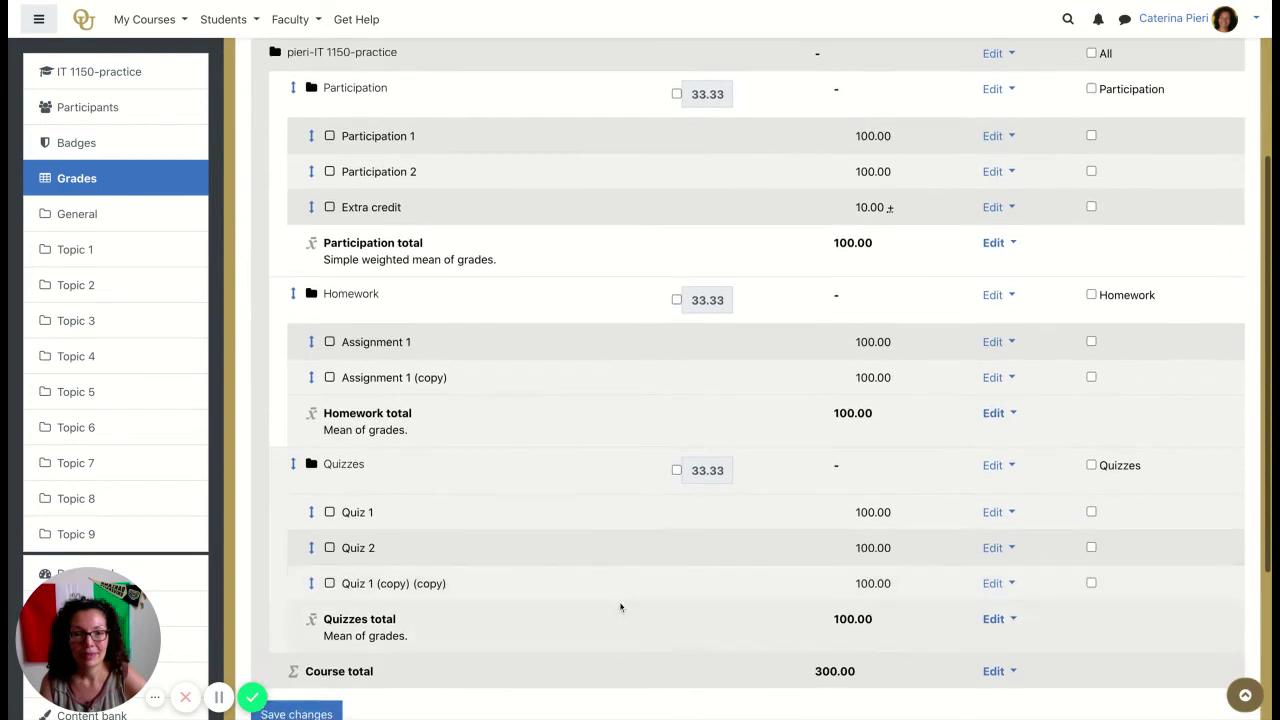
click(988, 585)
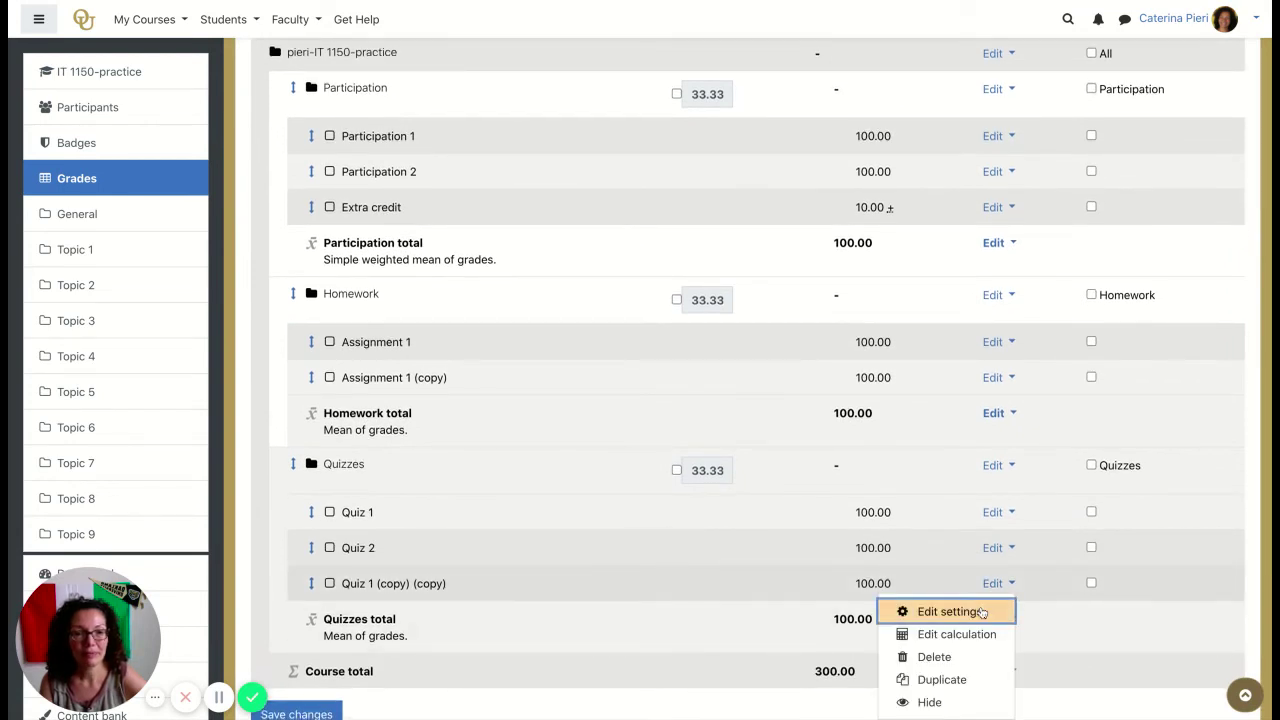
click(982, 612)
click(643, 250)
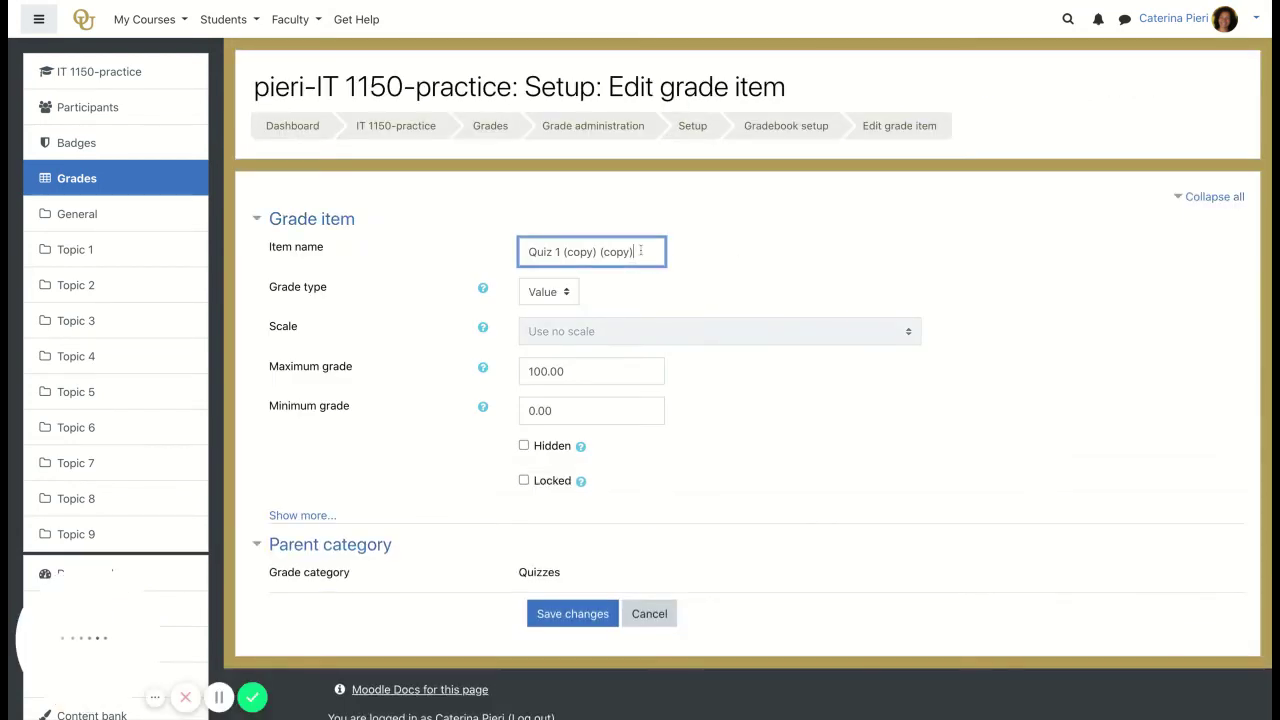
key(BackSpace)
key(BackSpace)
key(BackSpace)
key(BackSpace)
key(BackSpace)
key(BackSpace)
key(BackSpace)
key(BackSpace)
key(BackSpace)
key(BackSpace)
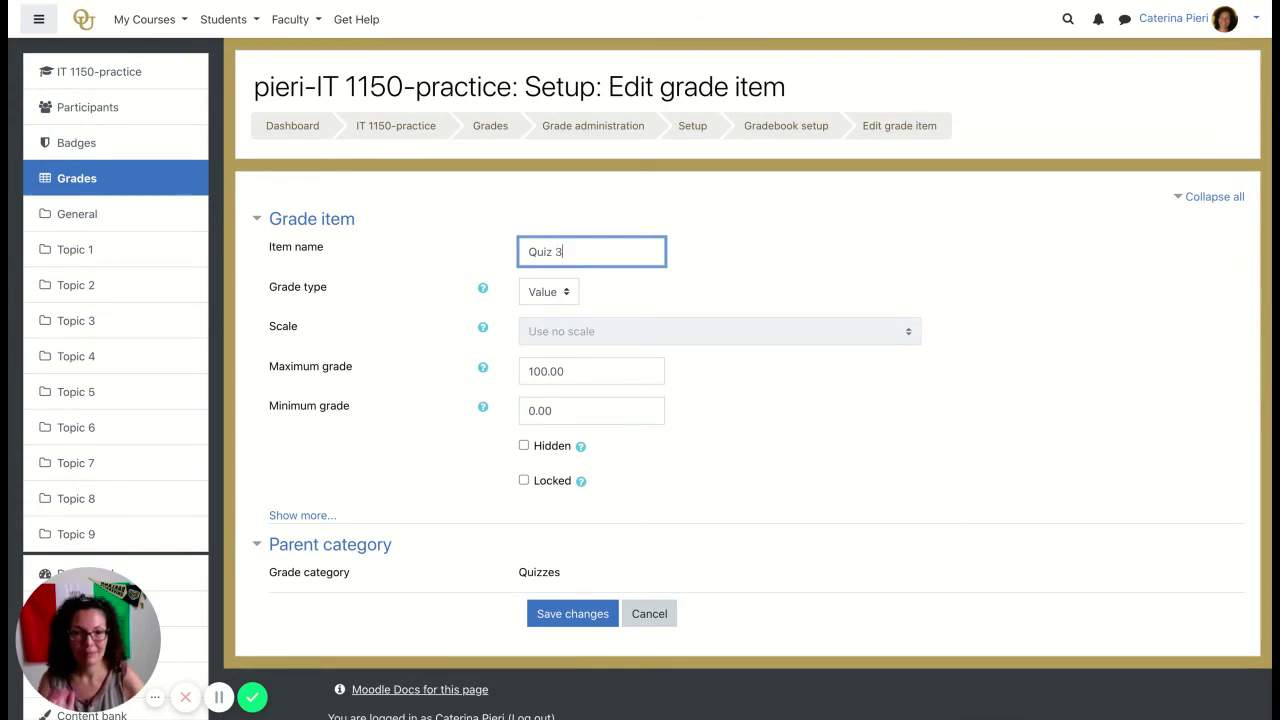
text(3)
click(586, 615)
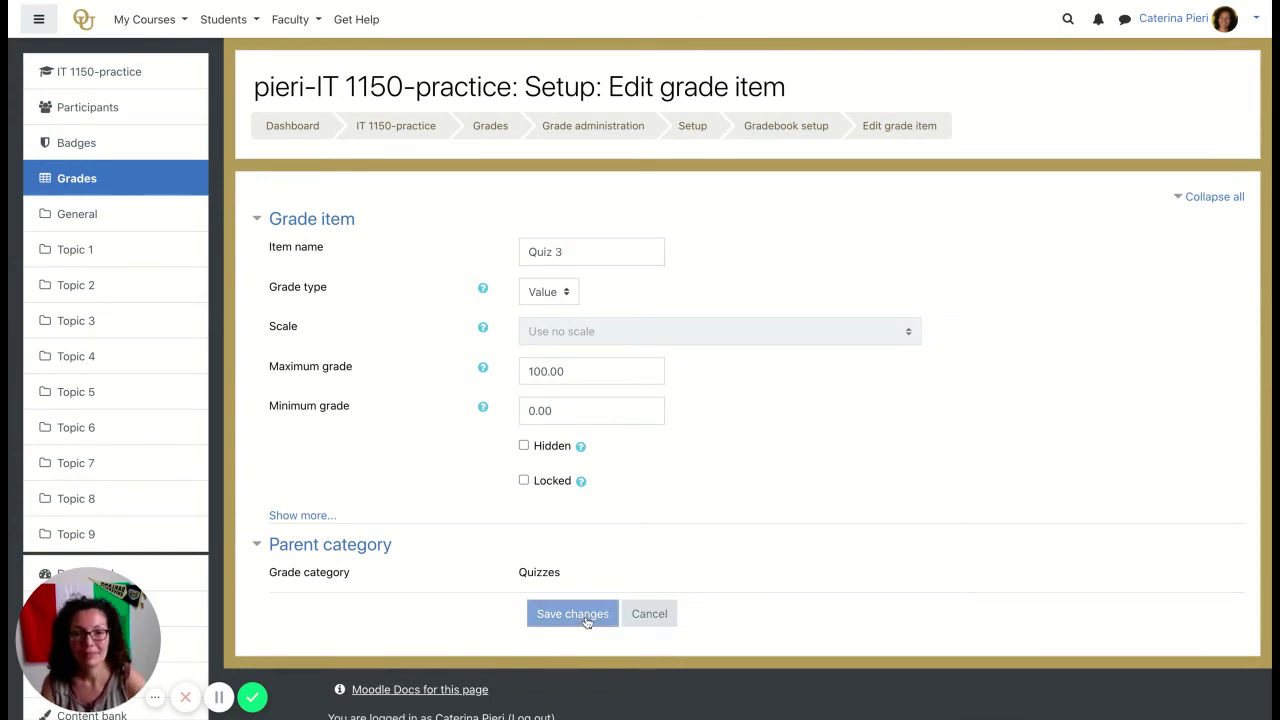
- Add a grade category named Final with the aggregation Weighted mean of grades and save it
scroll(587, 623, down, 5)
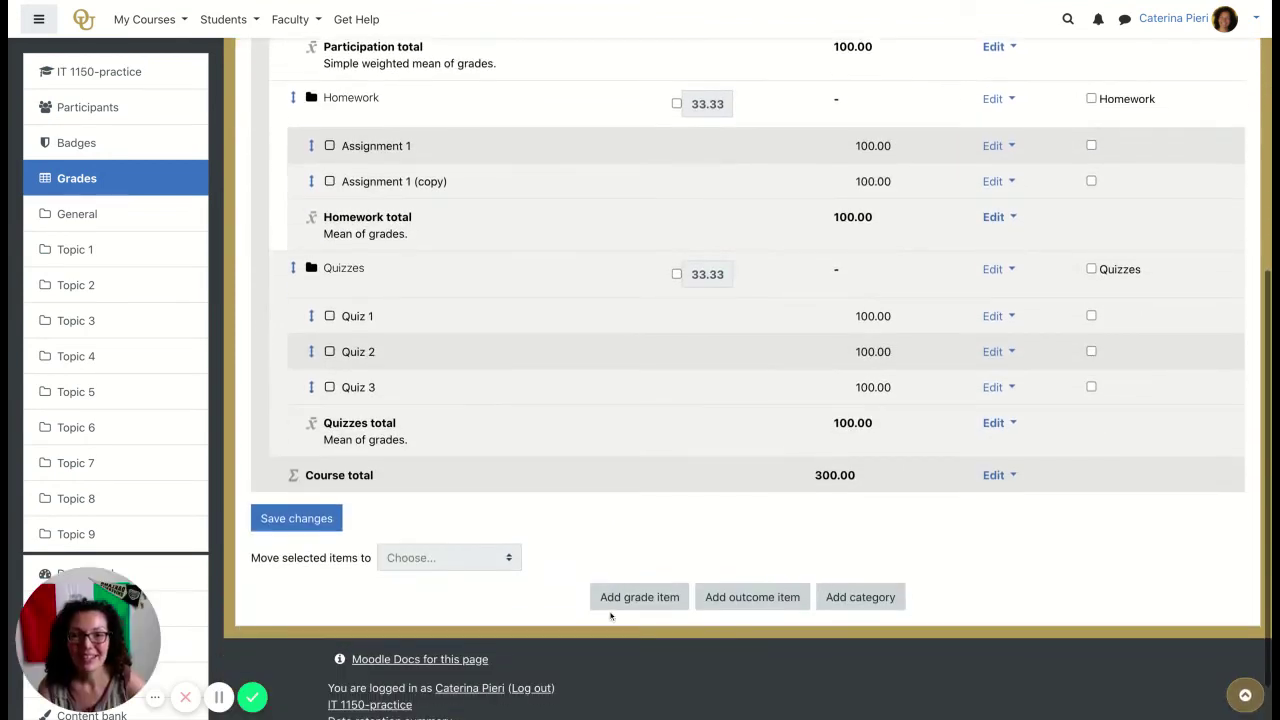
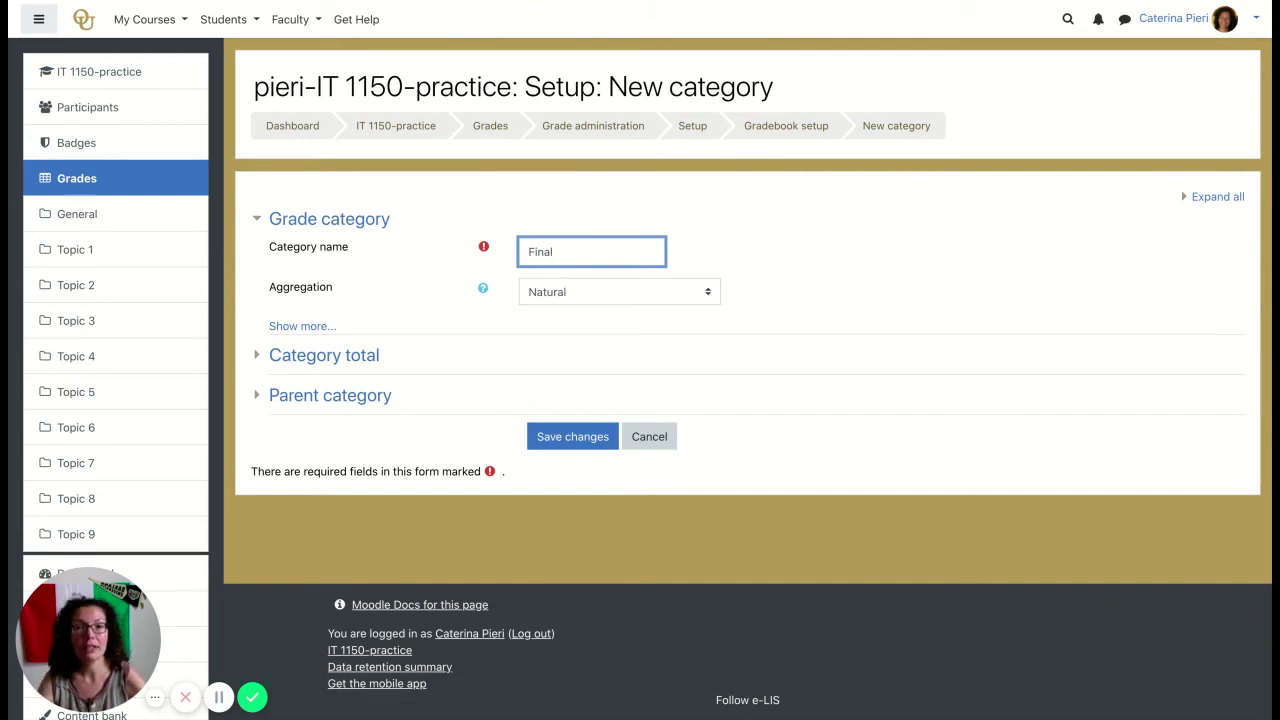
click(708, 300)
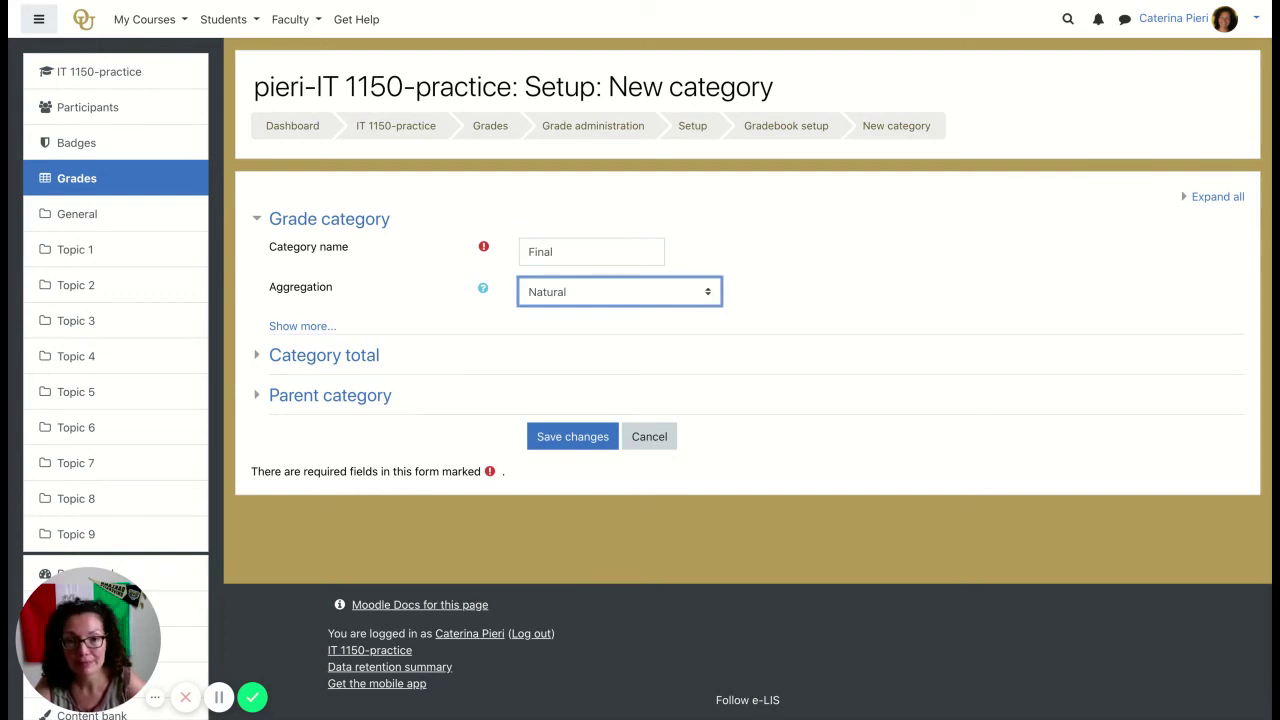
click(711, 267)
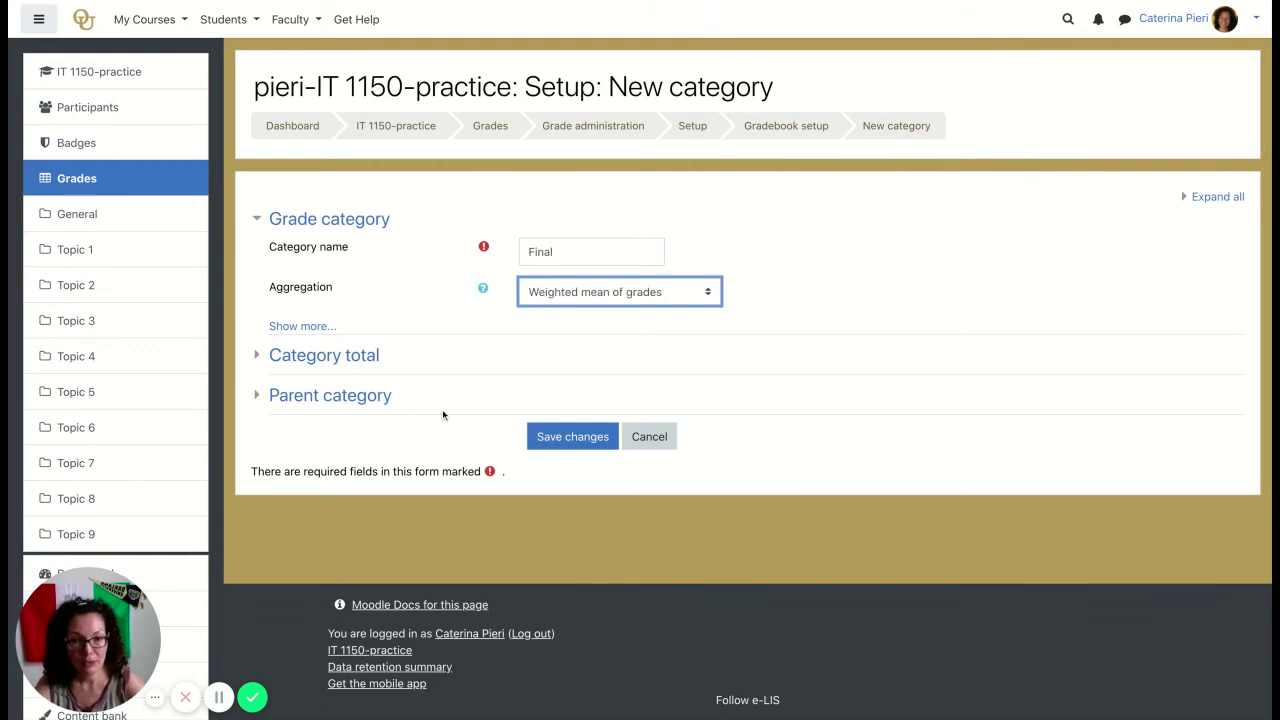
click(589, 443)
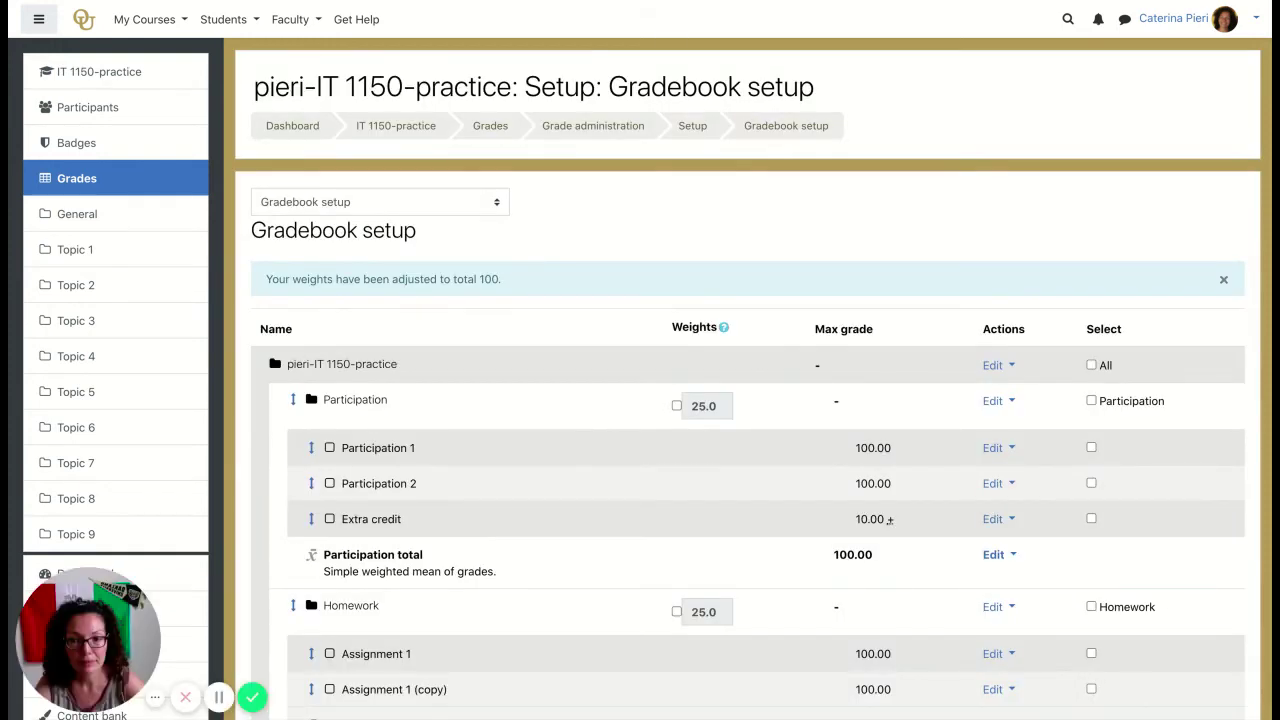
scroll(704, 575, down, 5)
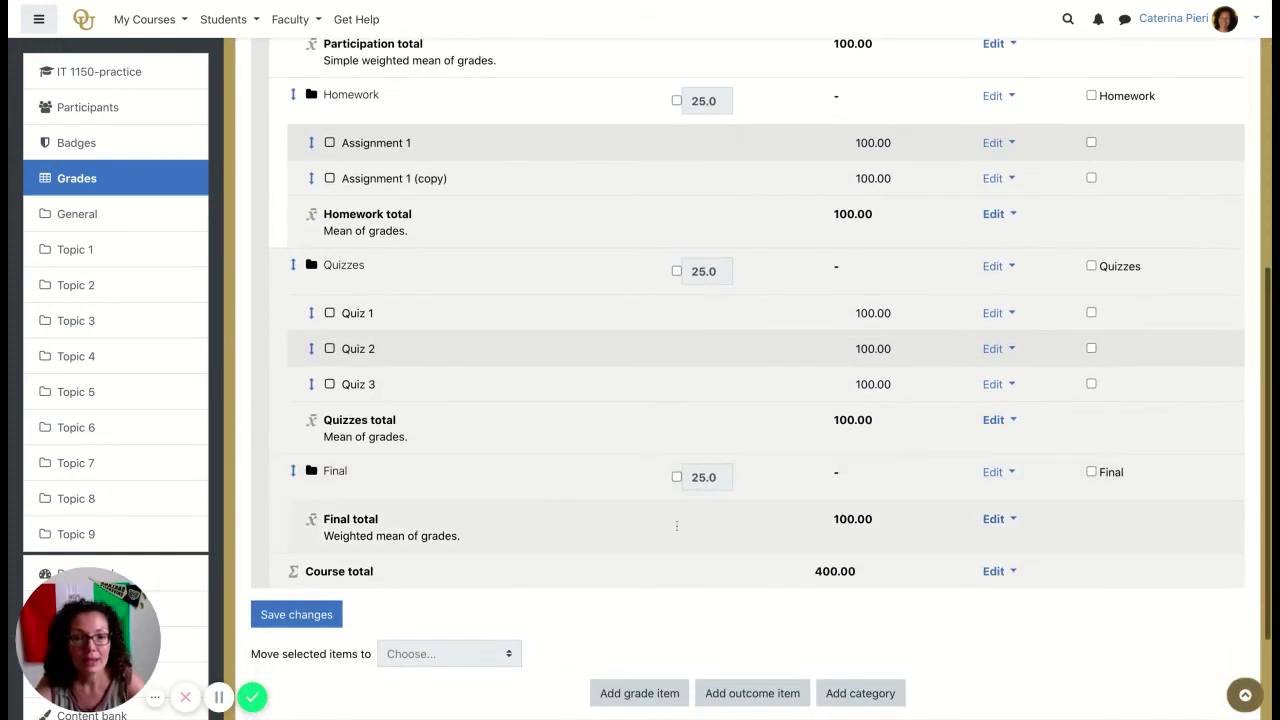
- Start a new grade item in the gradebook setup and name it Written
scroll(866, 614, down, 1)
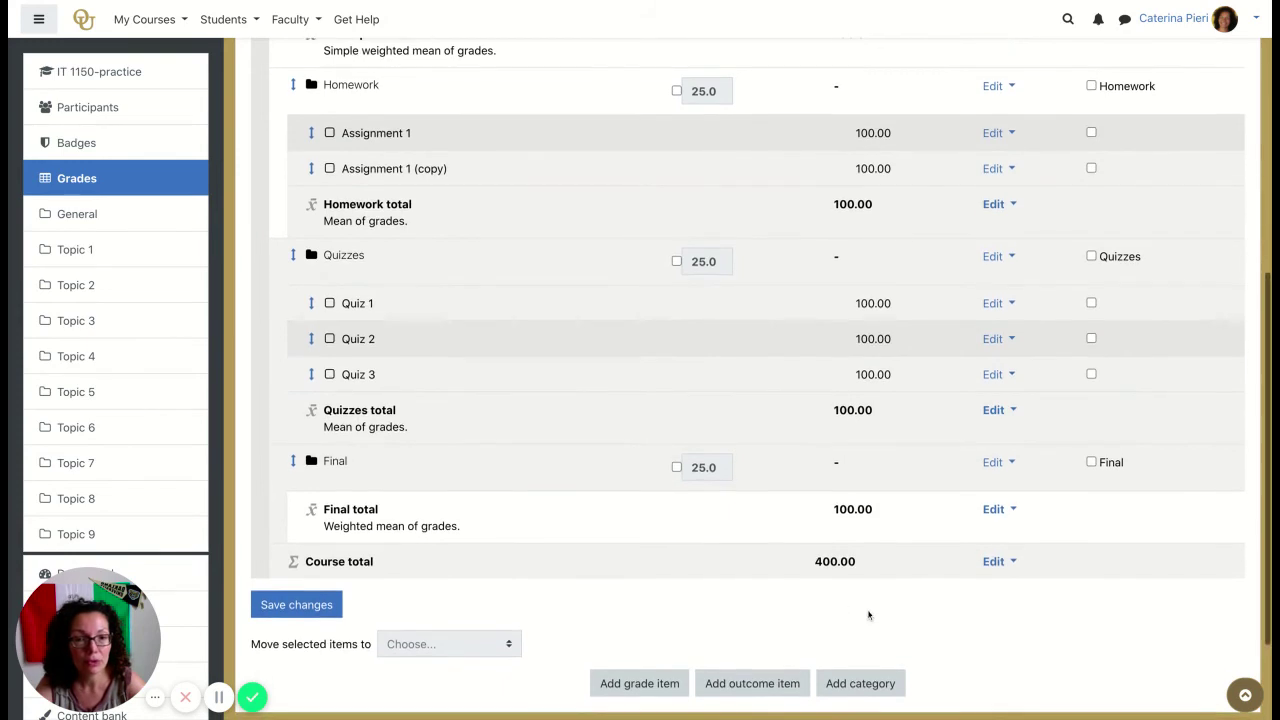
scroll(866, 612, down, 1)
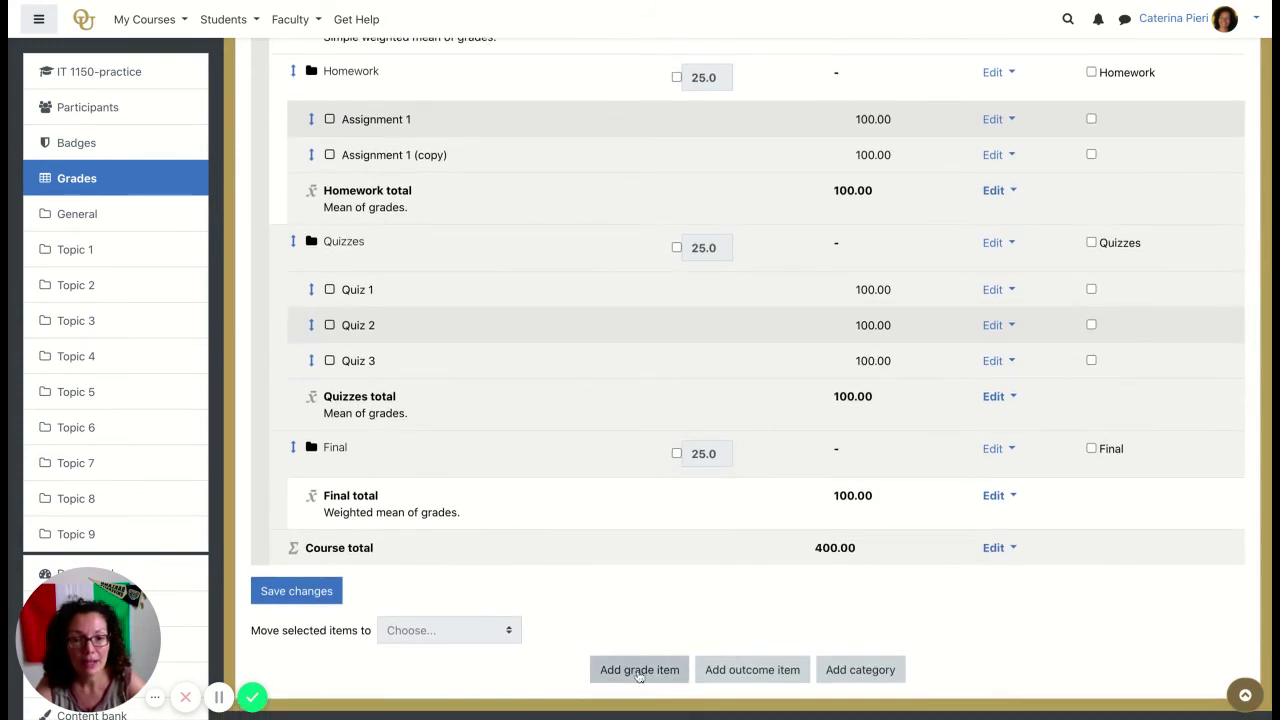
click(638, 676)
click(619, 250)
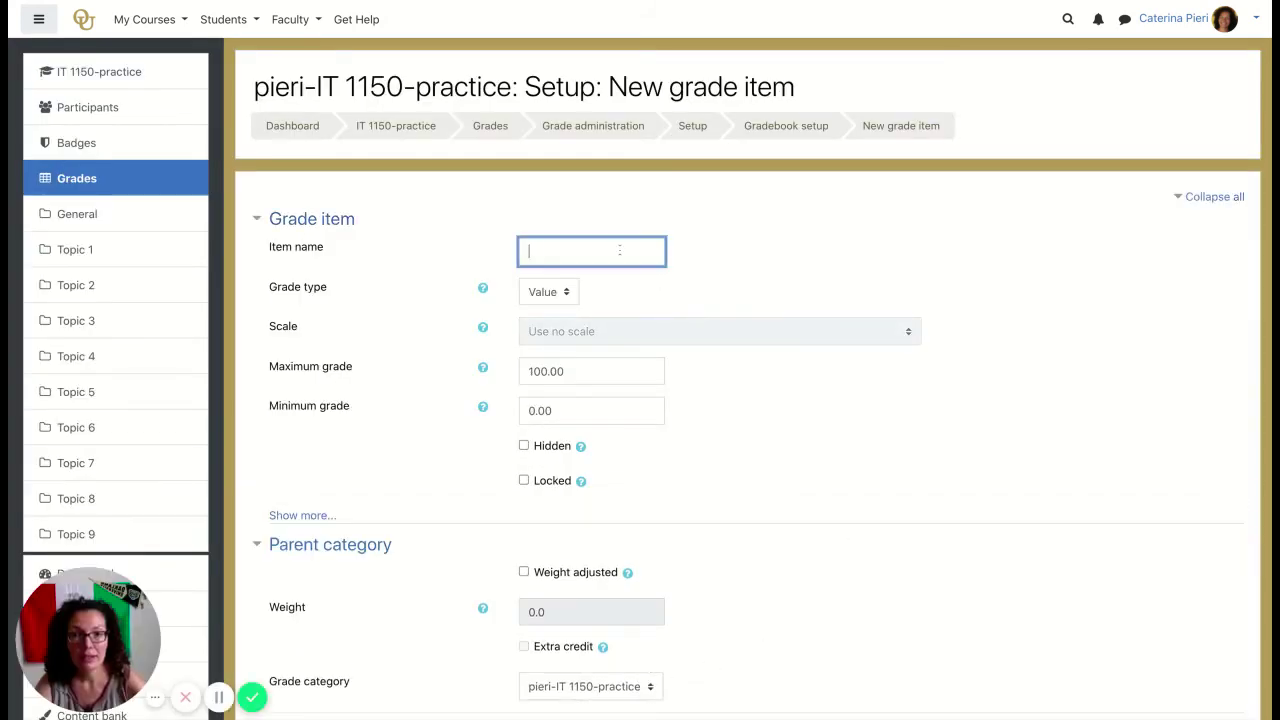
text(Writ)
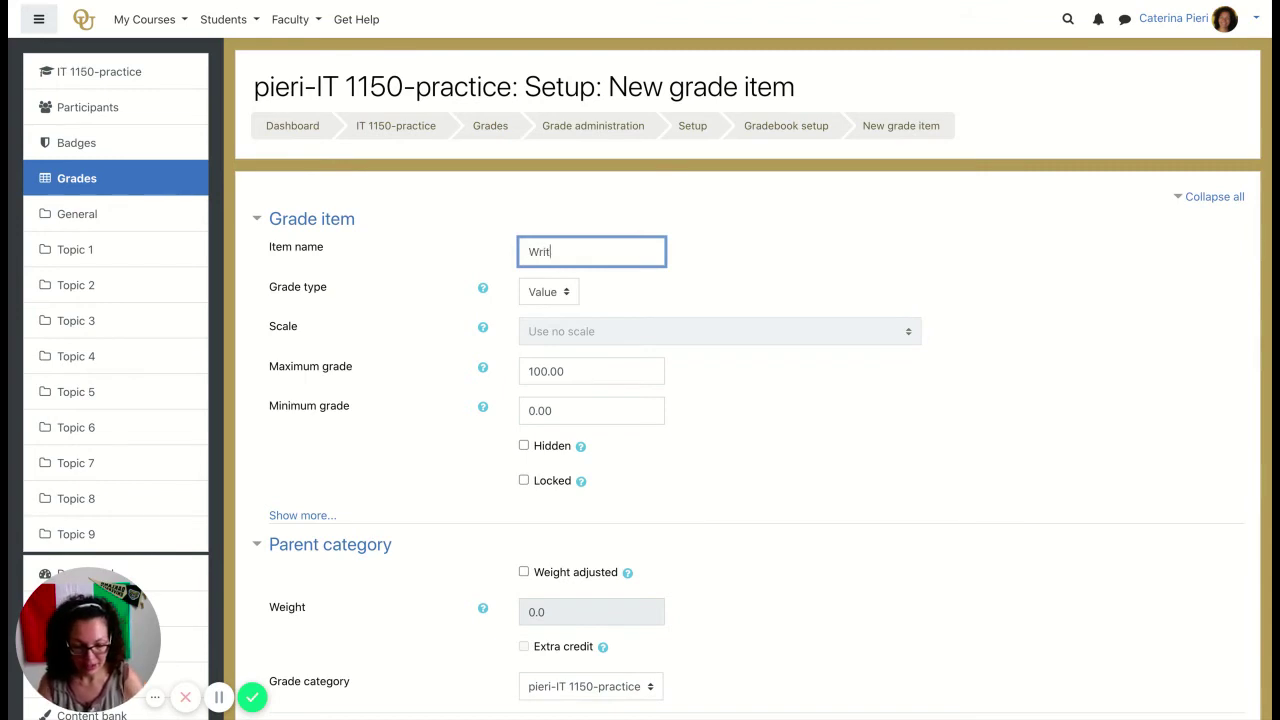
text(ten)
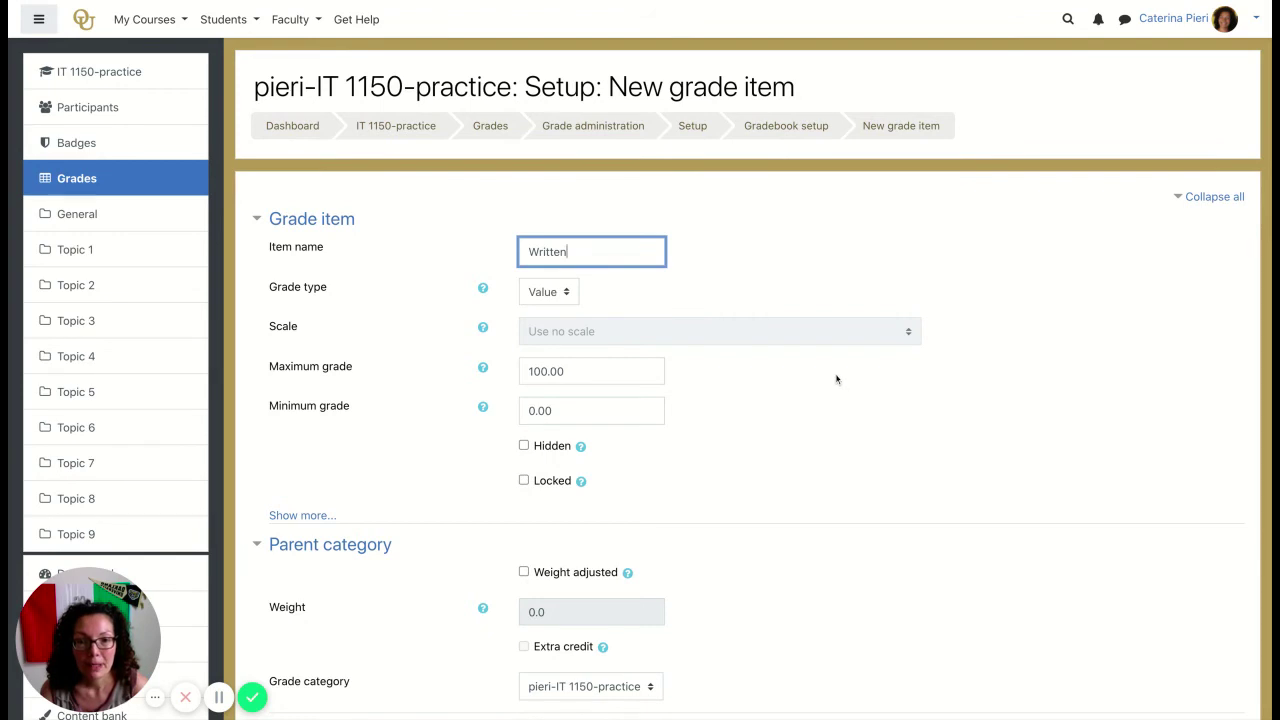
- Enable adjusted weight for the Written item with weight 80, assign it to the Final category and save it
scroll(837, 379, down, 2)
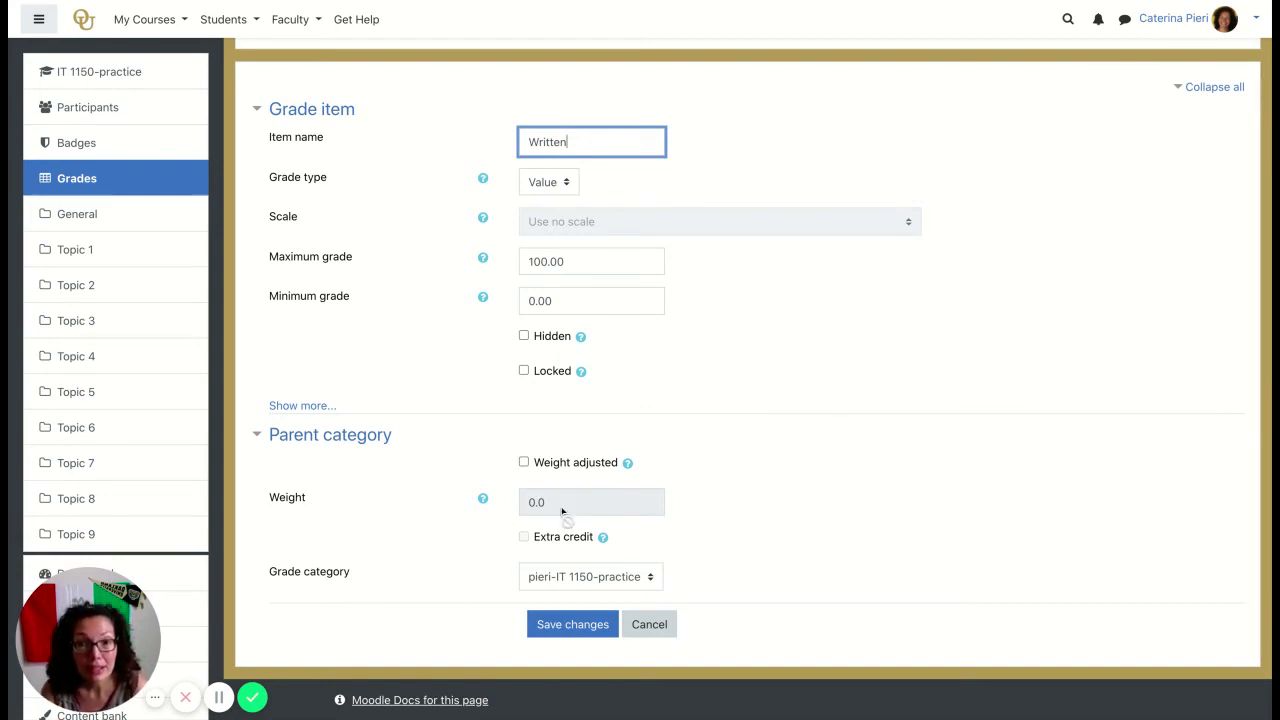
click(524, 463)
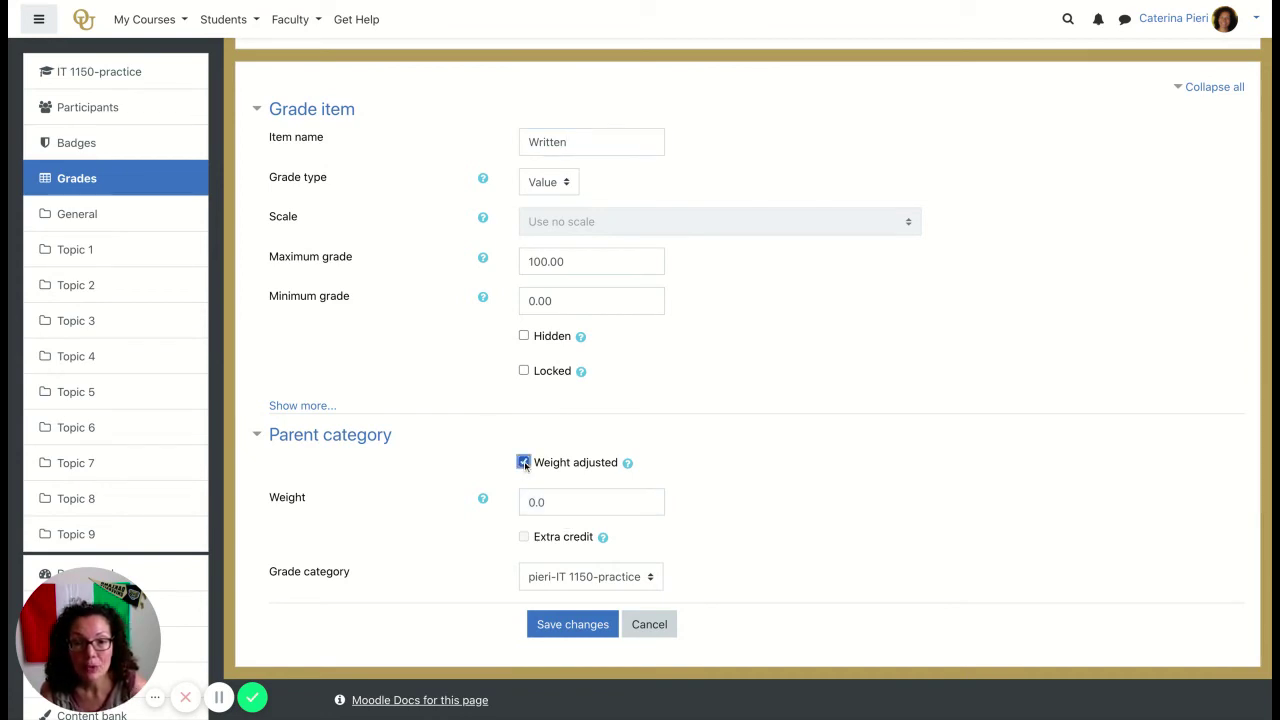
double_click(565, 501)
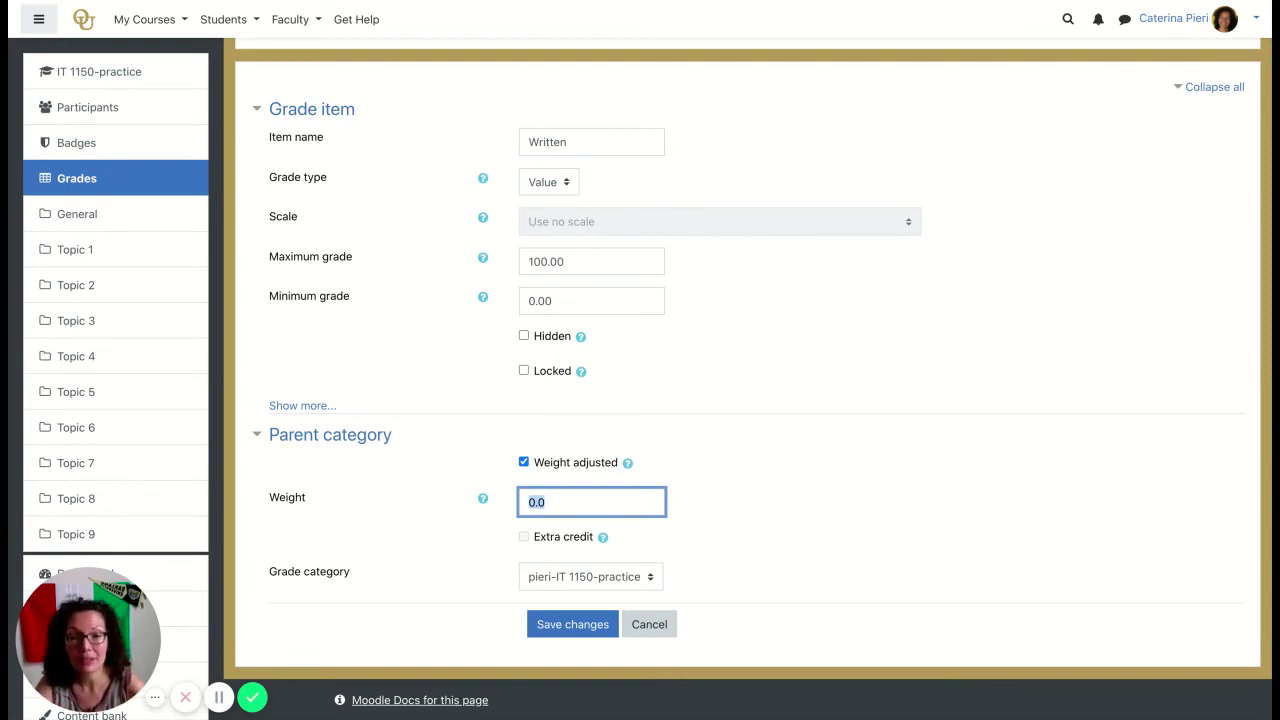
text(8)
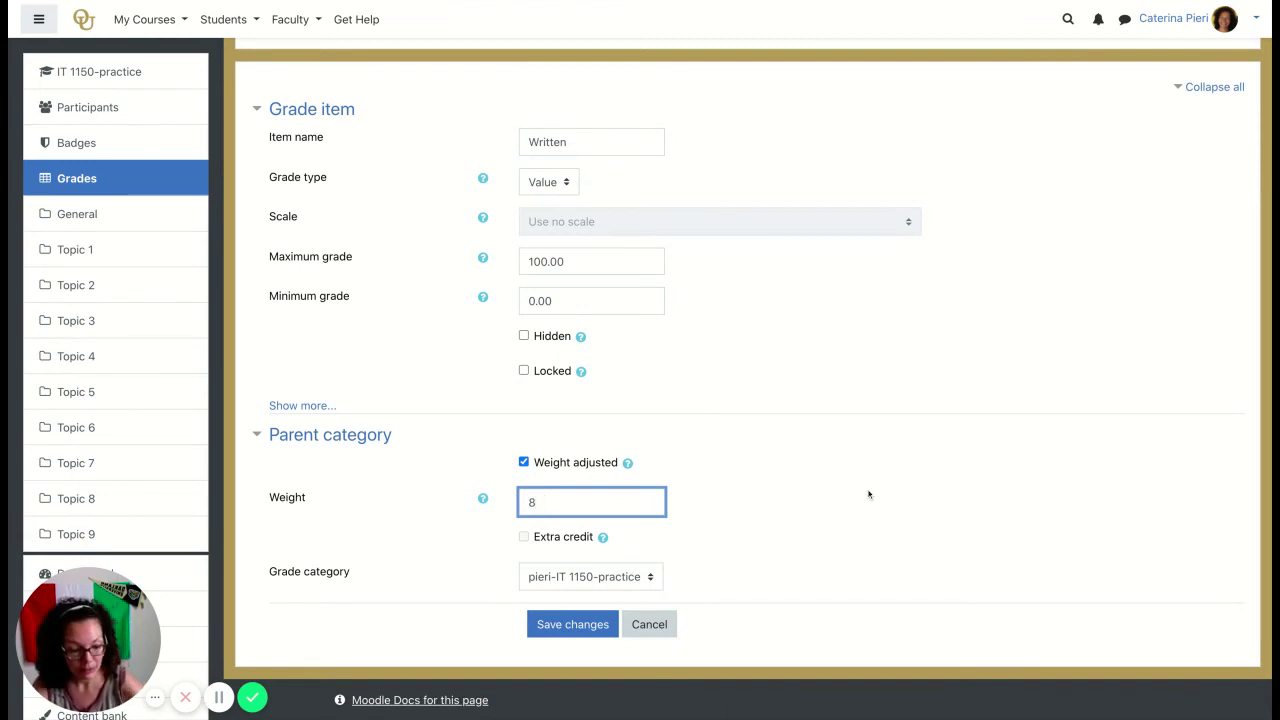
text(0)
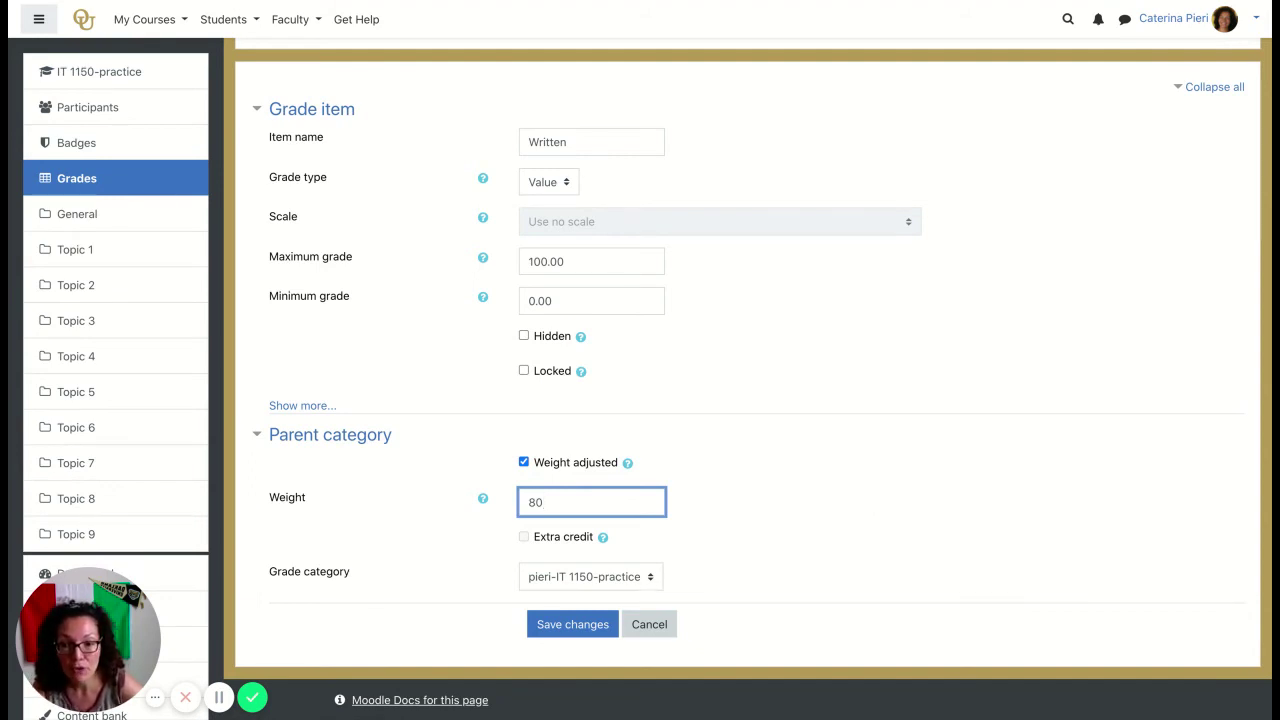
click(586, 581)
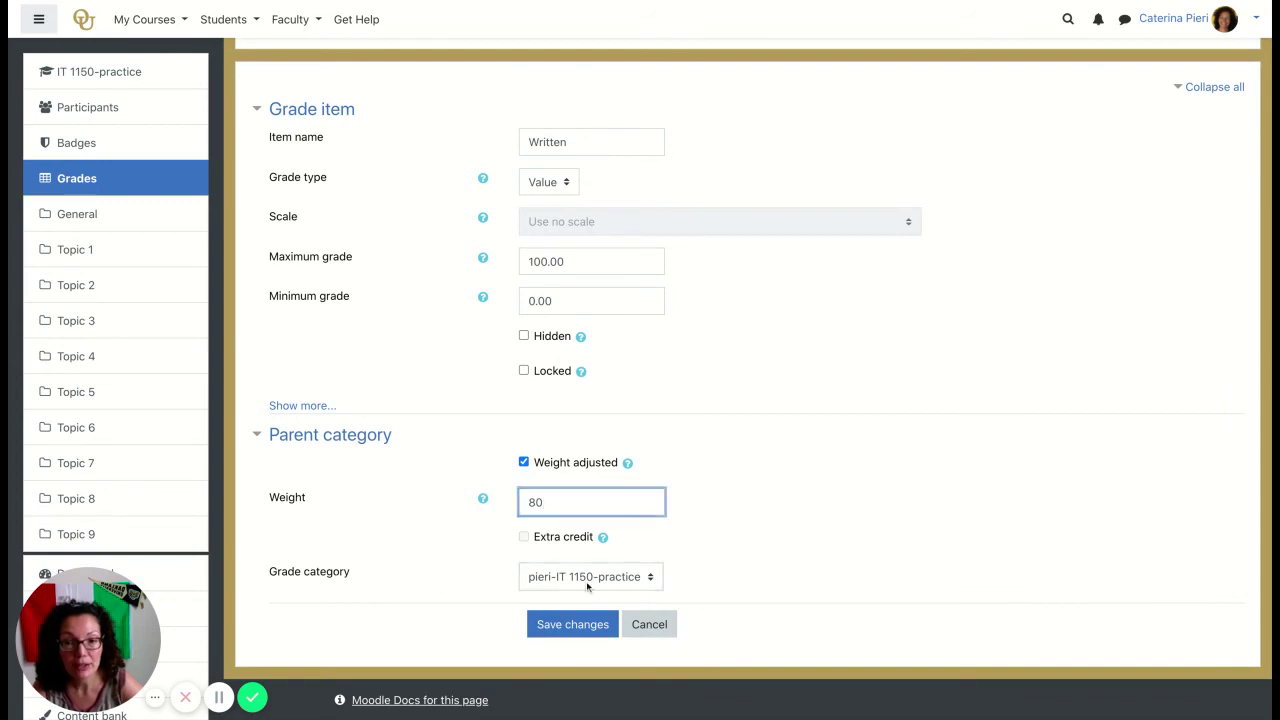
click(587, 592)
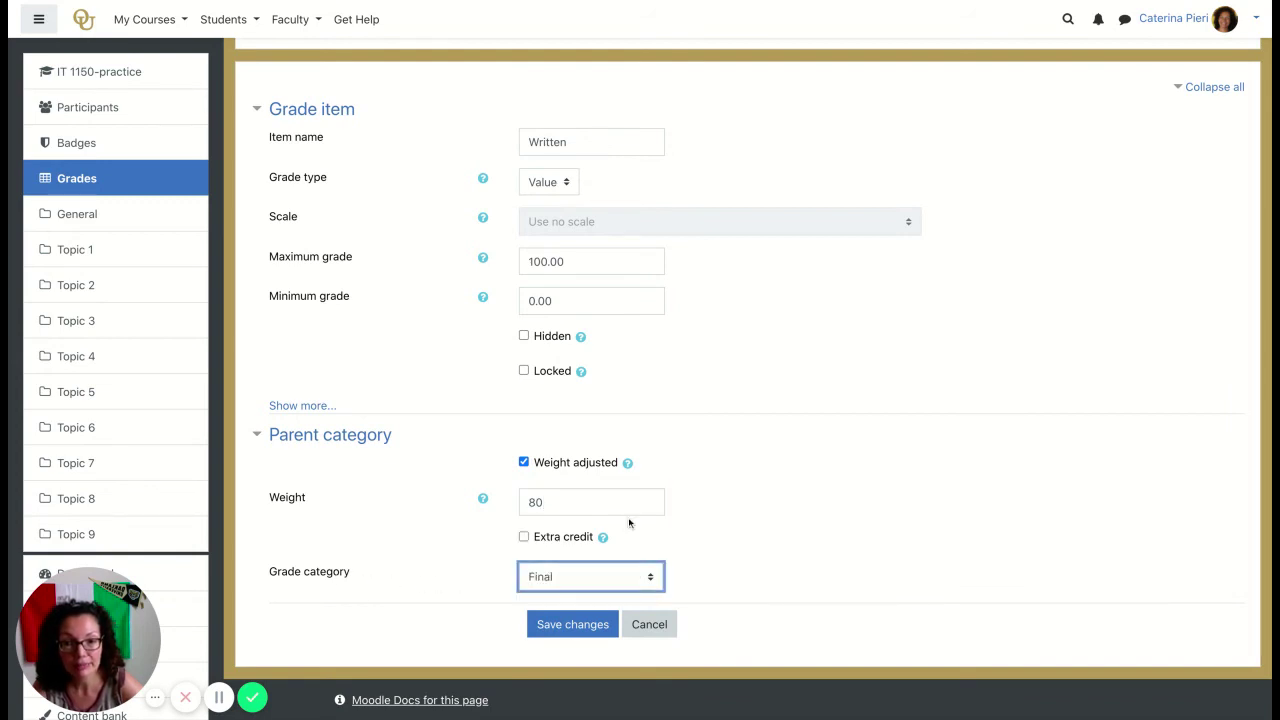
click(580, 626)
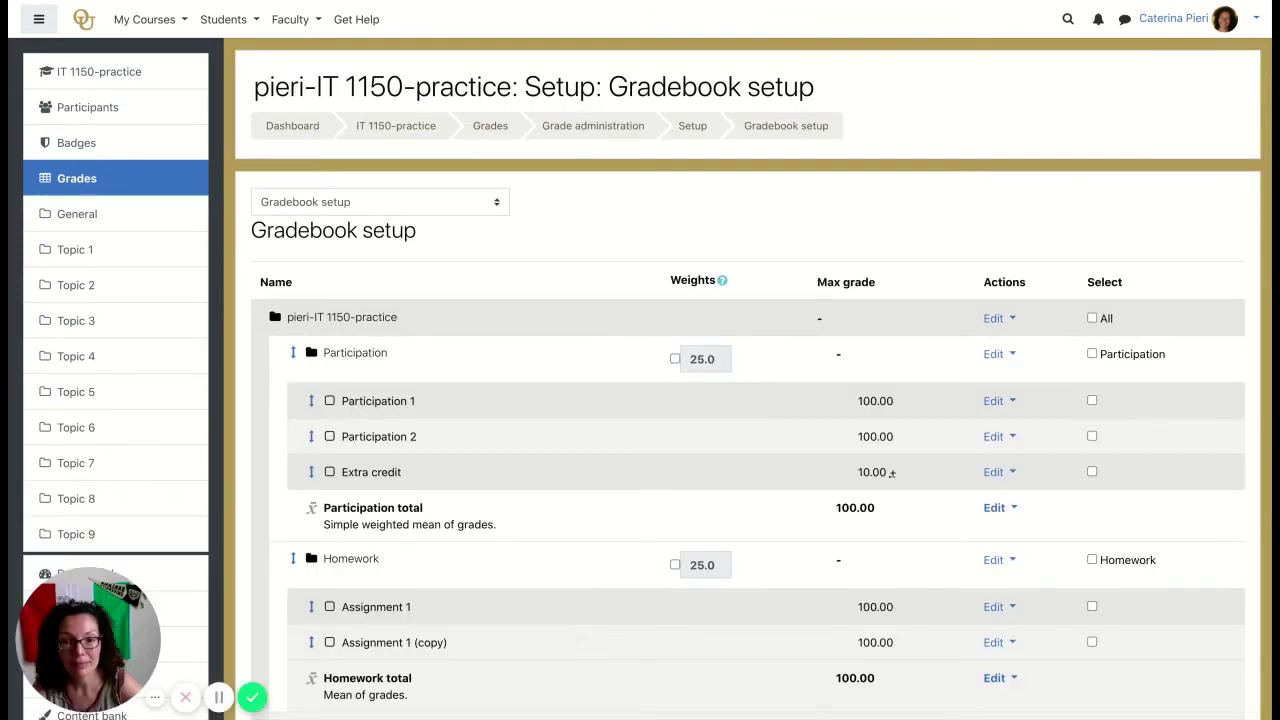
- Start another new grade item in the gradebook setup and name it Oral
scroll(748, 378, down, 5)
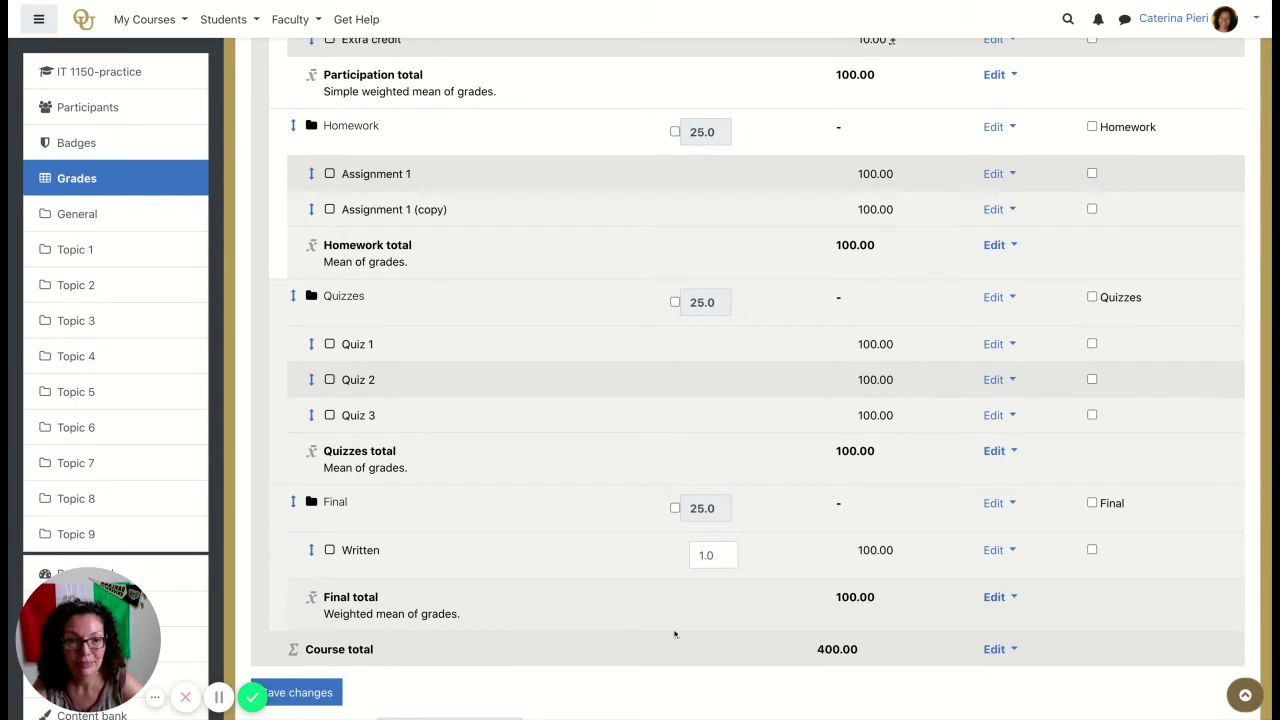
scroll(702, 610, down, 2)
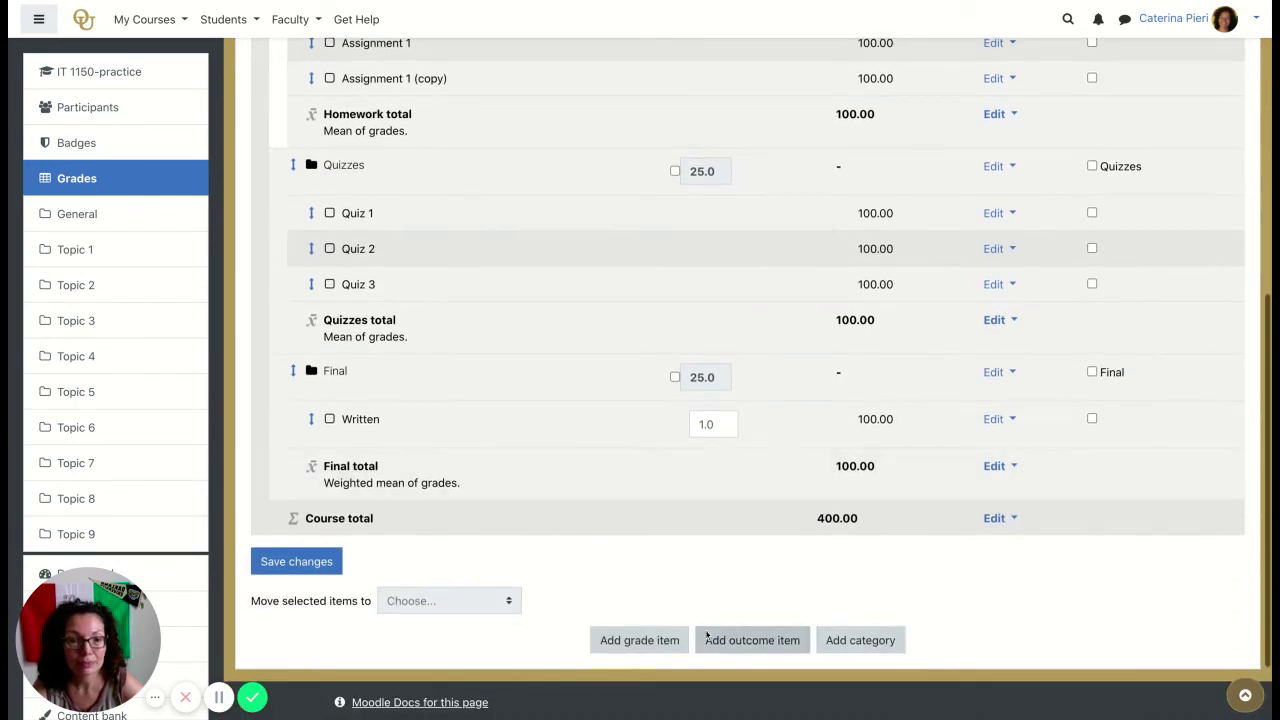
click(637, 642)
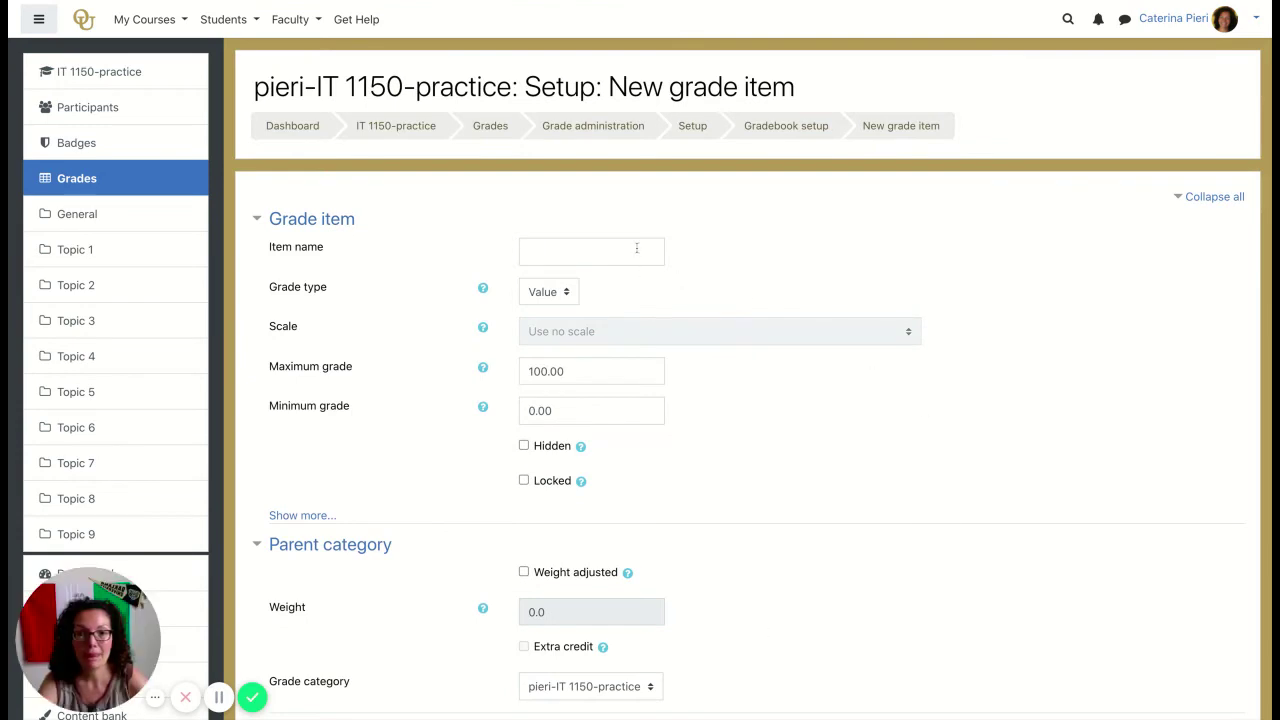
click(636, 250)
text(Oral)
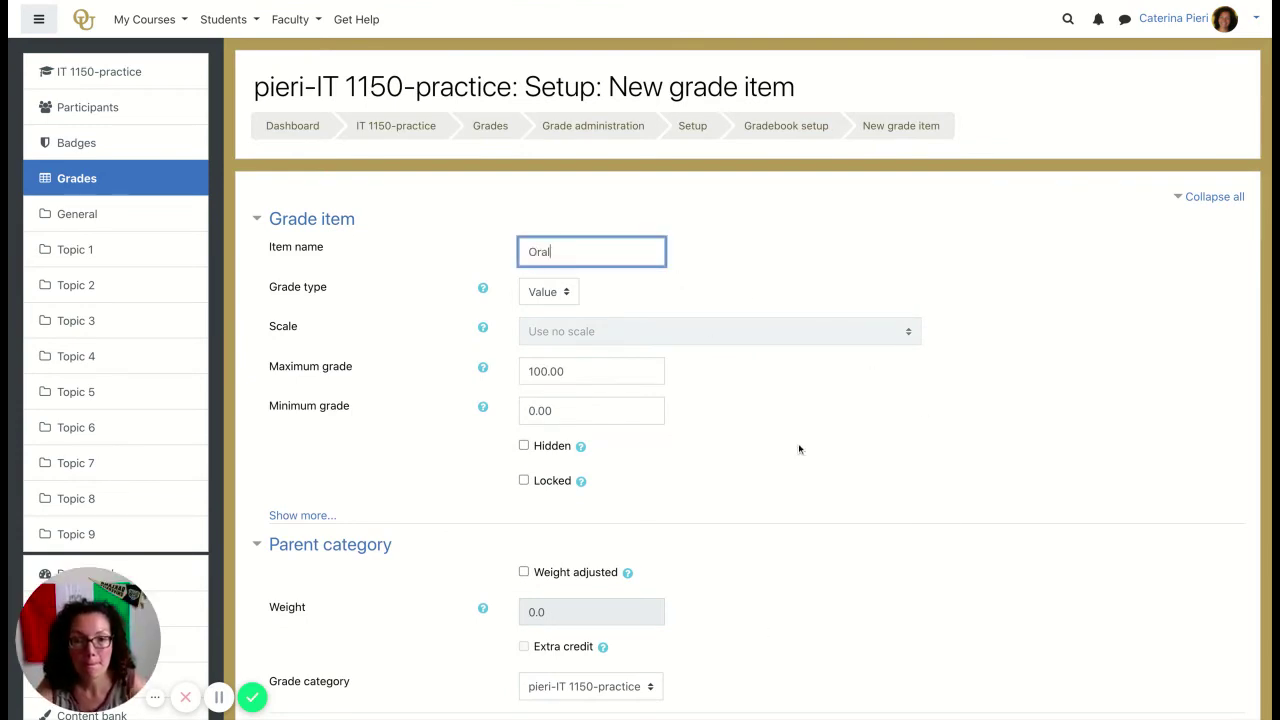
- Enable adjusted weight for the Oral item with weight 20, assign it to the Final category and save it
scroll(798, 443, down, 3)
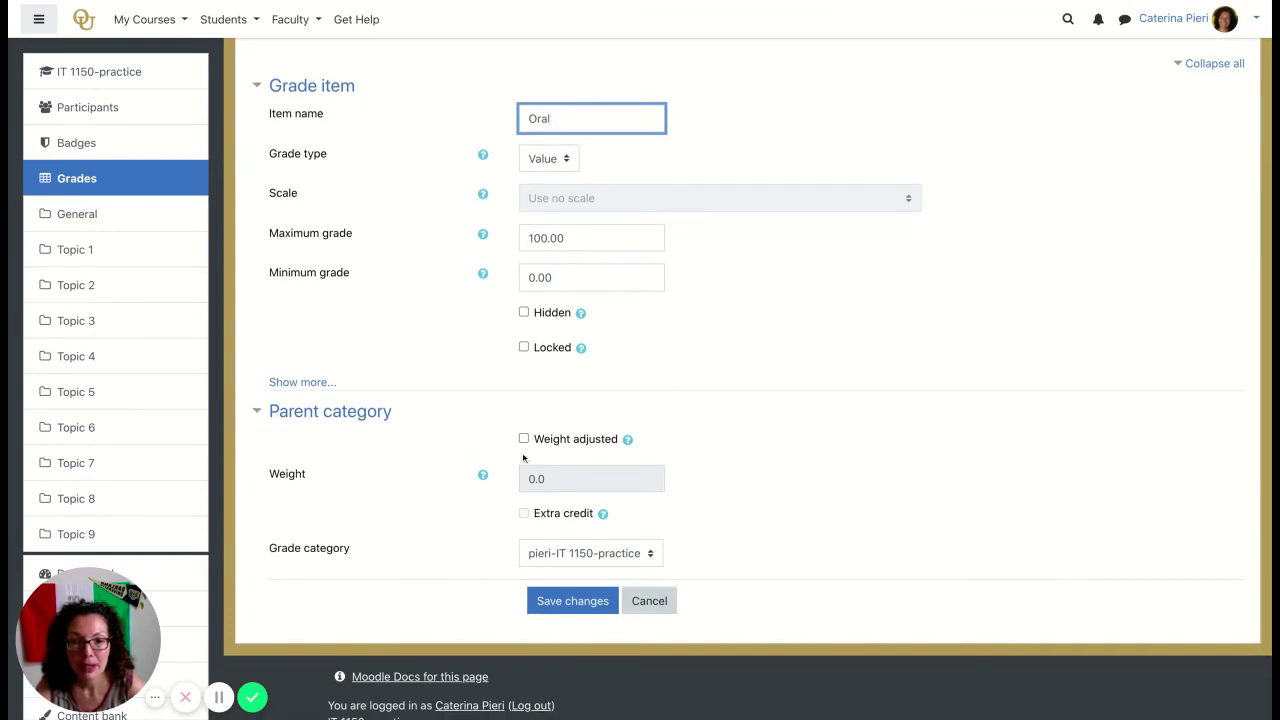
click(524, 440)
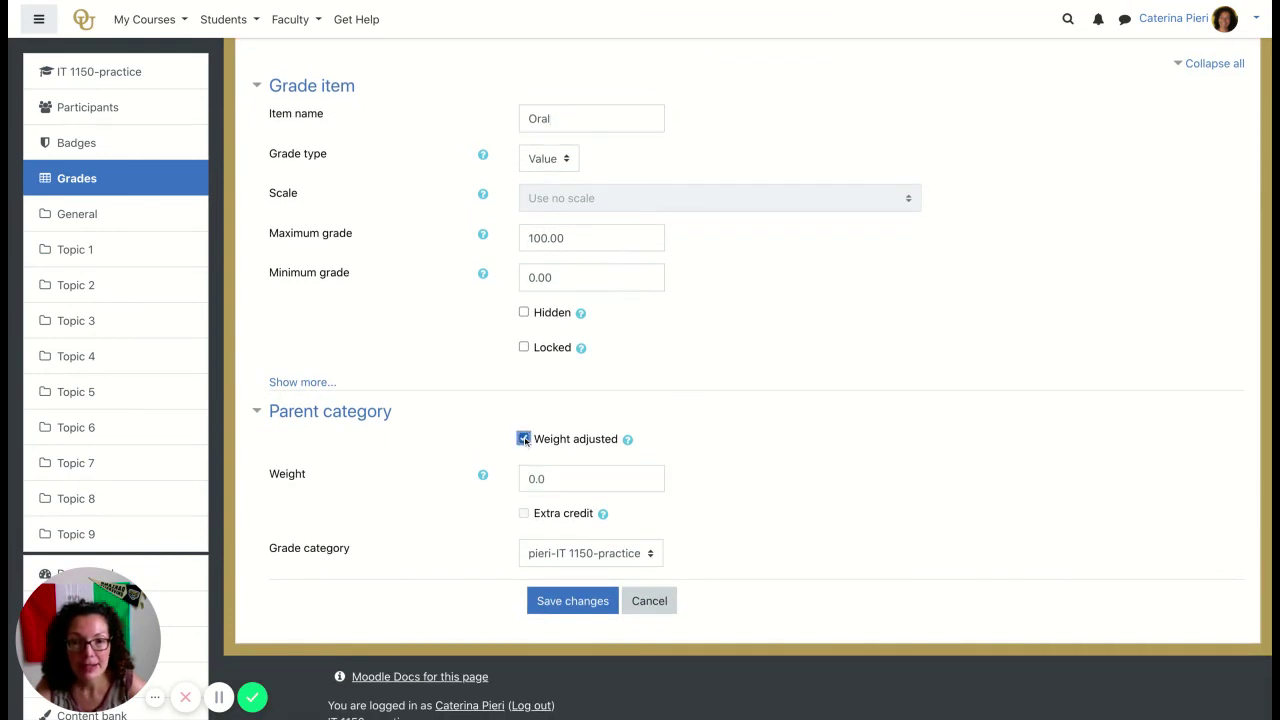
click(569, 478)
double_click(559, 478)
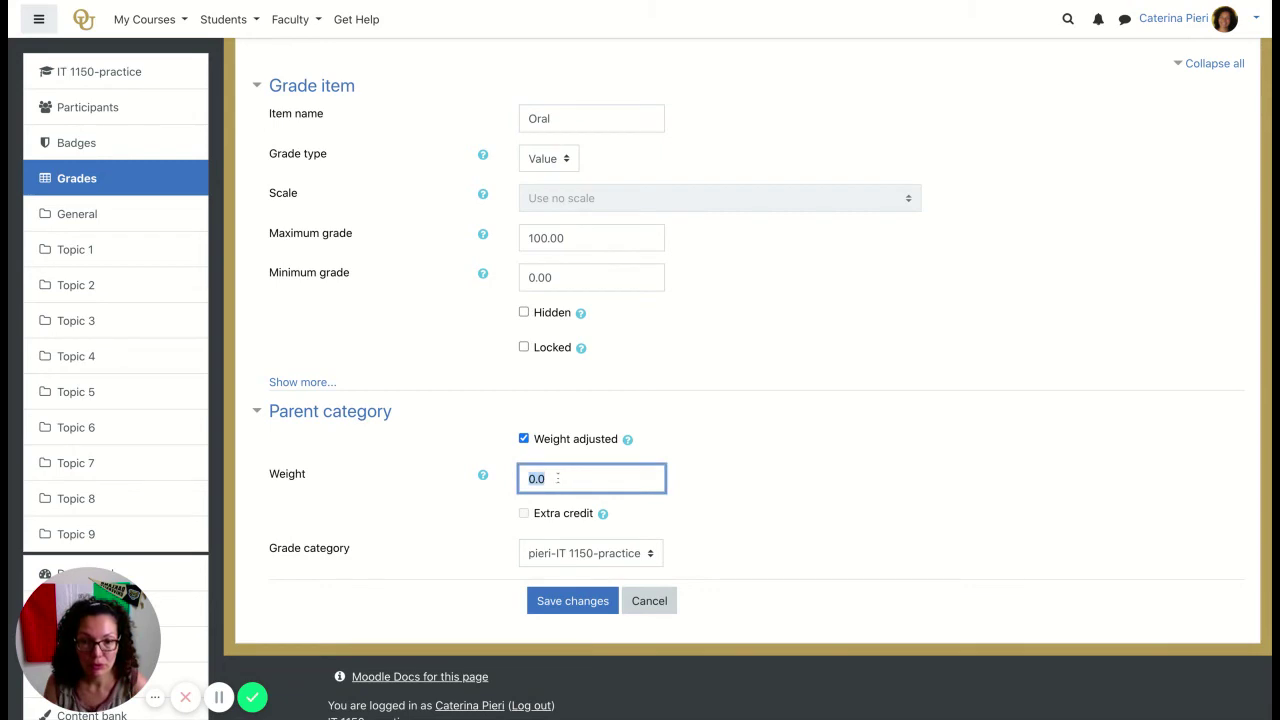
text(2)
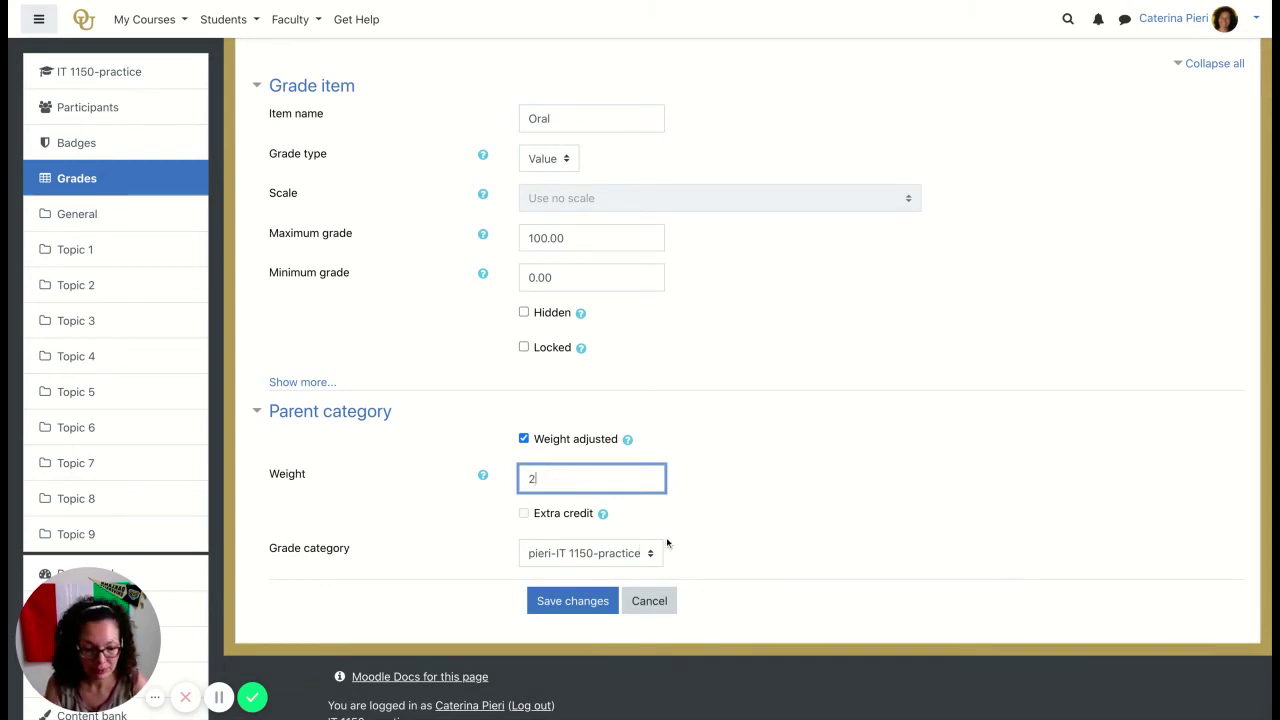
text(0)
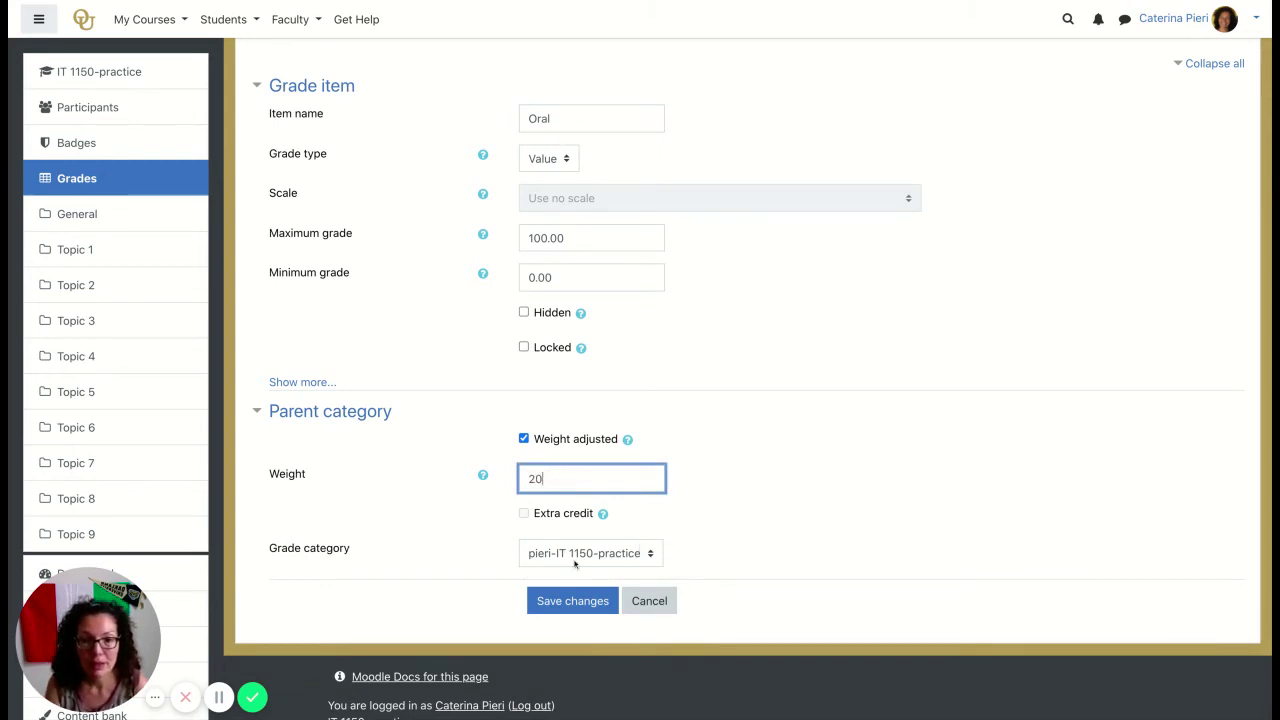
key(Tab)
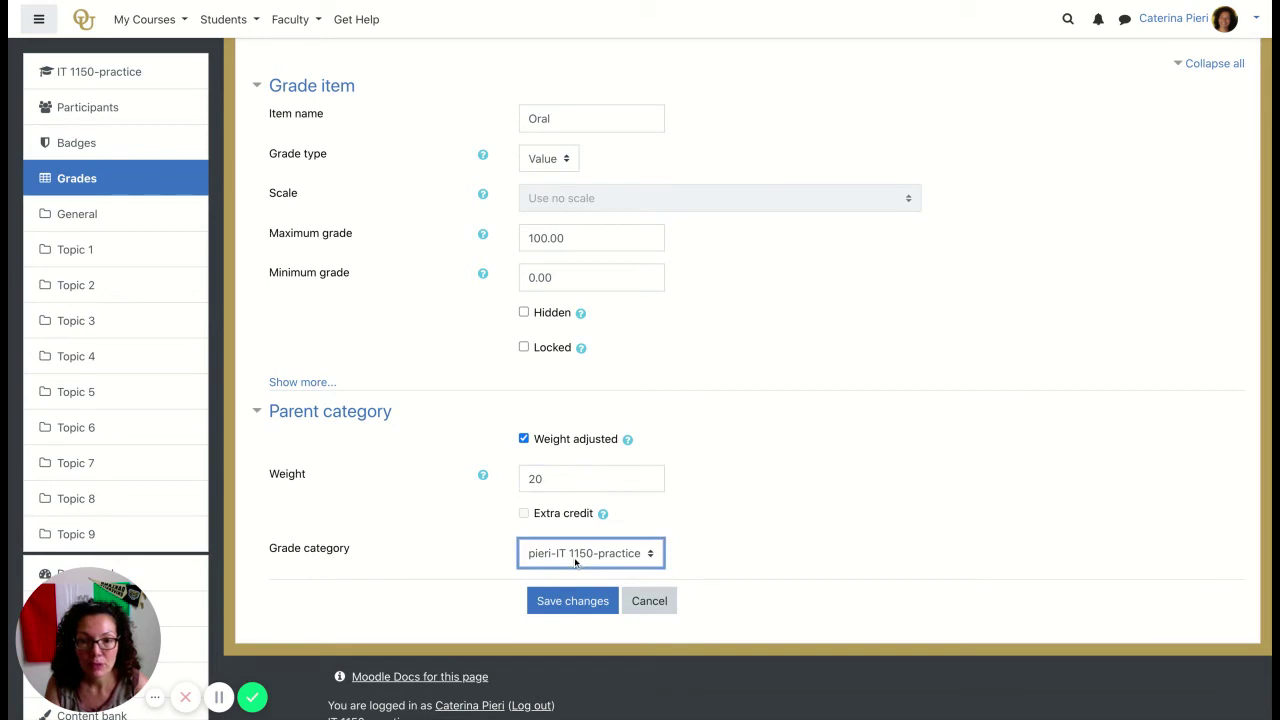
key(Down)
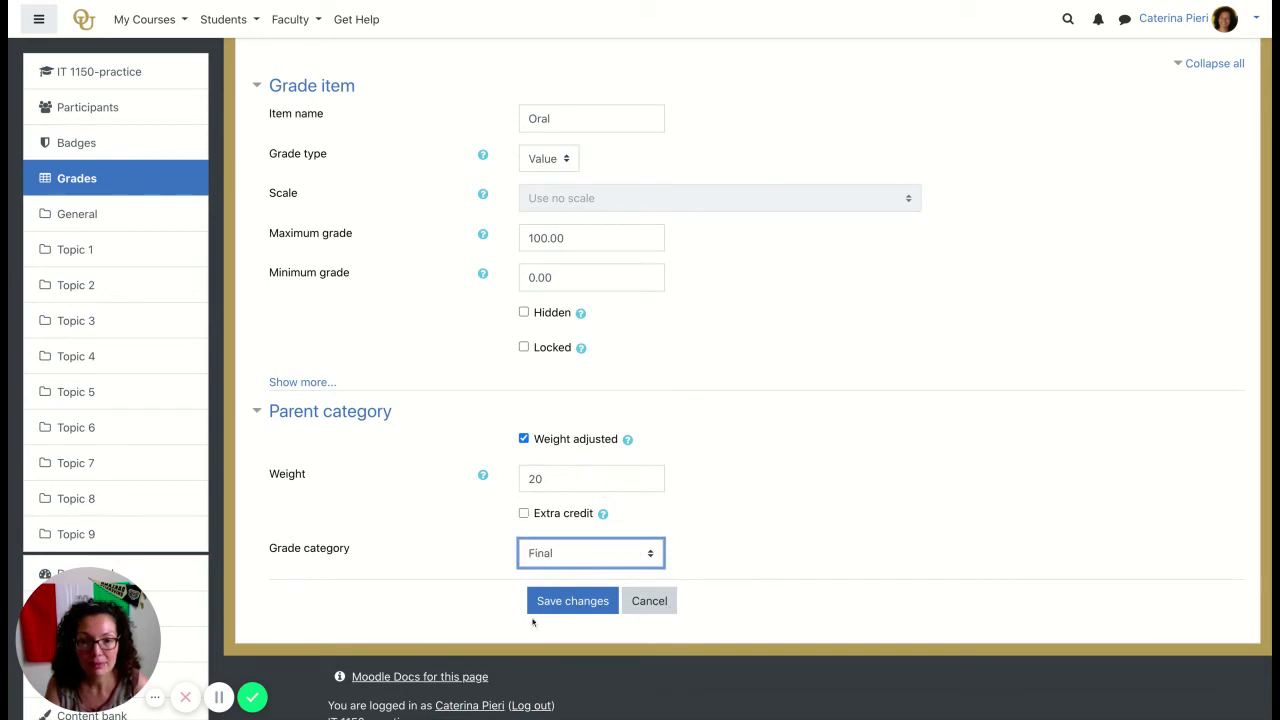
click(559, 605)
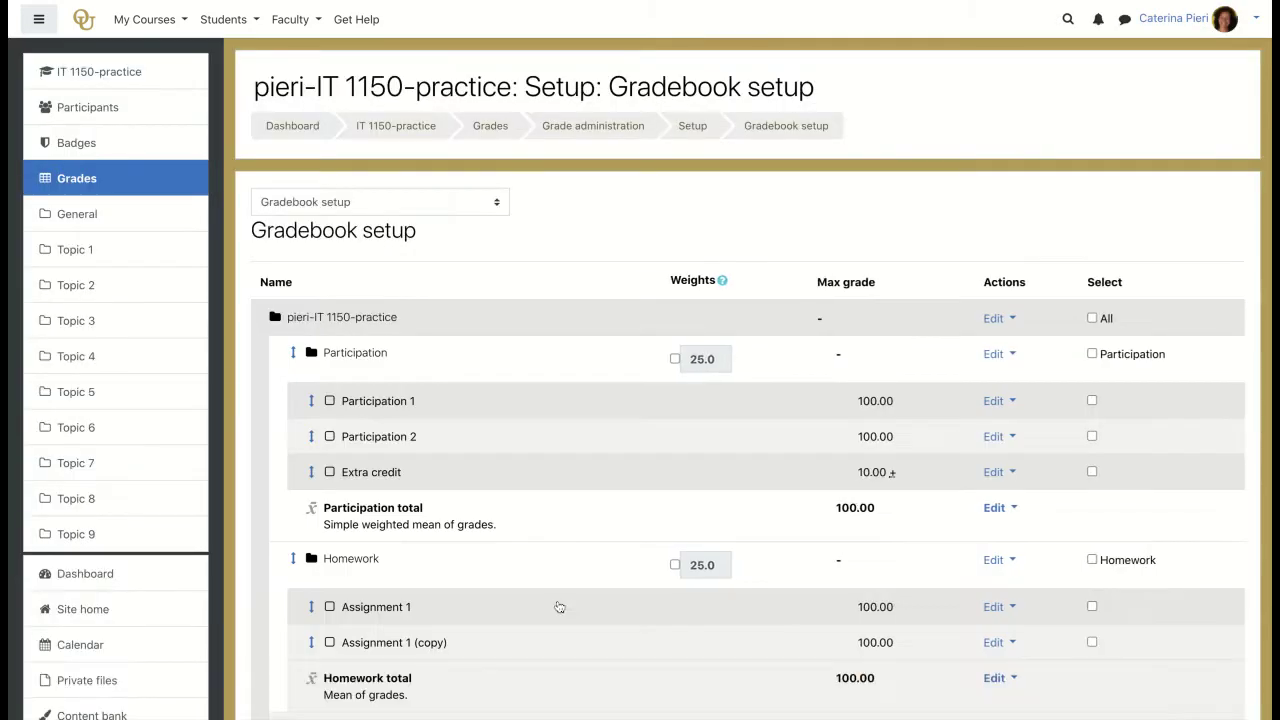
- Set the weight of the Written item in the Final category to 8 in the gradebook setup
scroll(559, 606, down, 5)
scroll(760, 375, down, 3)
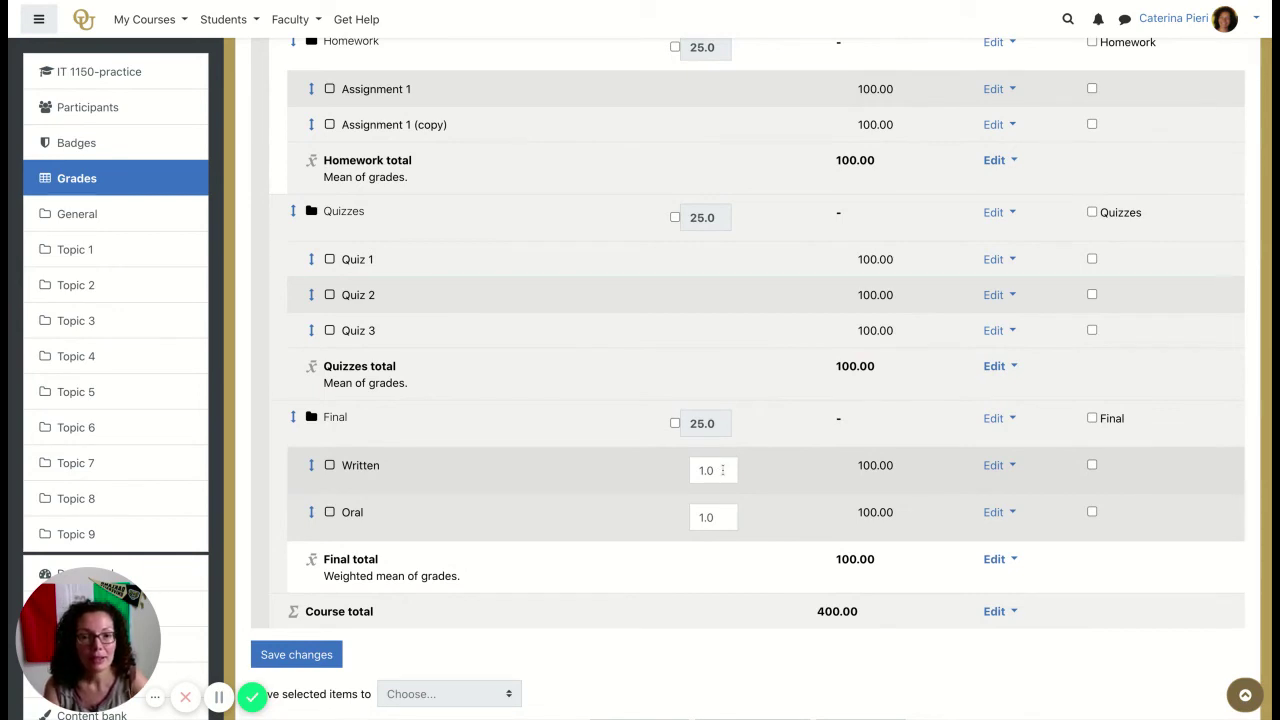
double_click(714, 470)
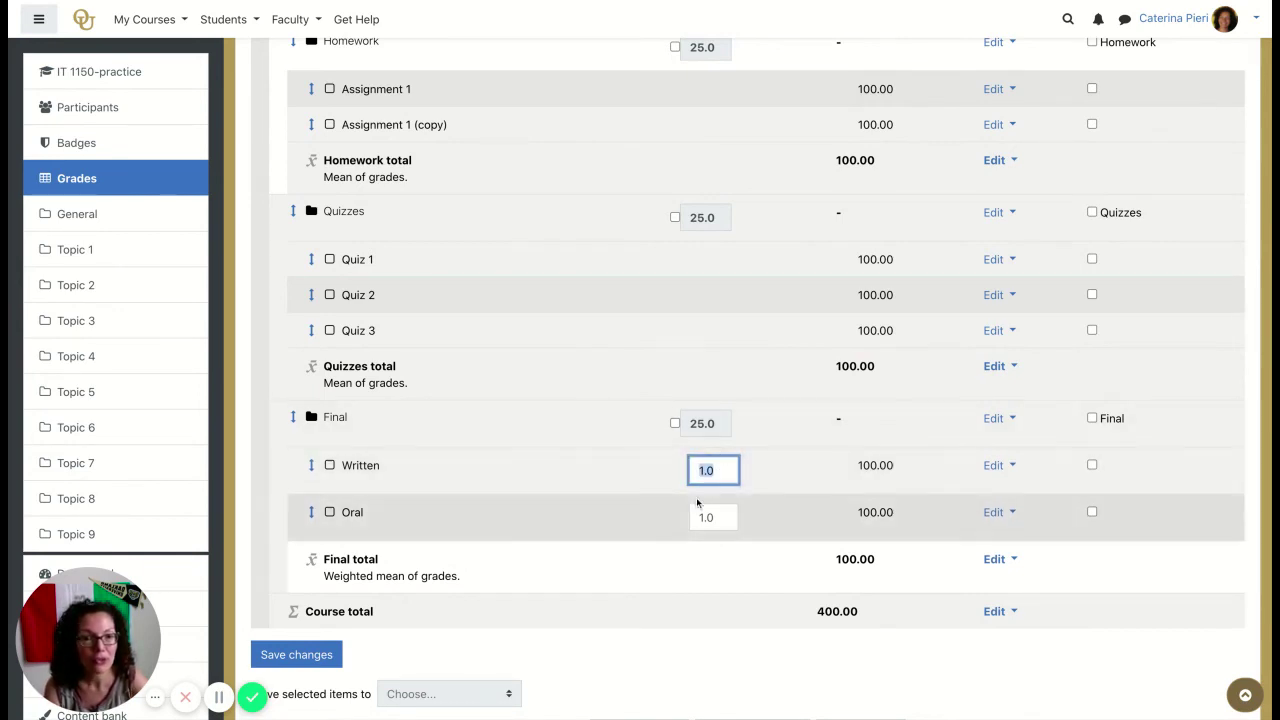
scroll(789, 455, up, 8)
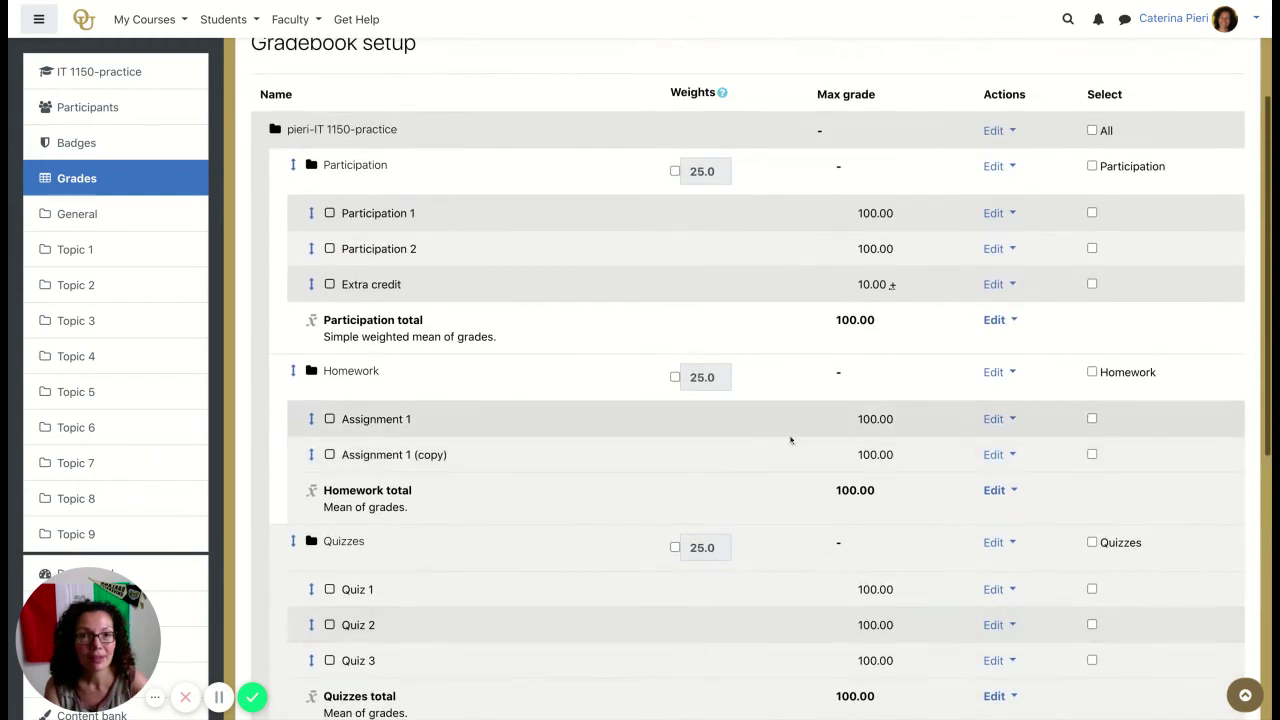
scroll(746, 289, down, 3)
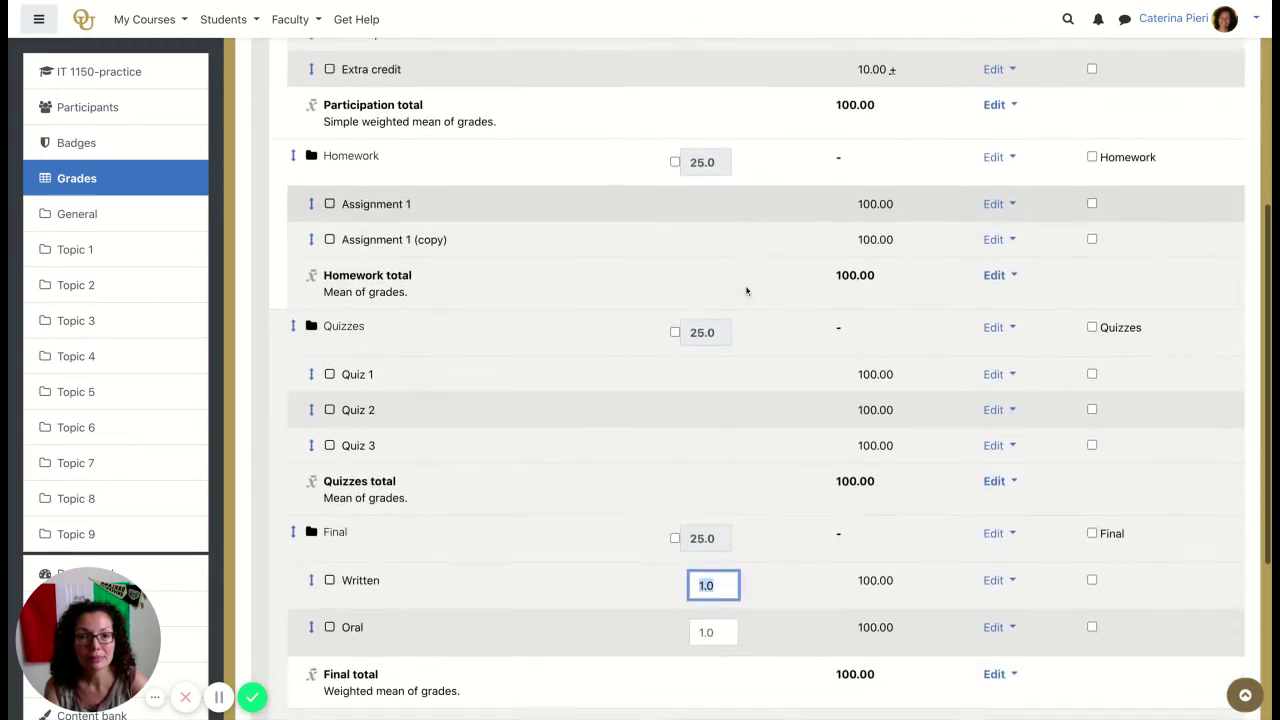
scroll(746, 291, down, 3)
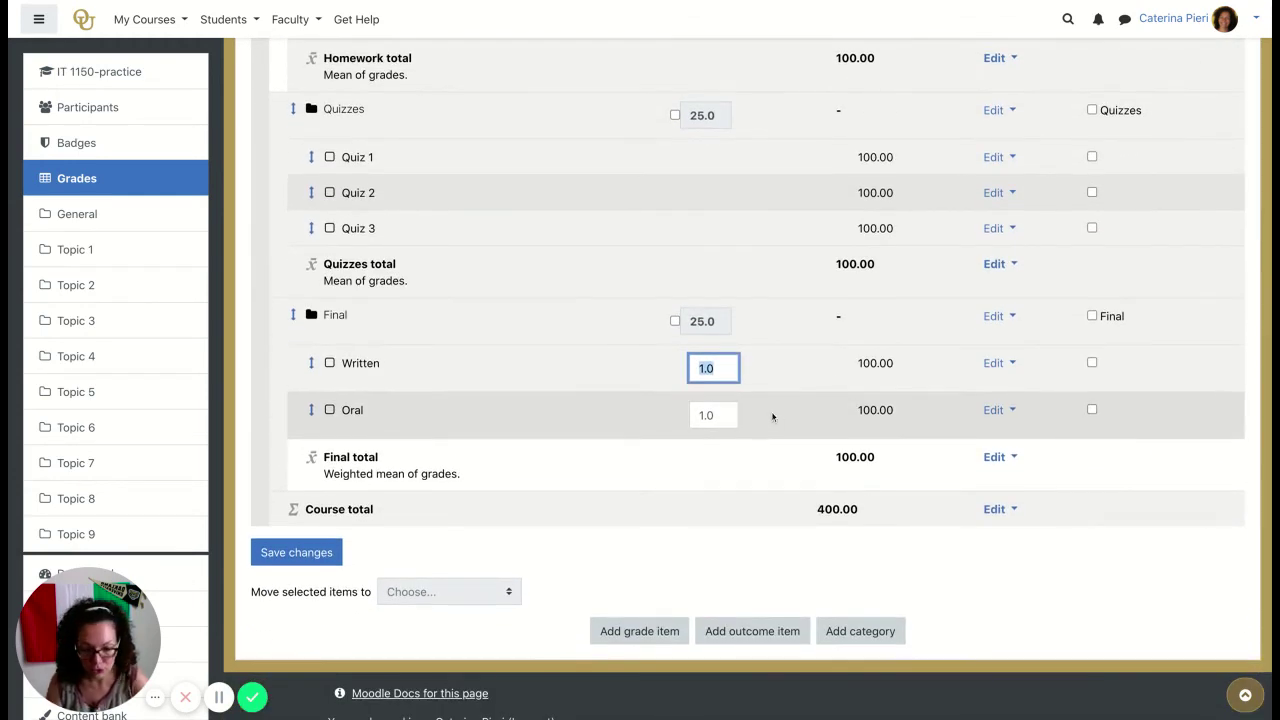
text(80)
key(BackSpace)
- Set the weight of the Oral item in the Final category to 2 and save the gradebook changes
key(Tab)
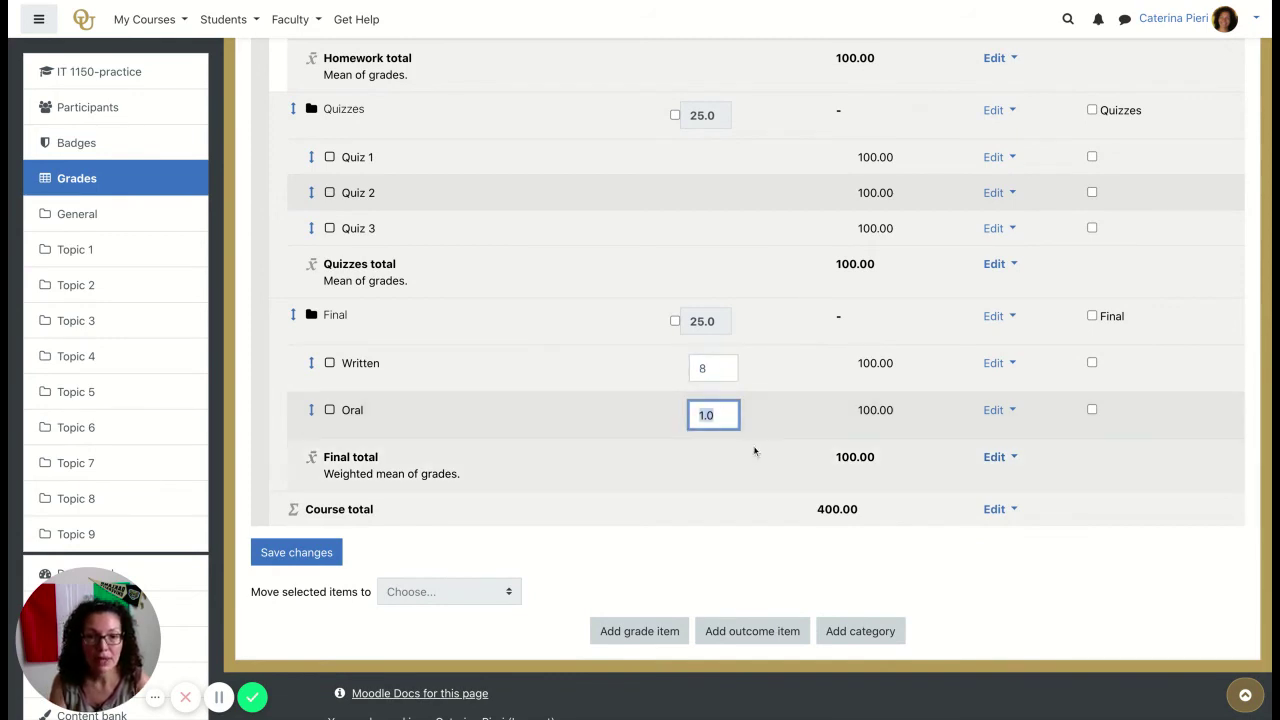
text(2)
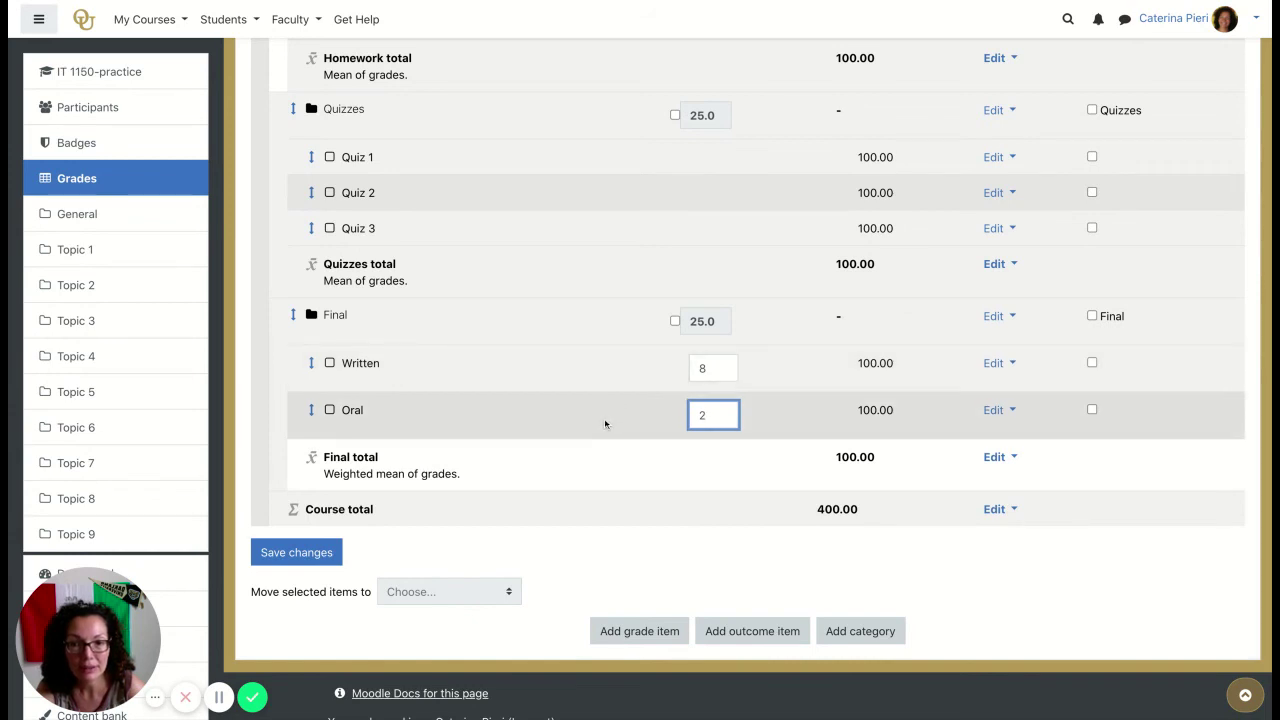
click(284, 556)
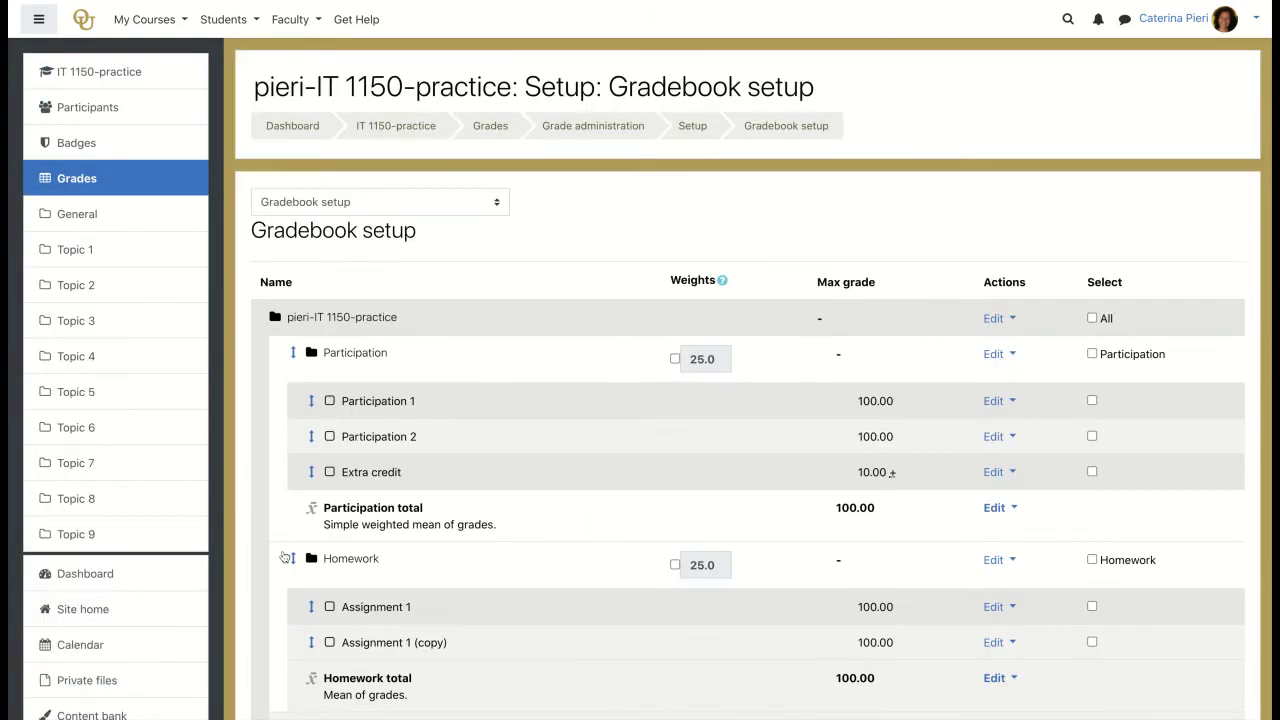
scroll(589, 557, down, 5)
scroll(589, 557, down, 2)
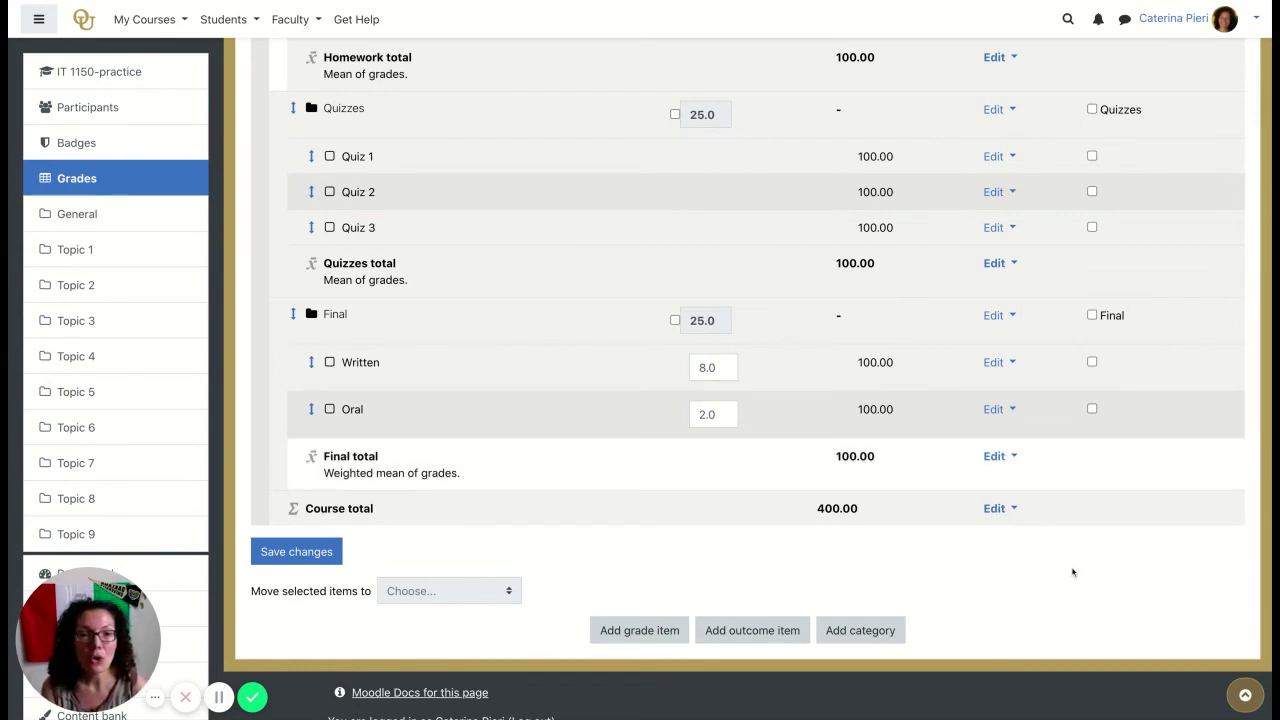
scroll(1073, 572, up, 5)
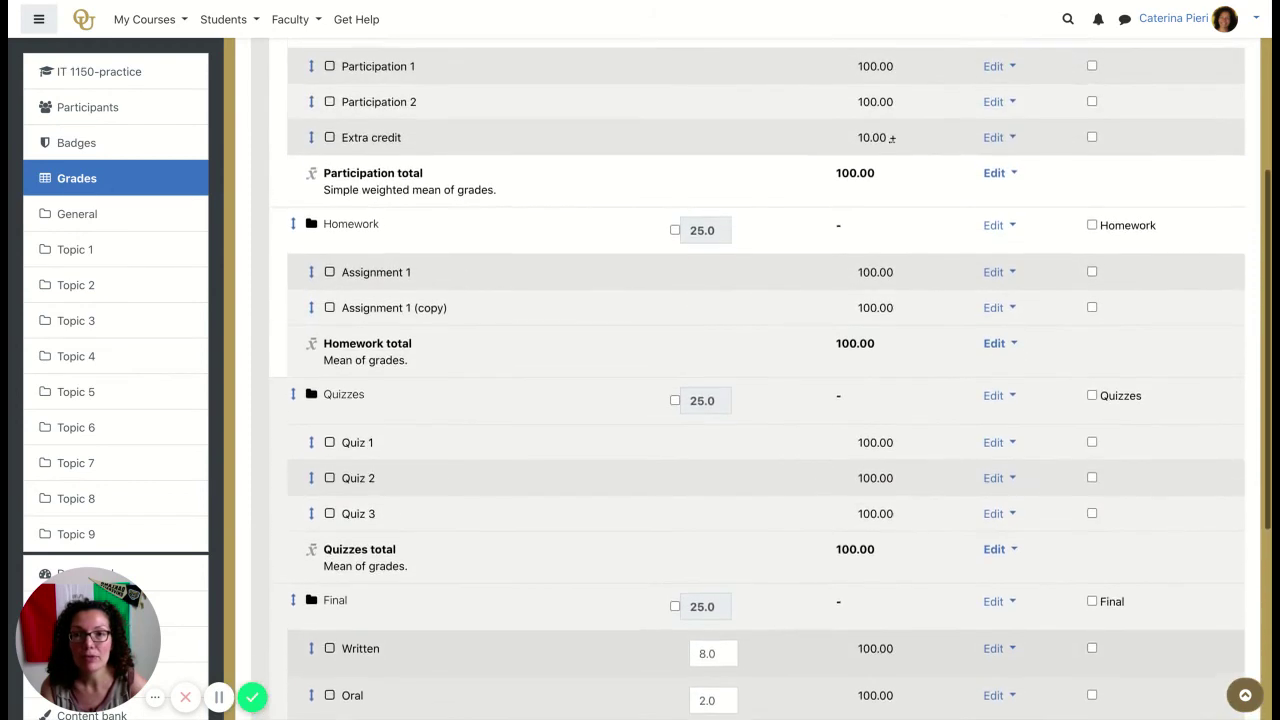
- Set the aggregation of the top-level pieri-IT 1150-practice course category to Weighted mean of grades and save it
scroll(760, 390, down, 5)
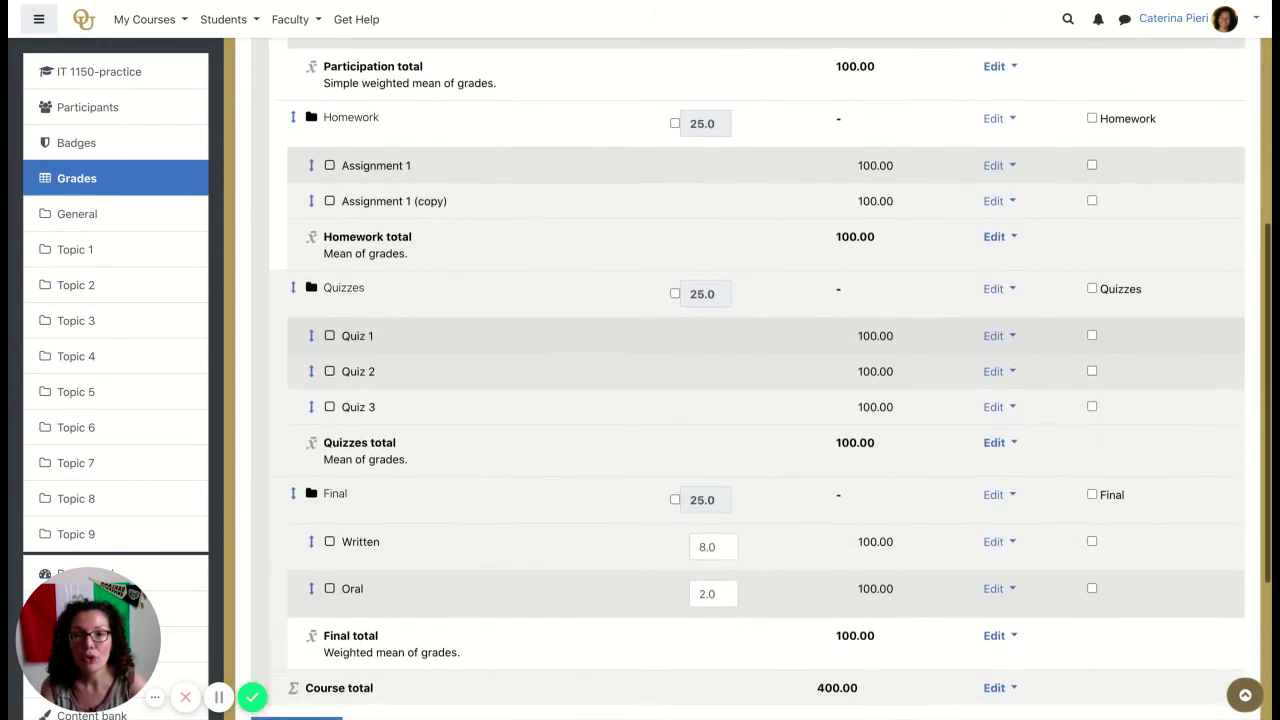
scroll(760, 390, down, 4)
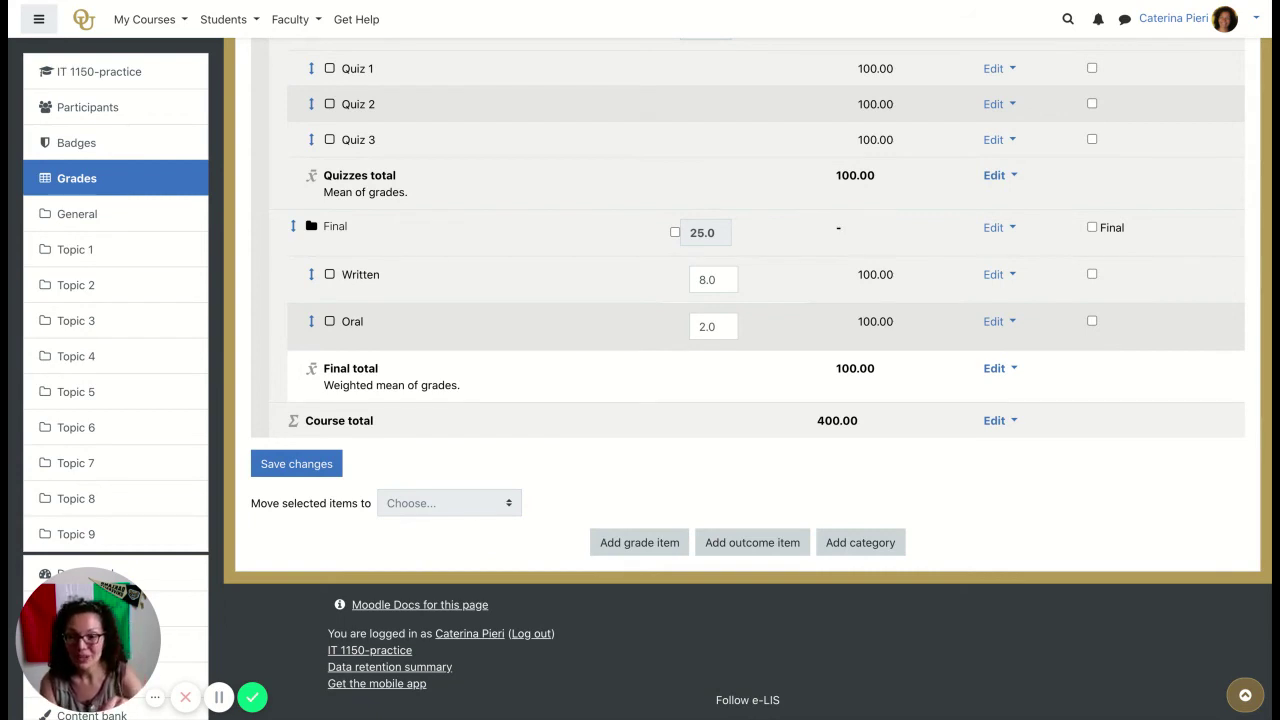
scroll(740, 380, up, 9)
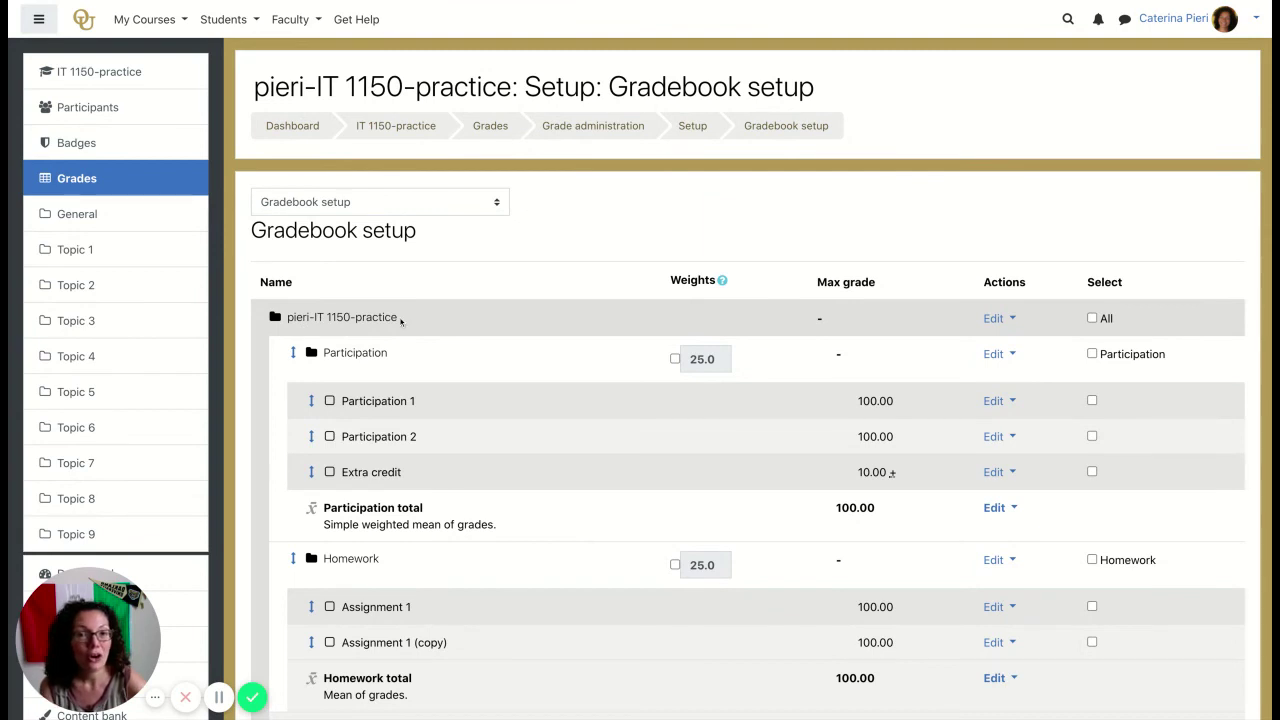
click(992, 320)
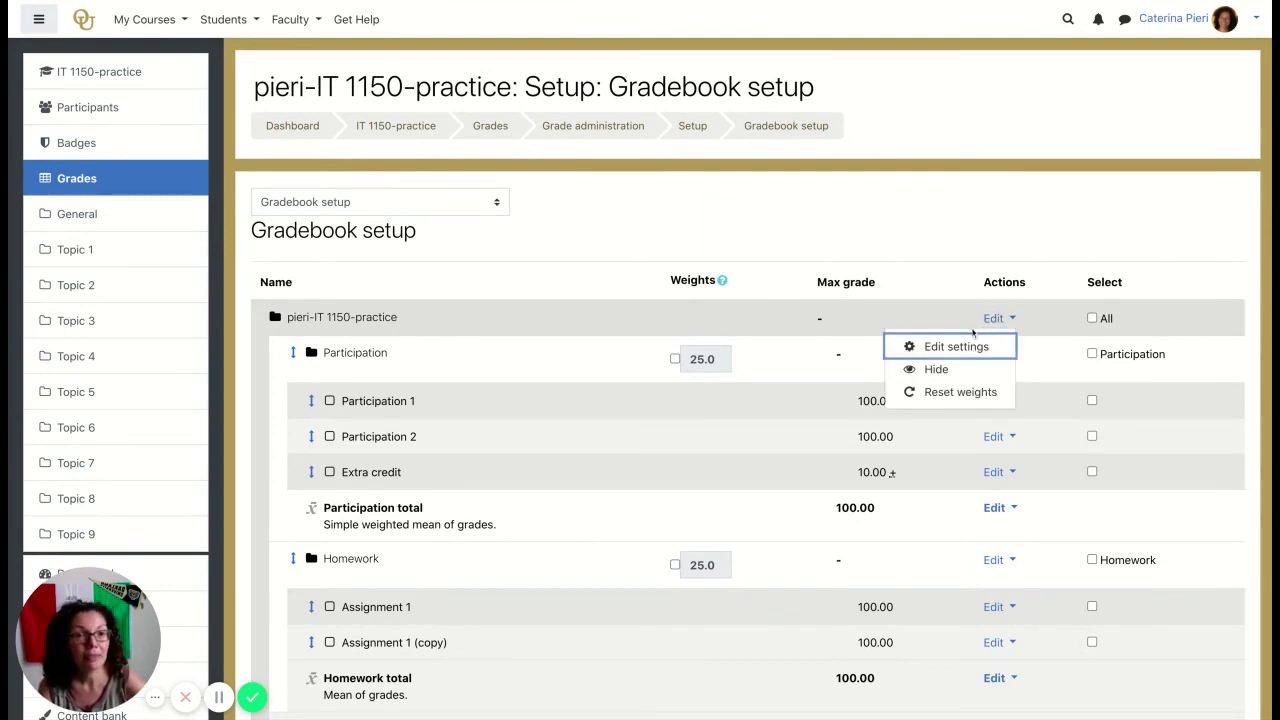
click(952, 347)
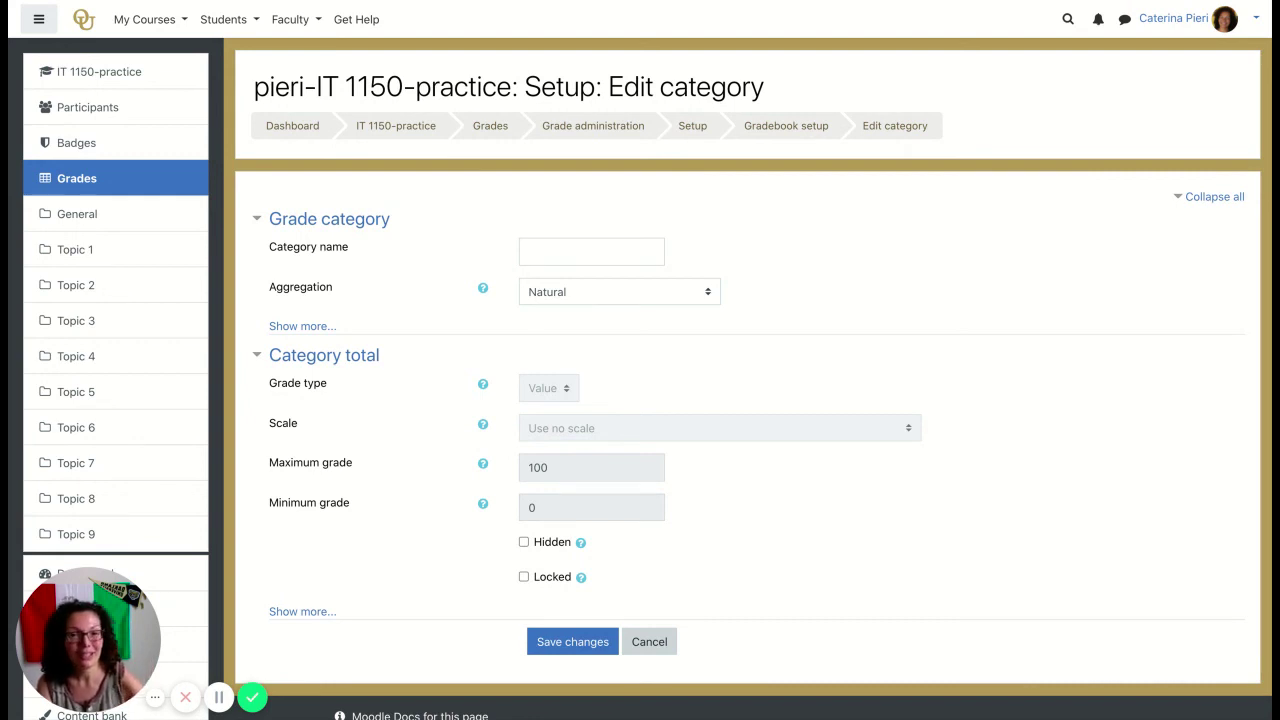
click(619, 291)
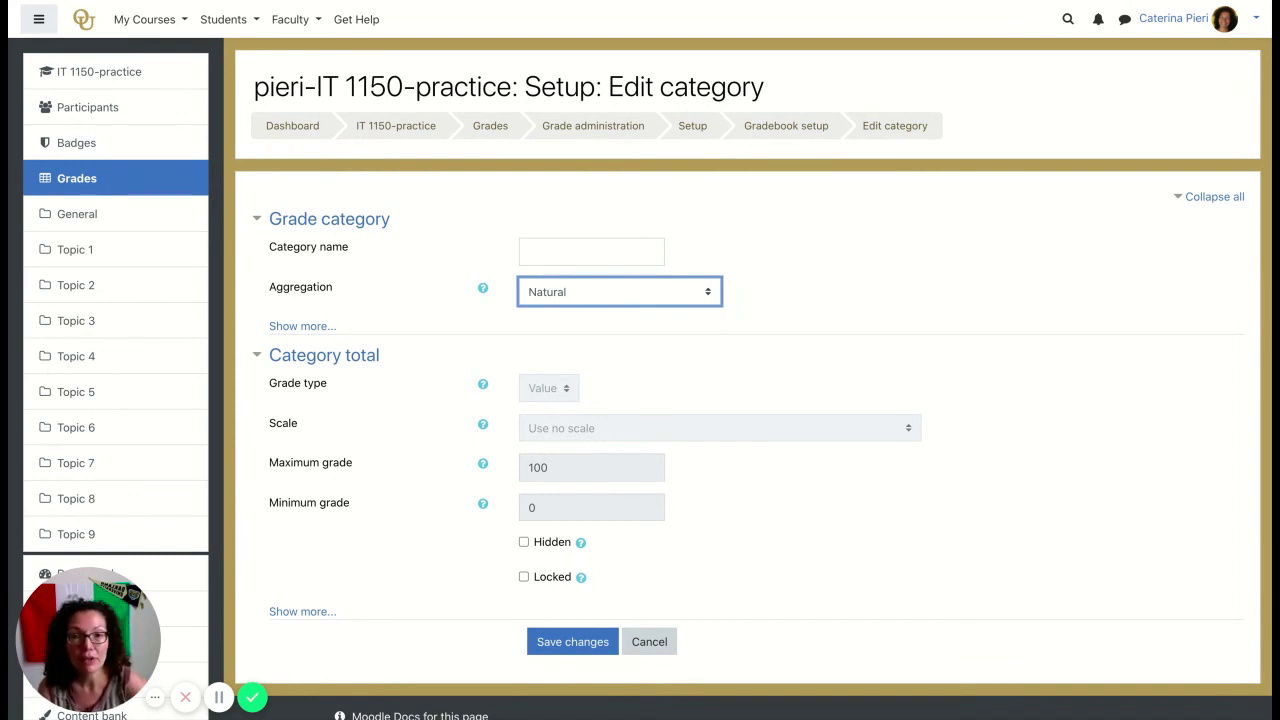
click(614, 266)
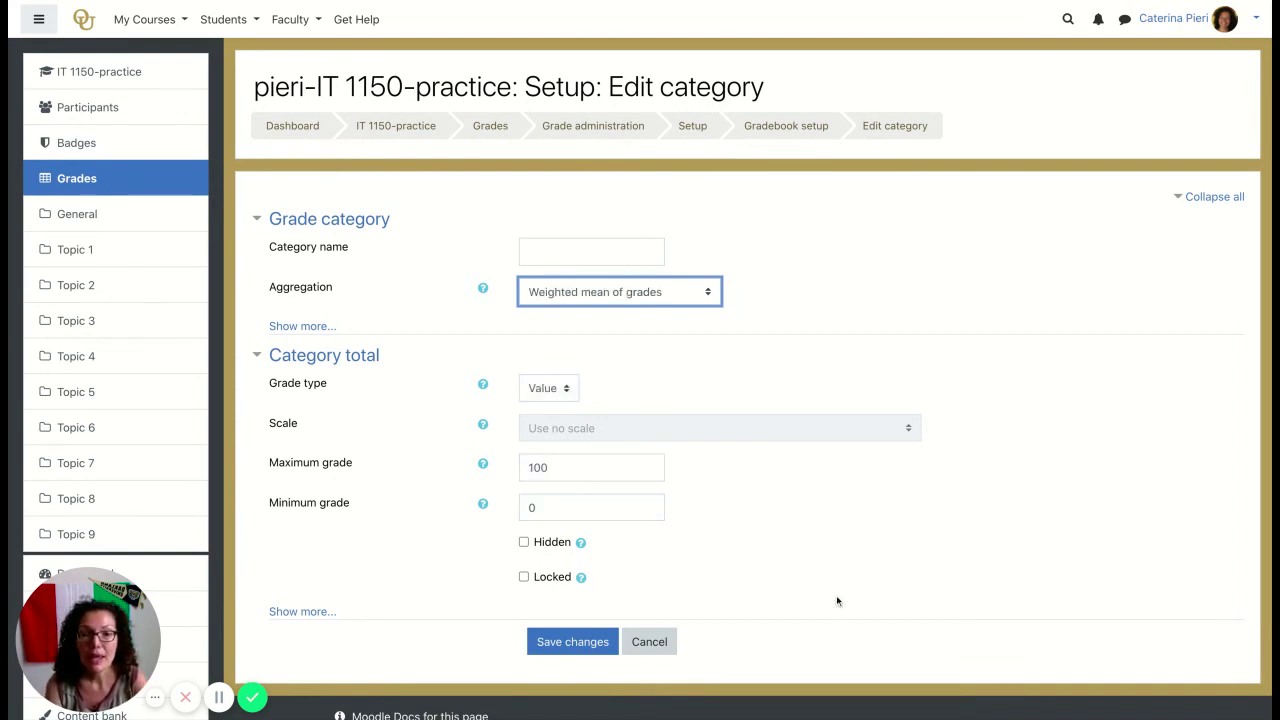
click(596, 644)
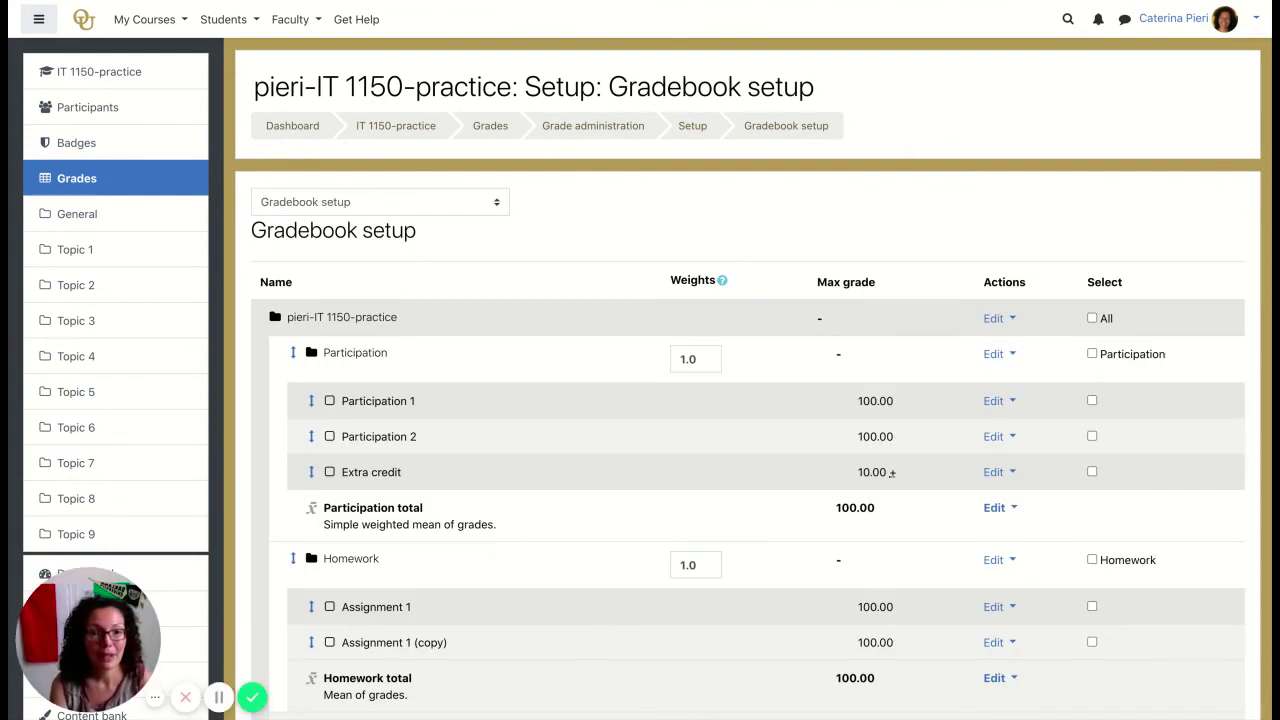
- Set the weight of the Participation category to 2 and the Homework category to 3 in the gradebook setup
scroll(714, 625, down, 10)
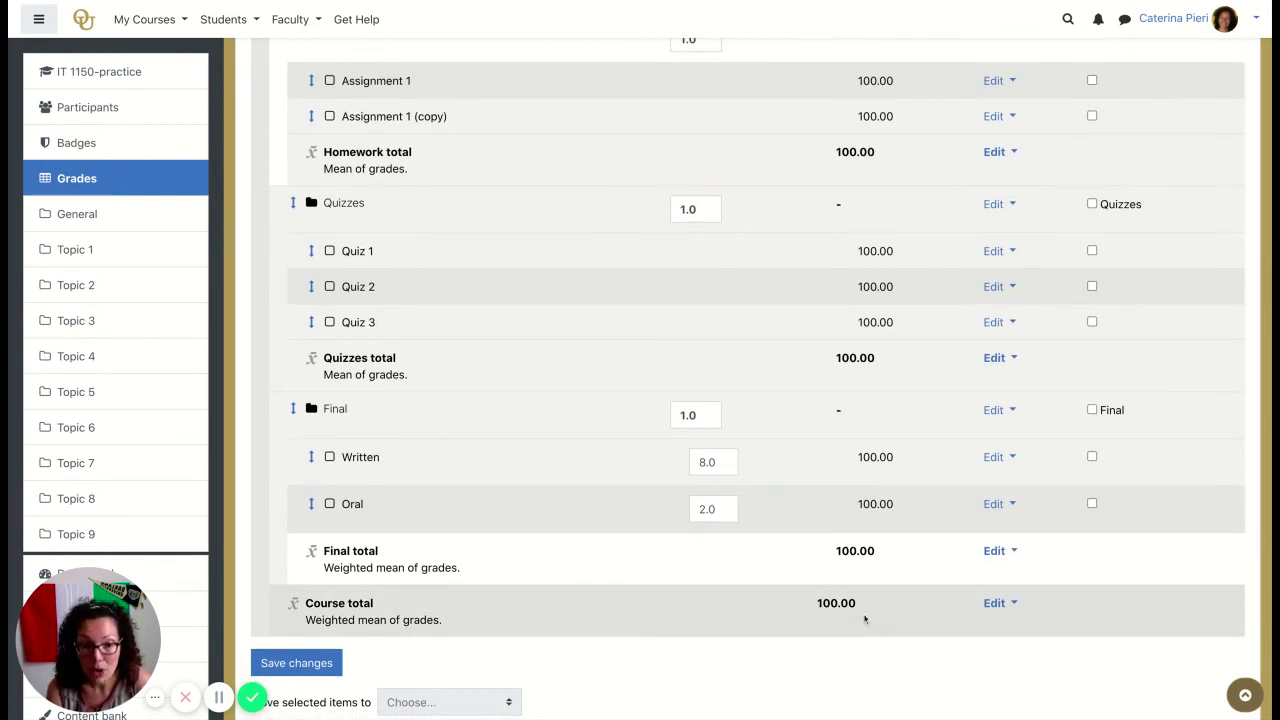
scroll(824, 504, up, 2)
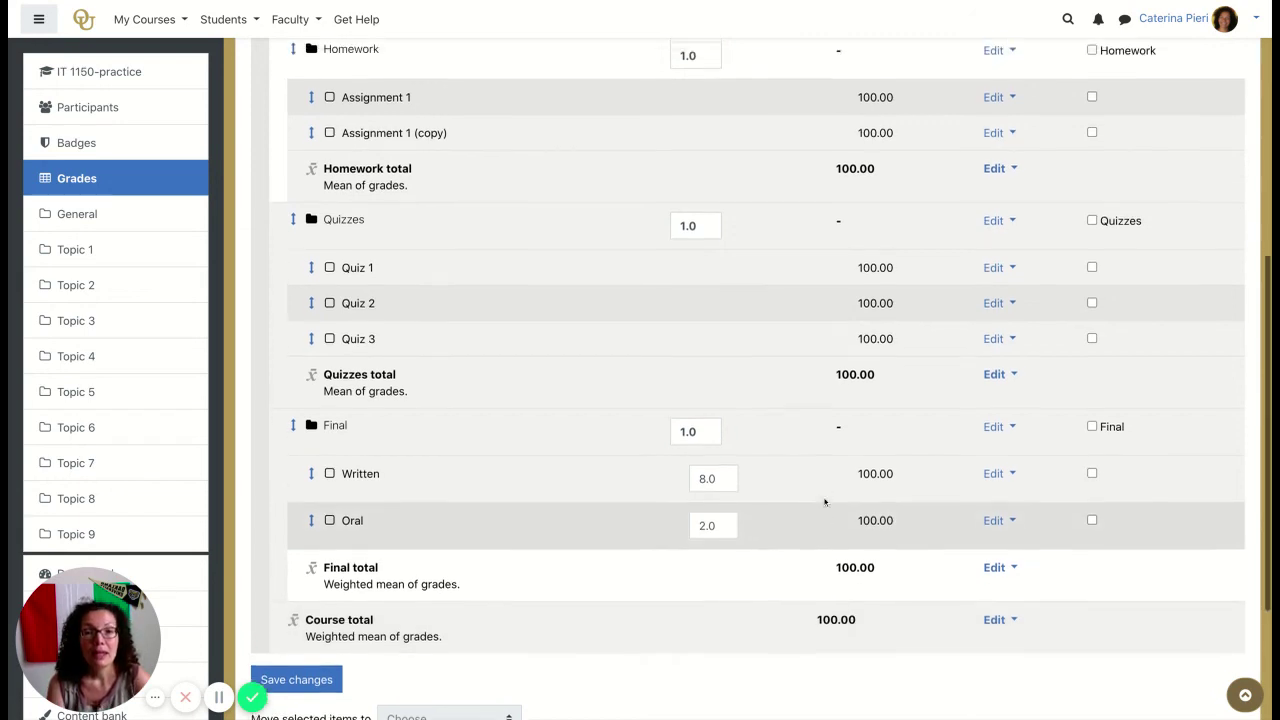
scroll(824, 504, up, 5)
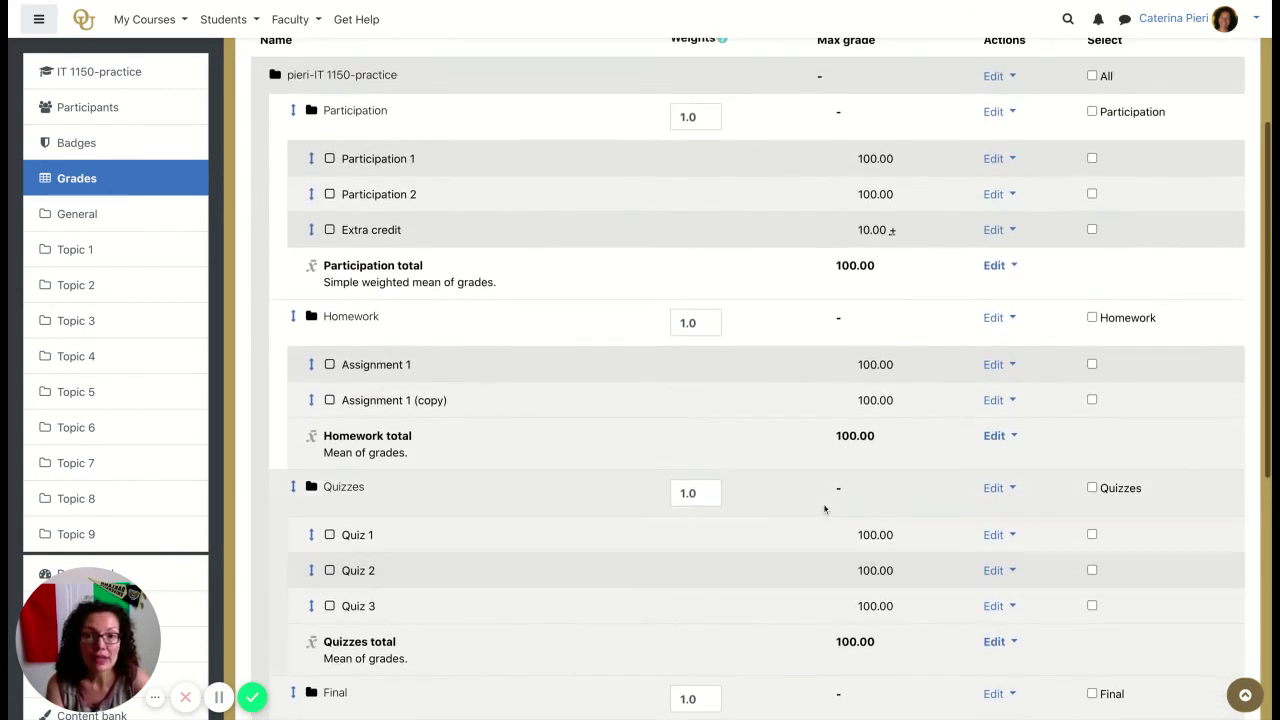
scroll(824, 504, up, 1)
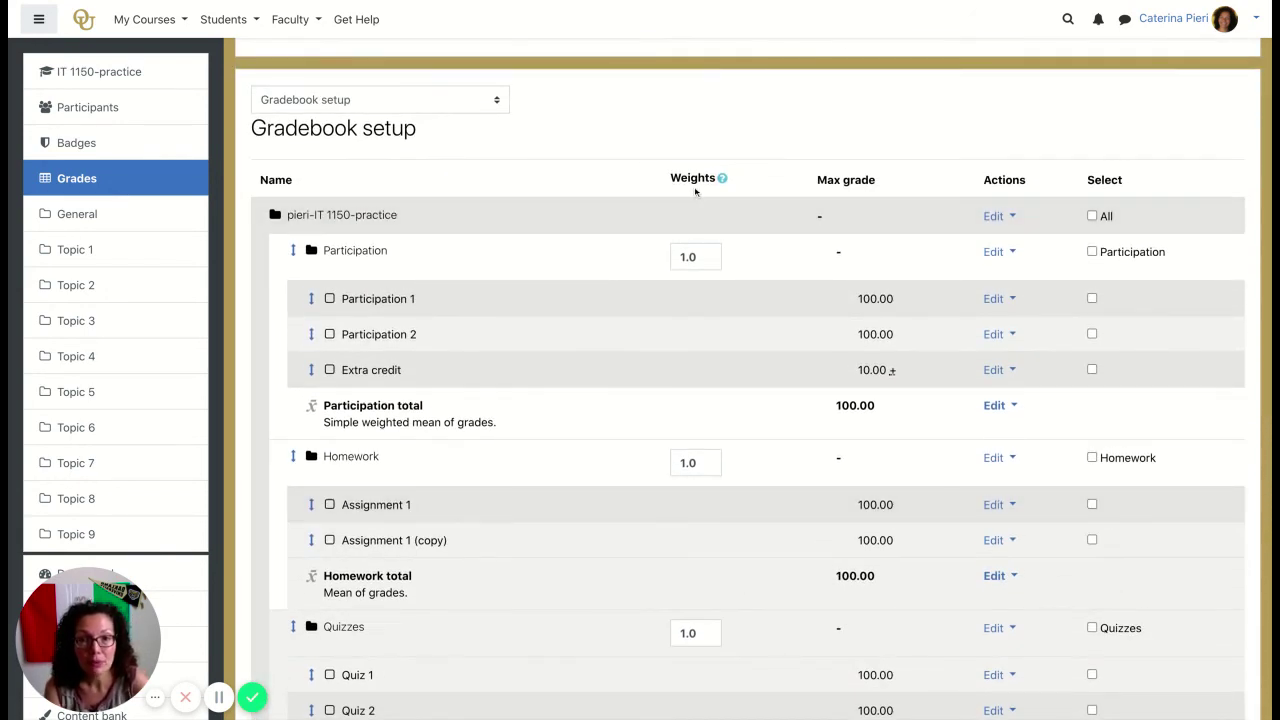
double_click(710, 255)
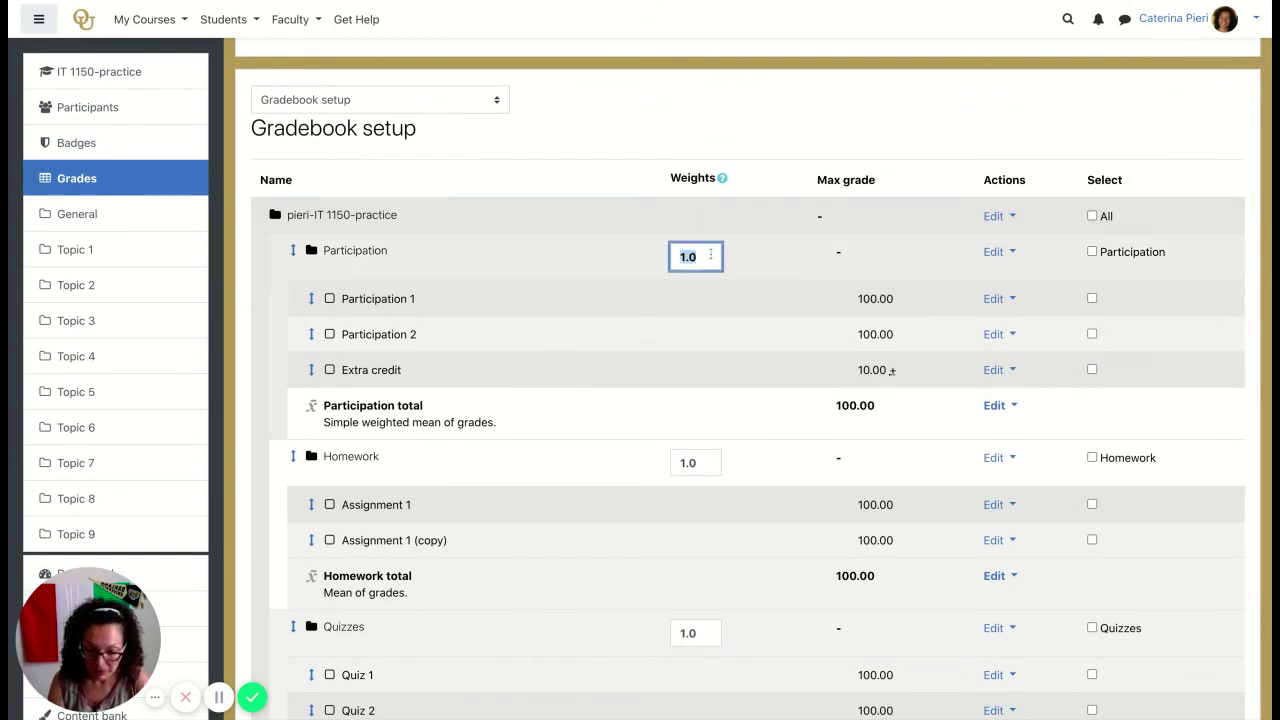
text(2)
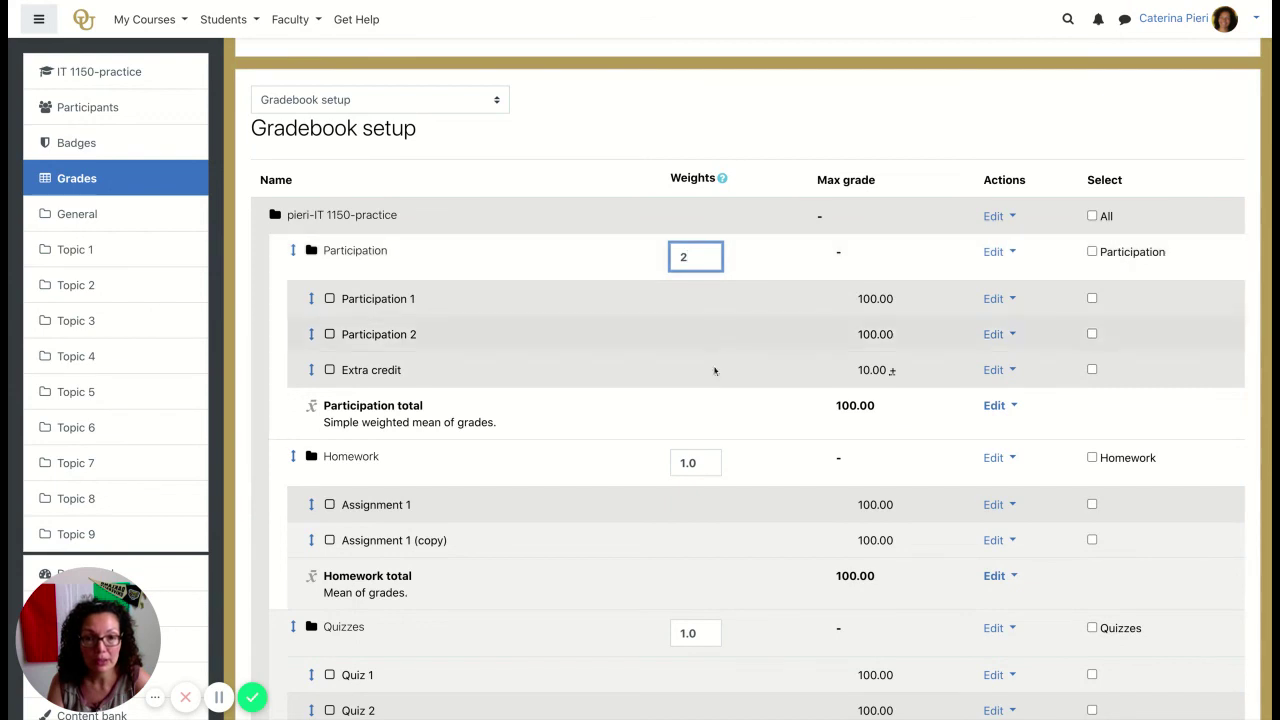
double_click(690, 462)
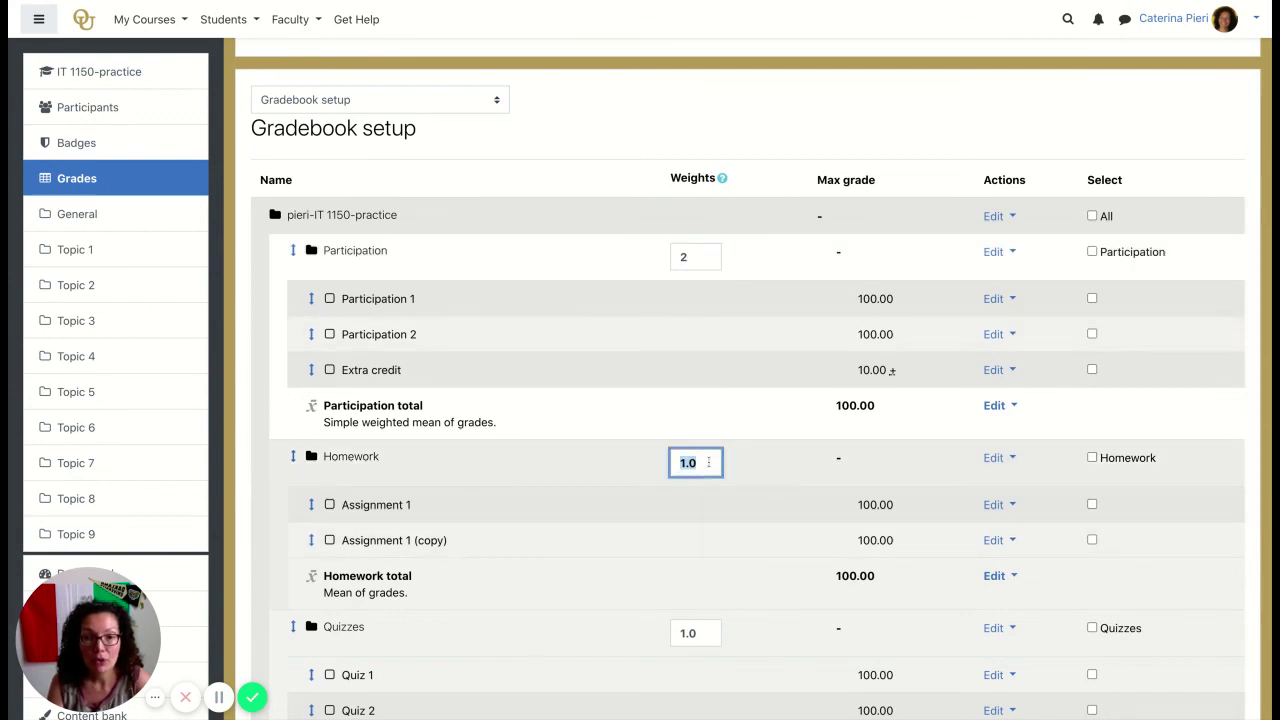
text(3)
- Set the weight of the Quizzes category to 3 and the Final category to 2
scroll(722, 534, down, 2)
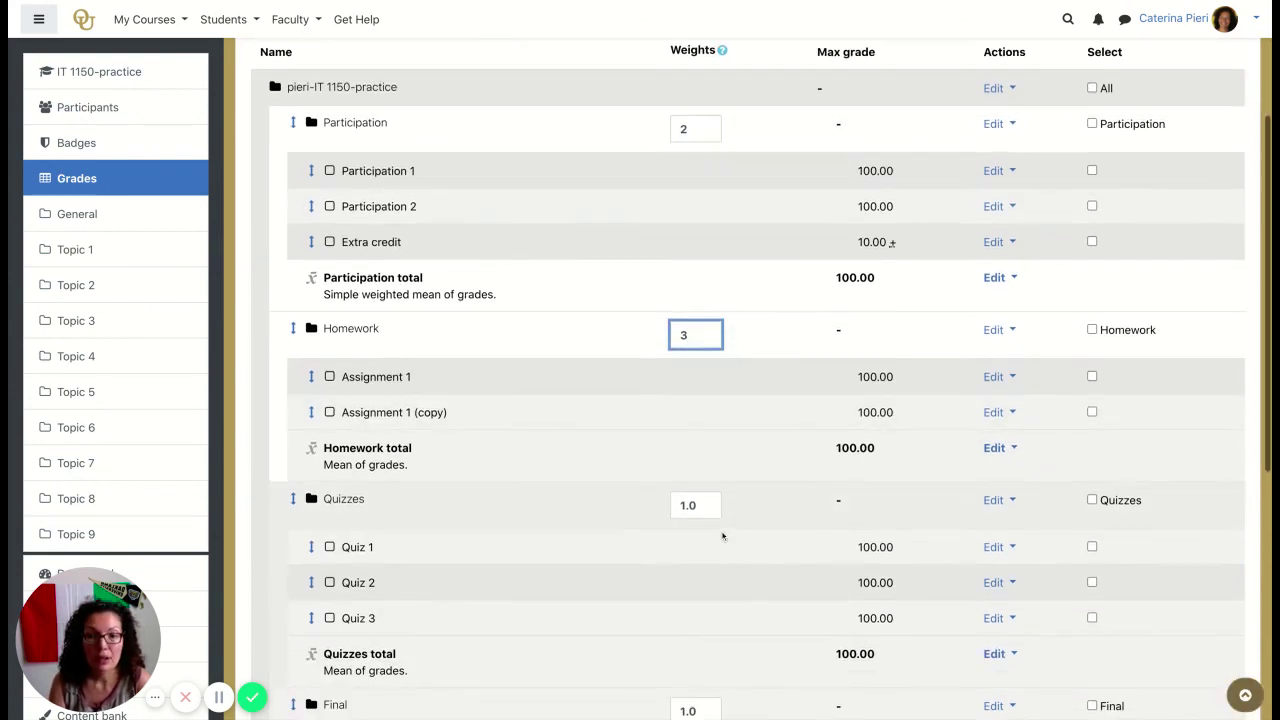
double_click(690, 505)
text(3)
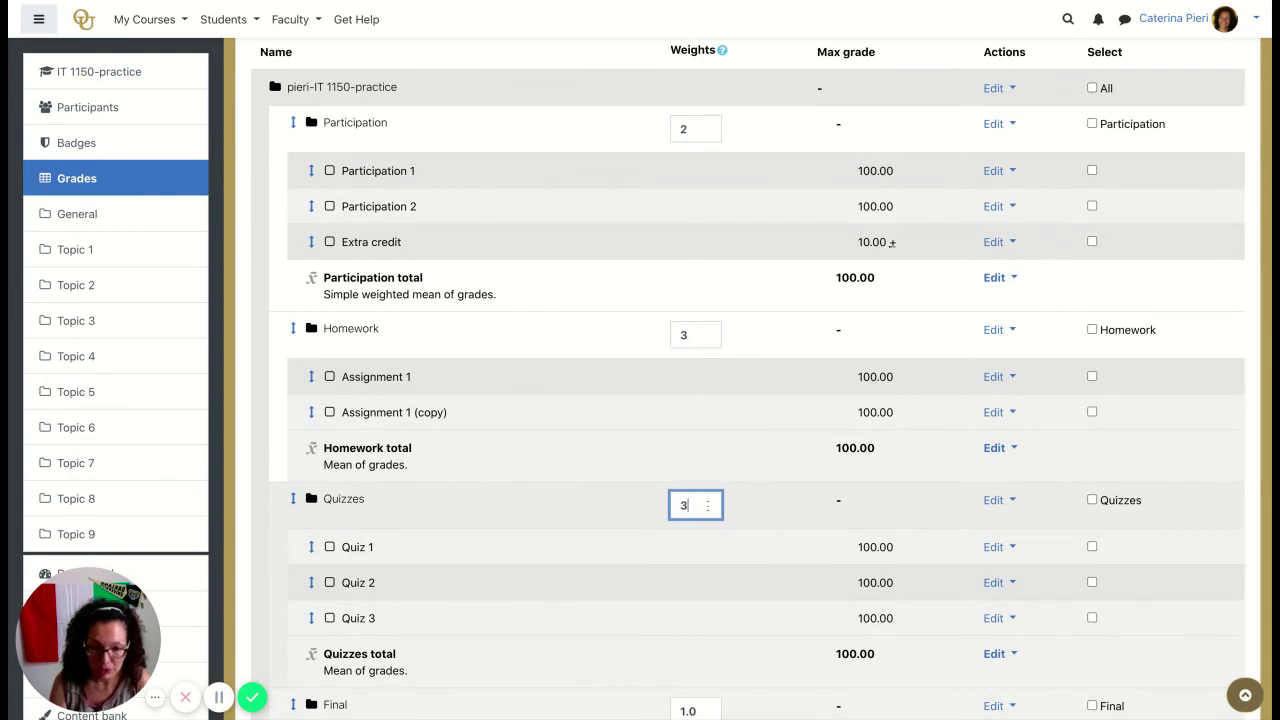
scroll(791, 543, down, 3)
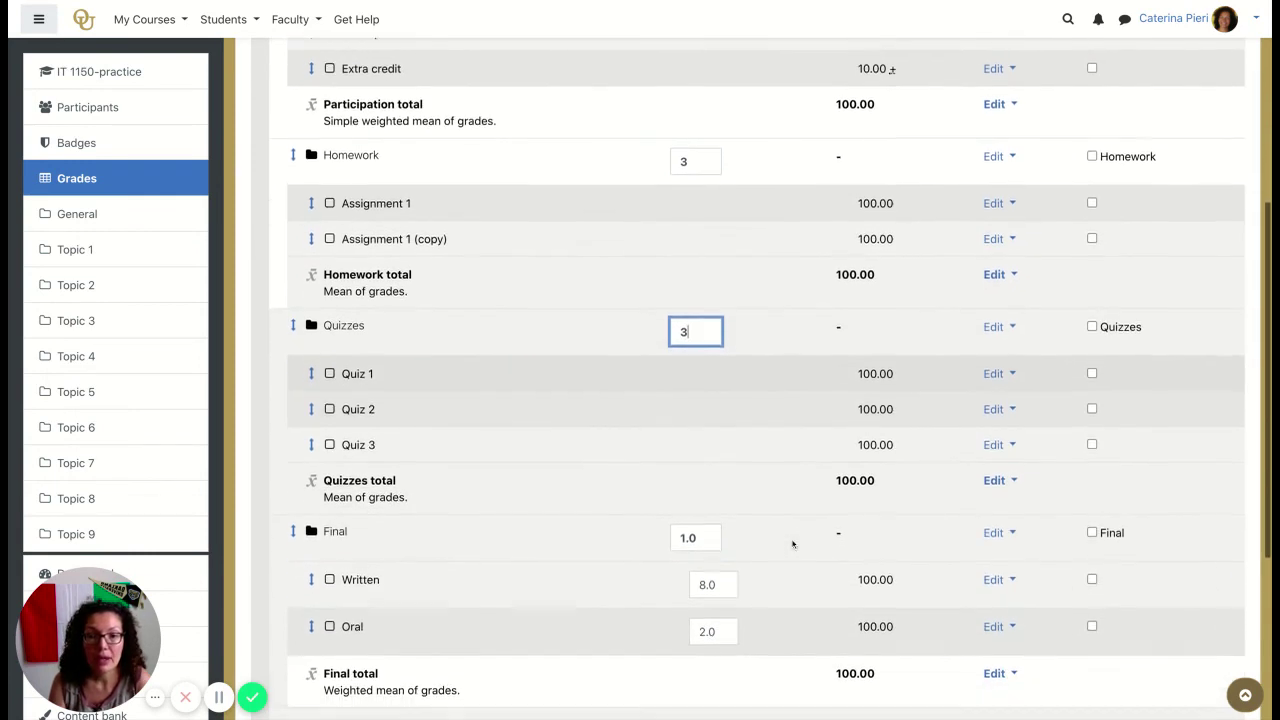
double_click(707, 536)
text(2)
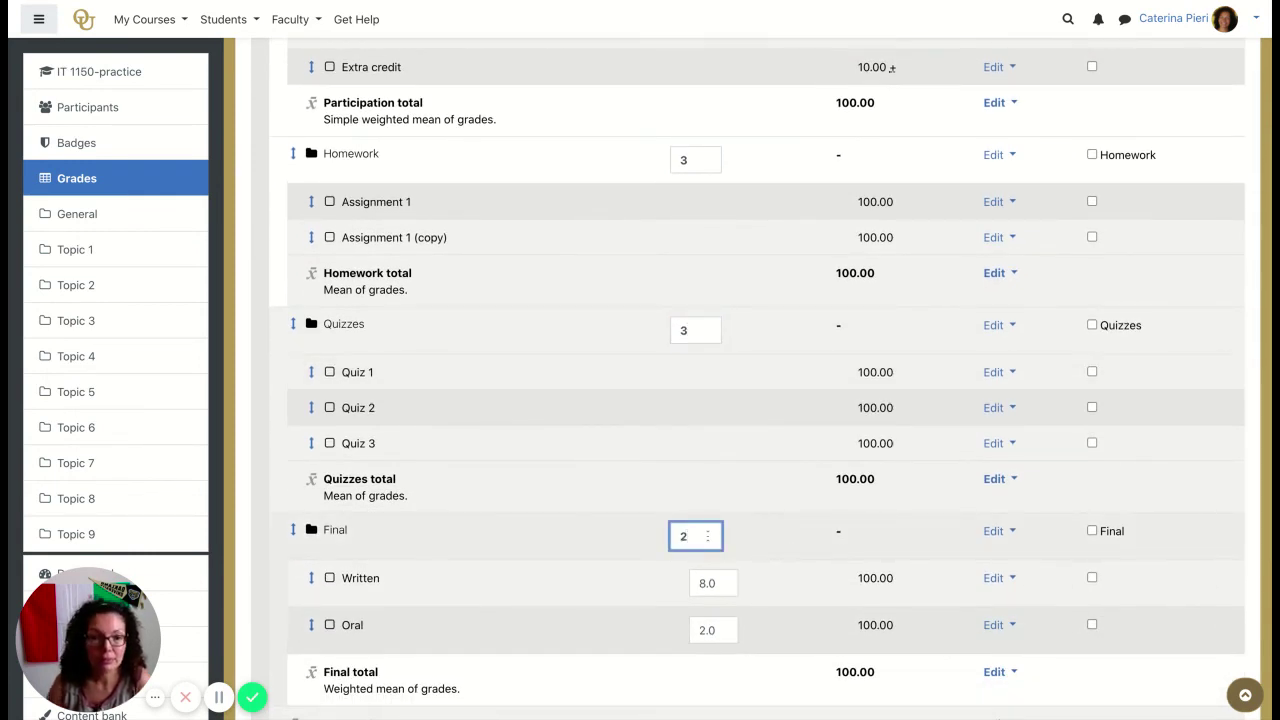
- Check the category weights entered in the gradebook setup and save the changes
scroll(794, 535, down, 3)
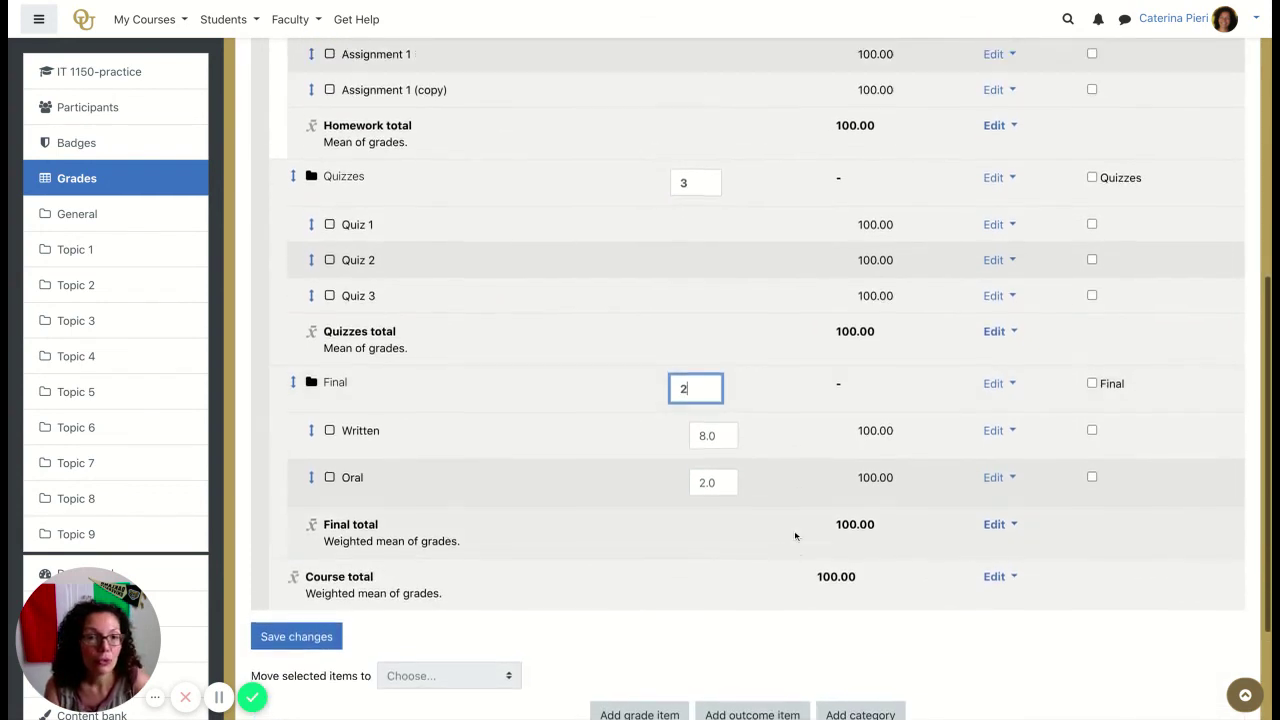
scroll(795, 536, up, 2)
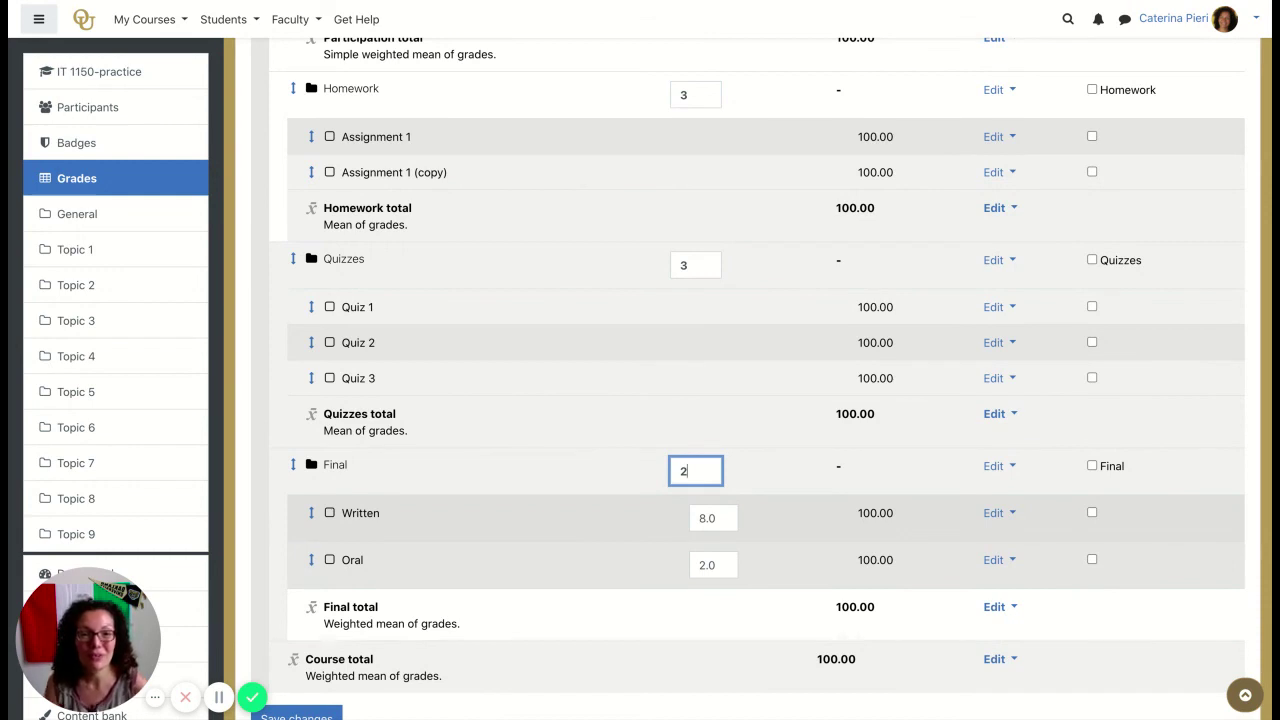
scroll(748, 400, up, 3)
scroll(748, 400, down, 3)
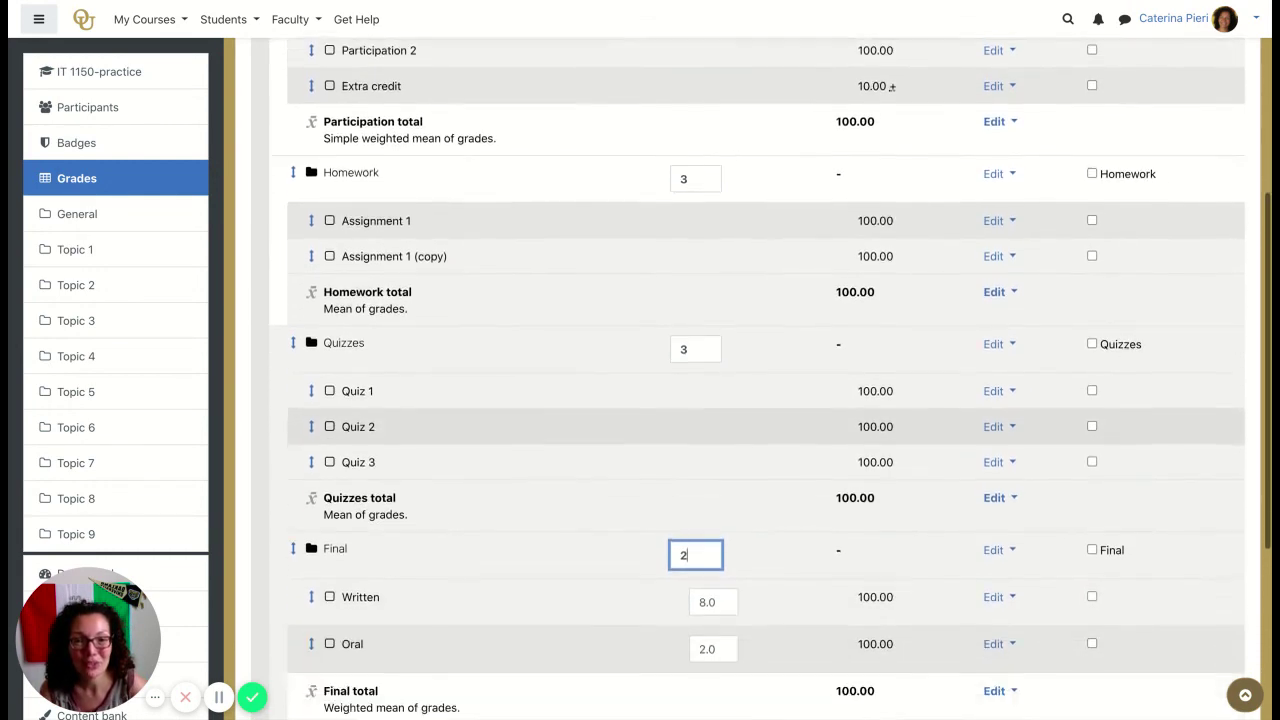
scroll(434, 617, down, 1)
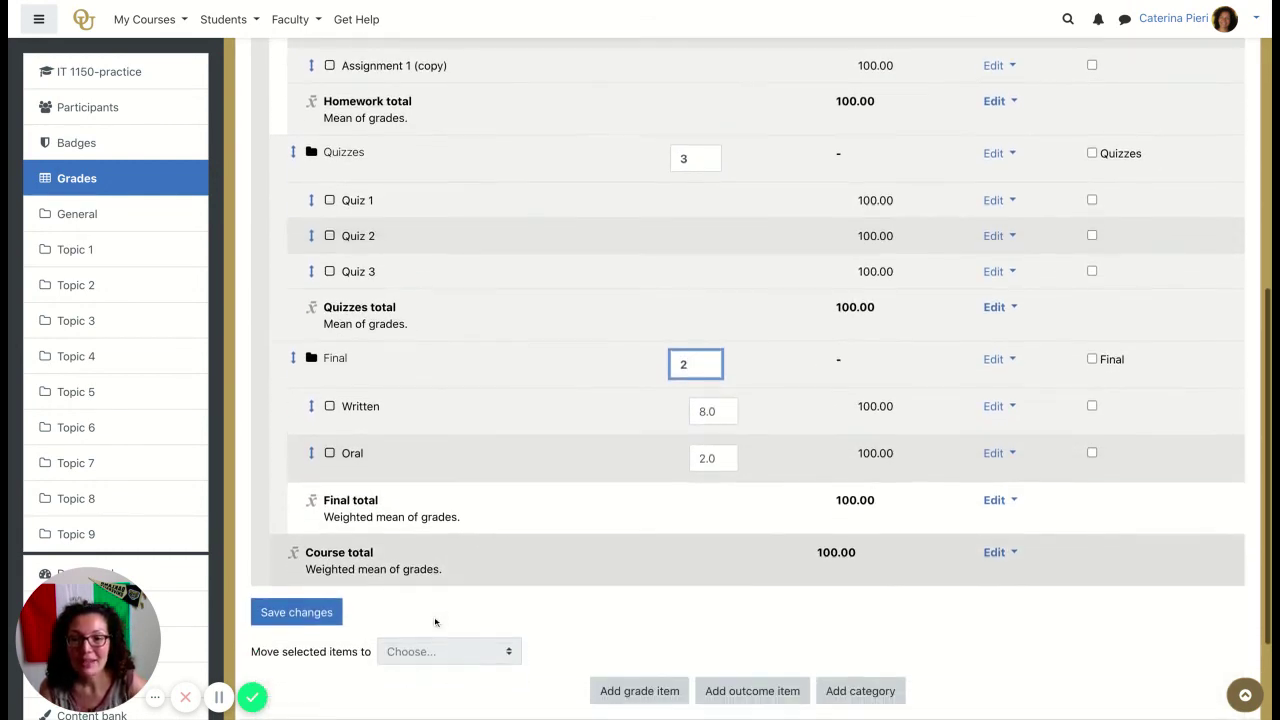
click(303, 614)
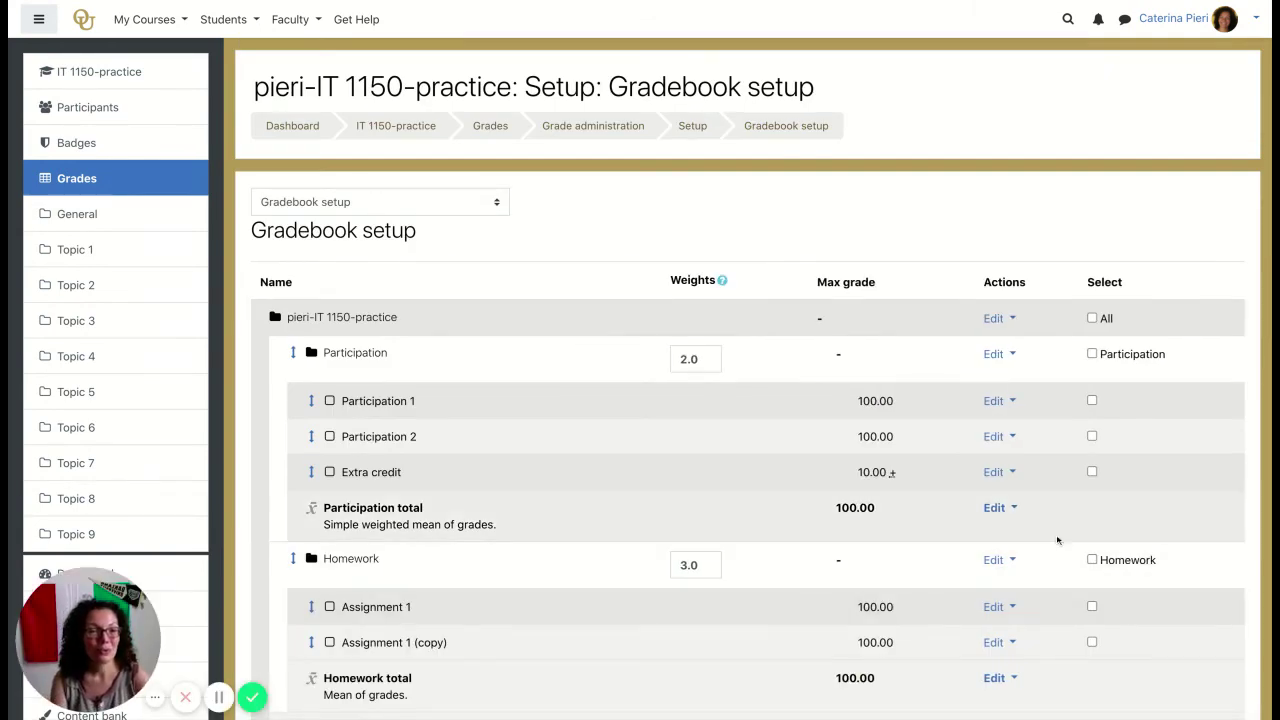
- Review the saved gradebook setup from the Participation category to the course total, checking category weights, grade items and aggregation methods
scroll(1250, 528, down, 2)
scroll(1250, 528, down, 2)
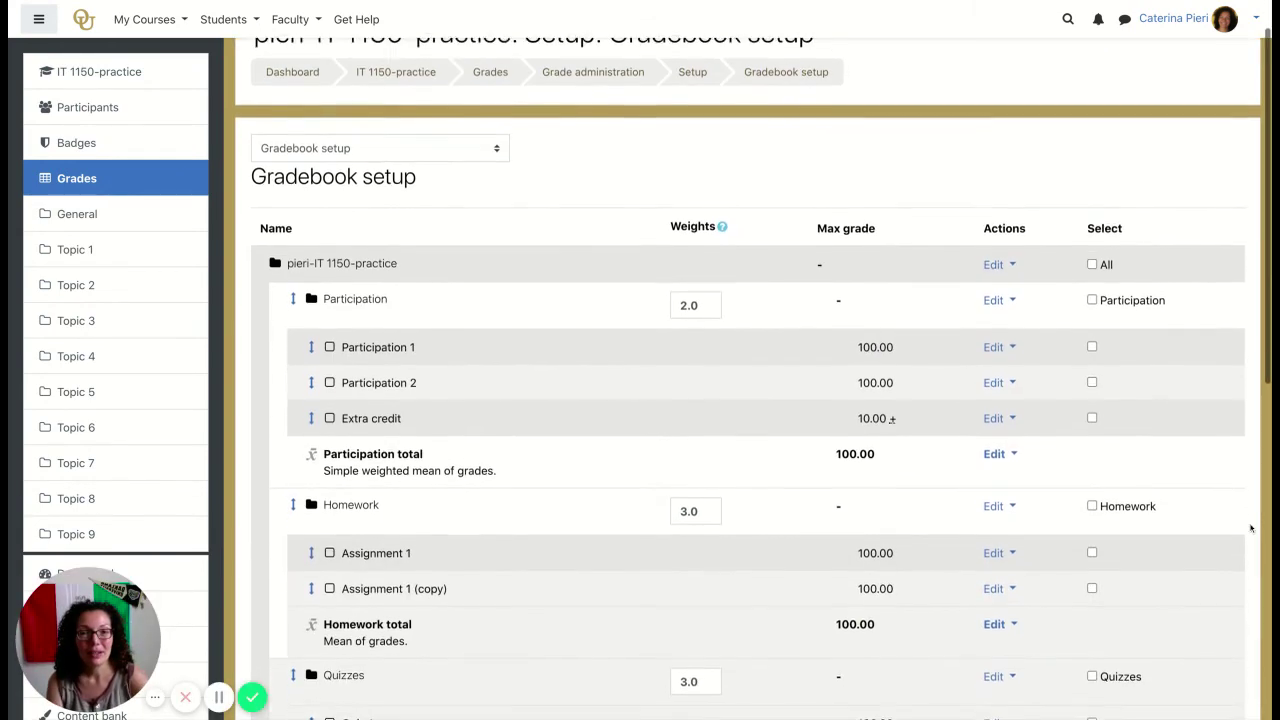
scroll(1250, 528, down, 2)
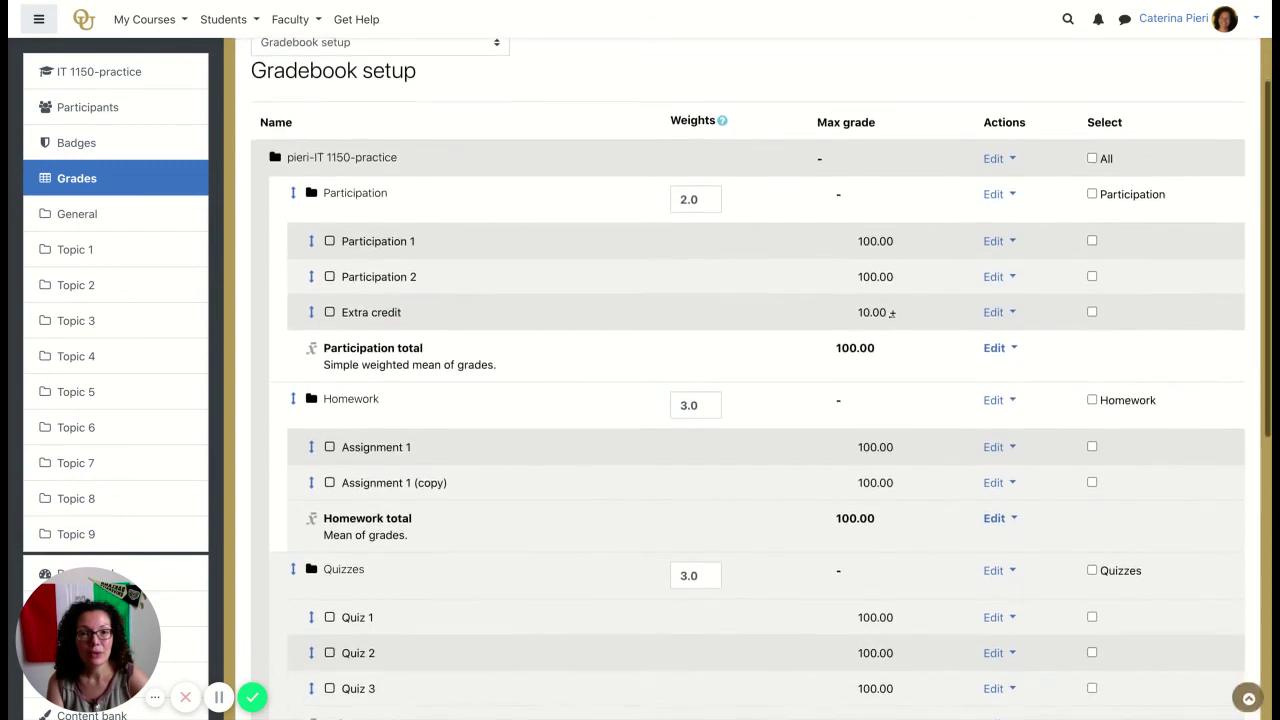
scroll(1250, 528, down, 2)
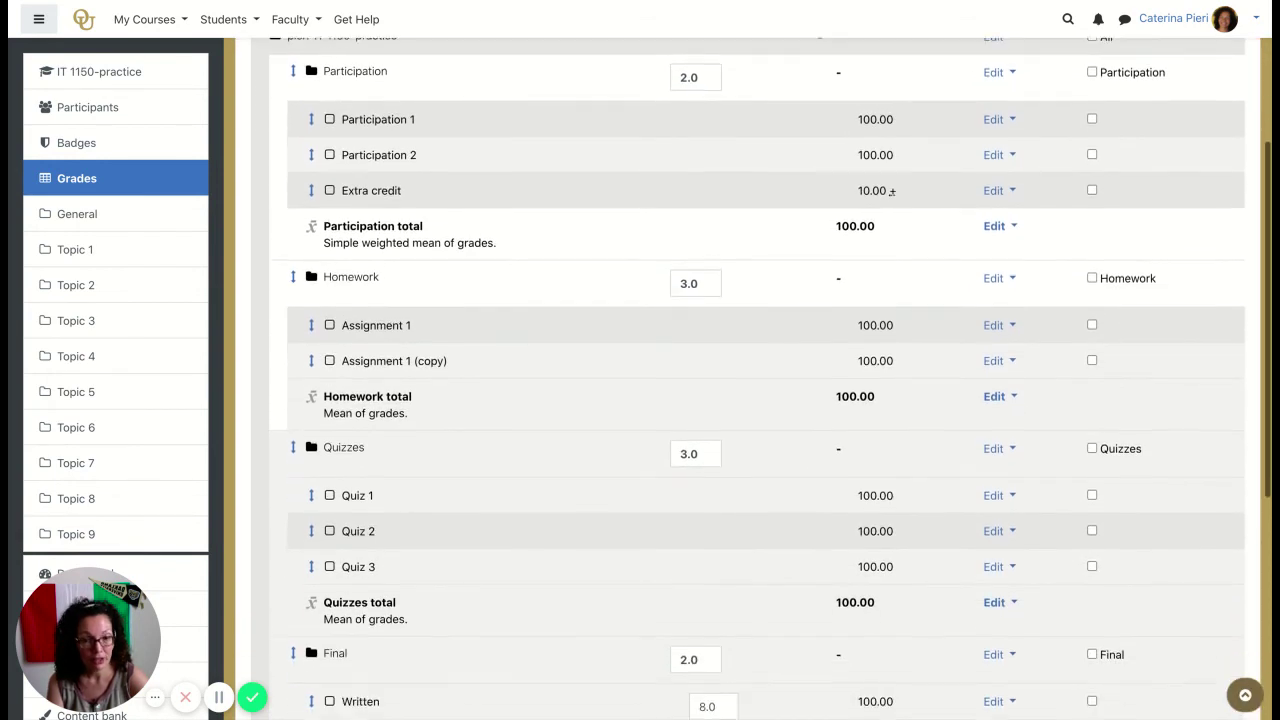
scroll(1250, 528, down, 2)
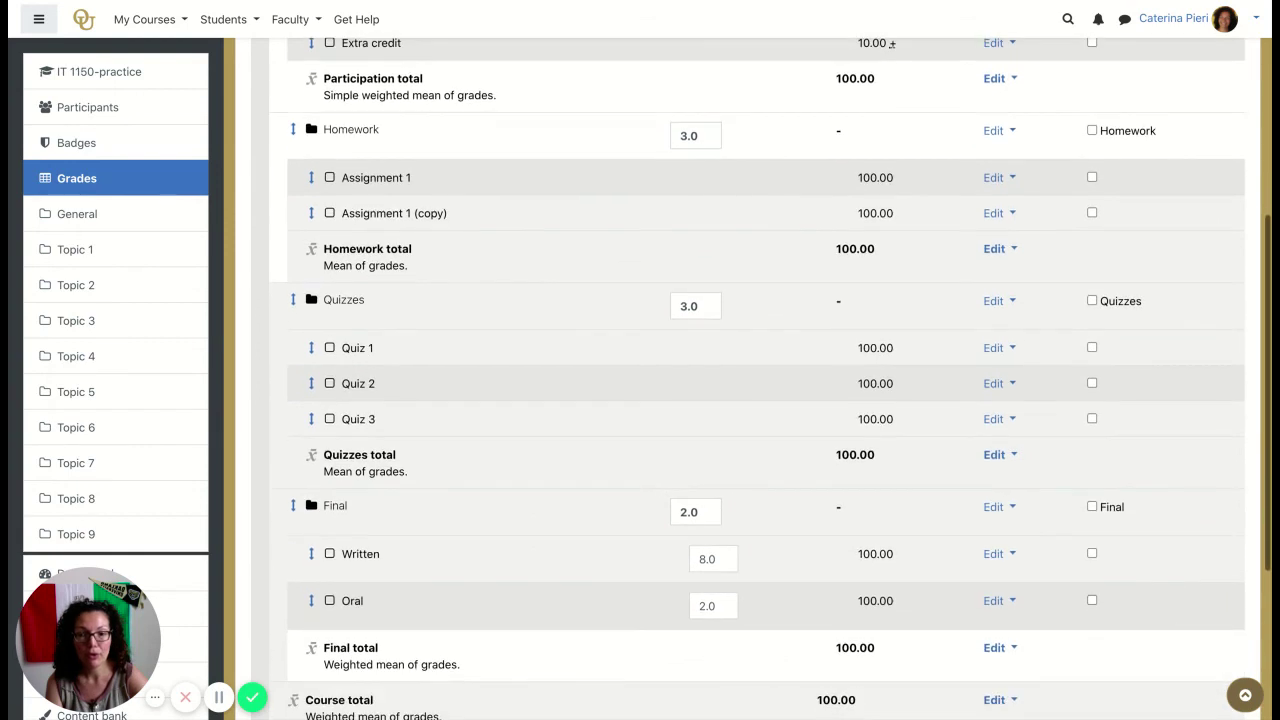
scroll(1250, 528, down, 1)
scroll(815, 578, down, 1)
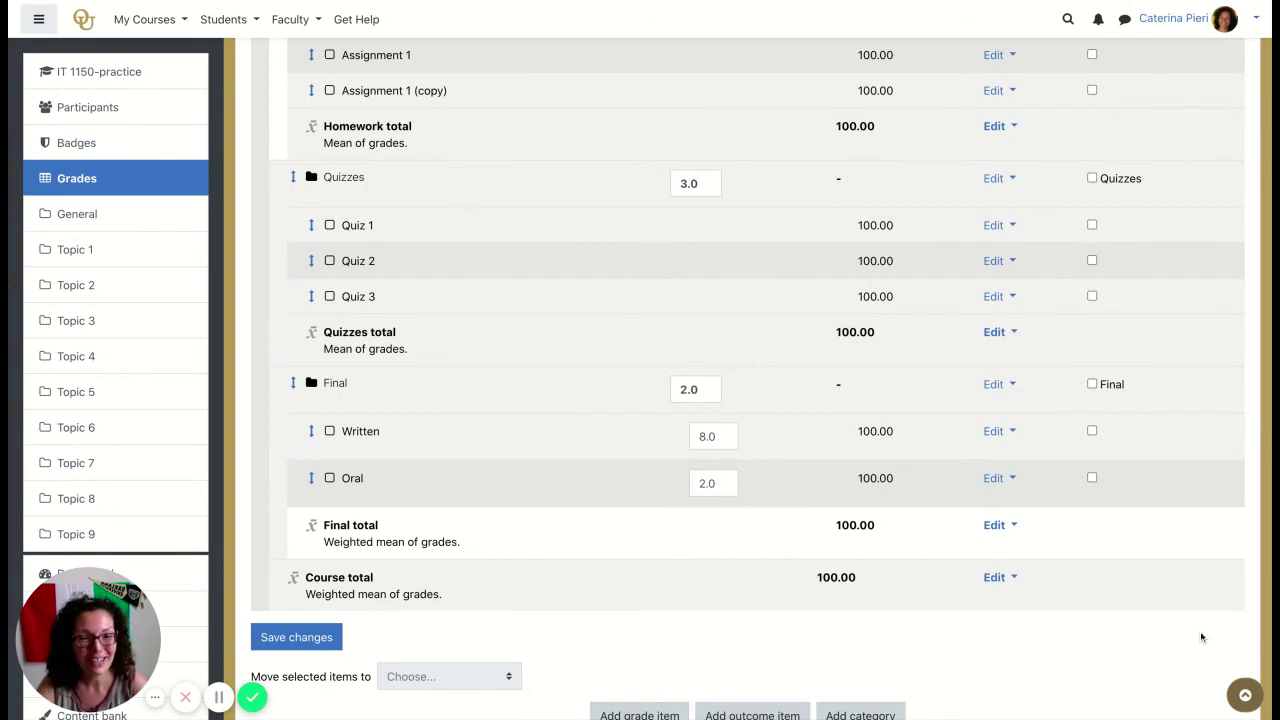
scroll(1201, 637, up, 1)
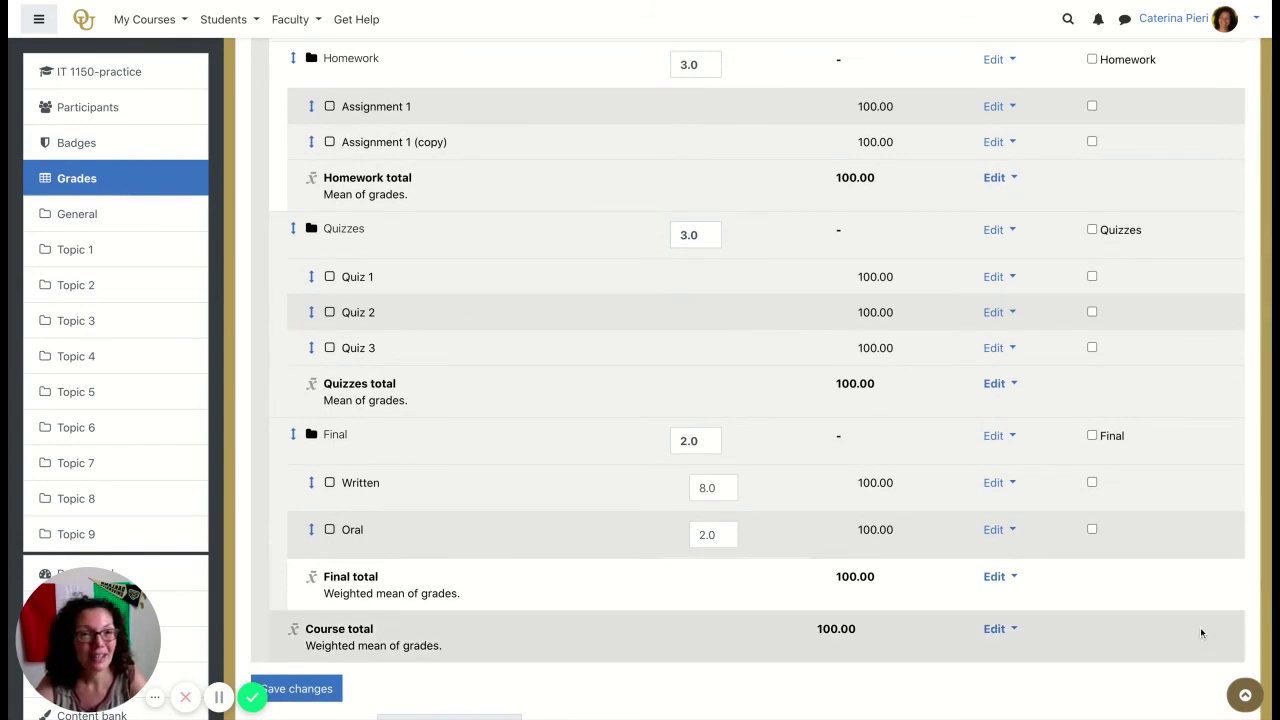
scroll(1201, 632, up, 5)
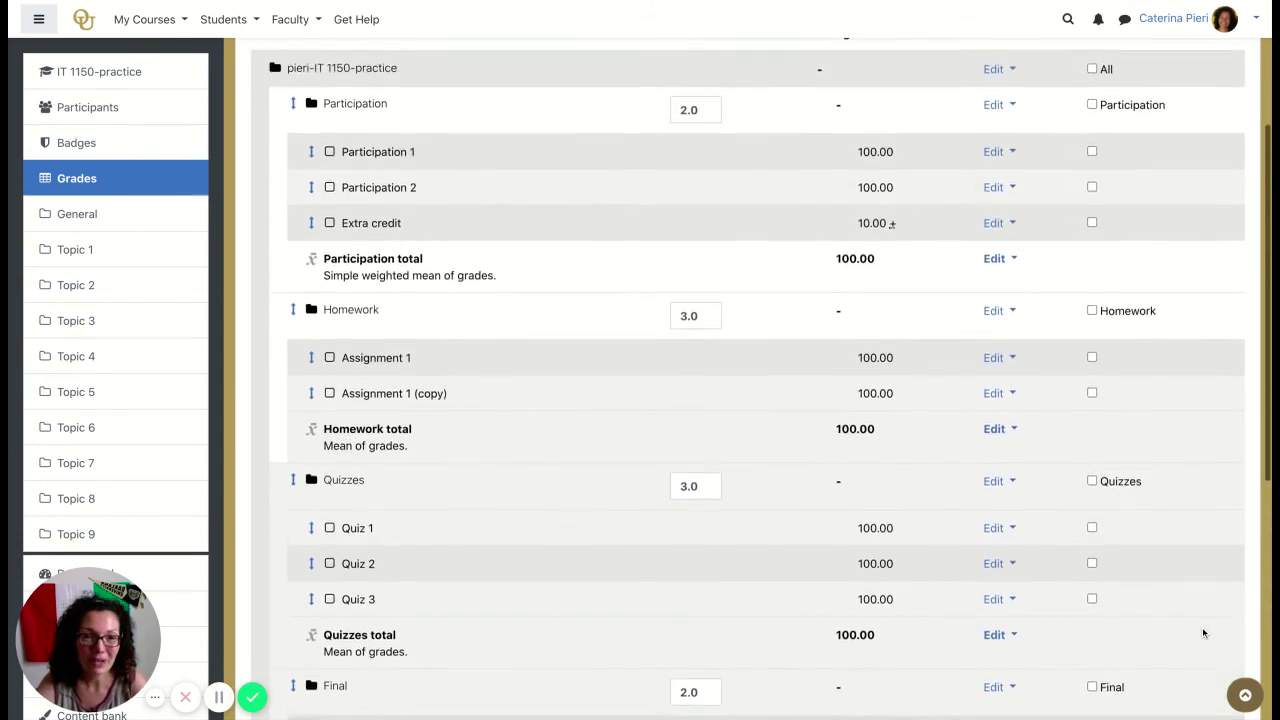
scroll(1202, 627, up, 3)
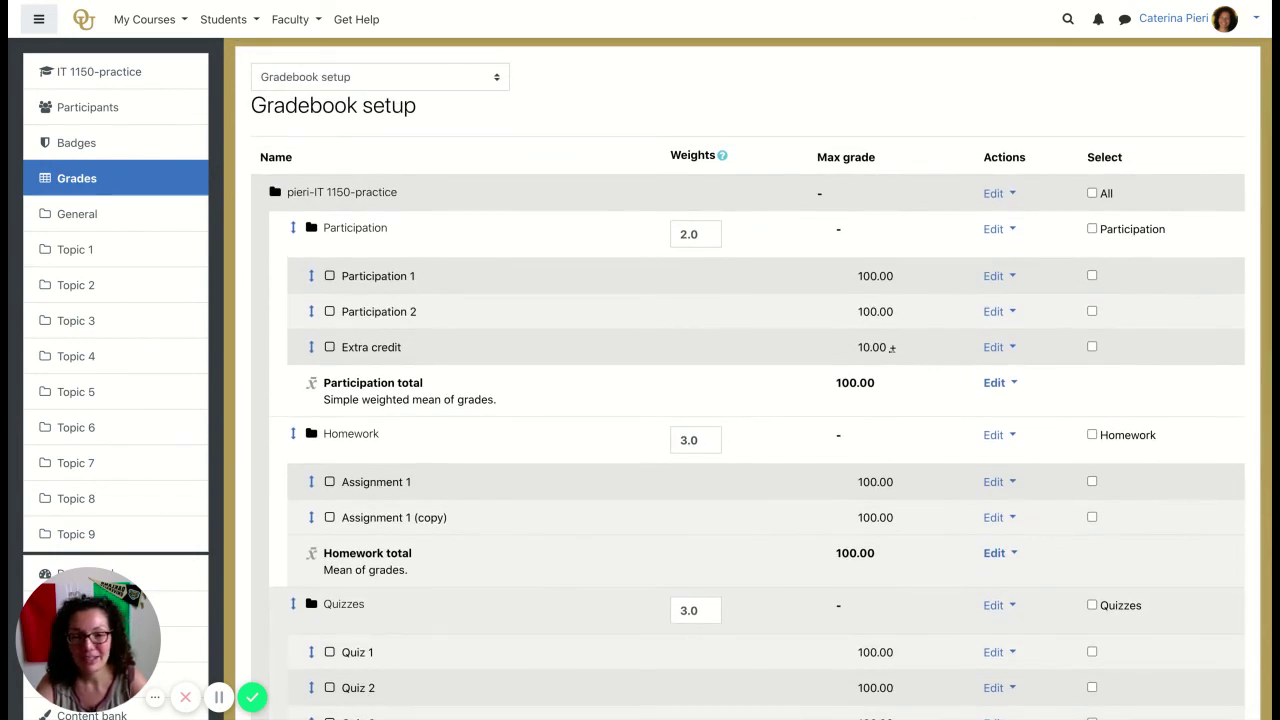